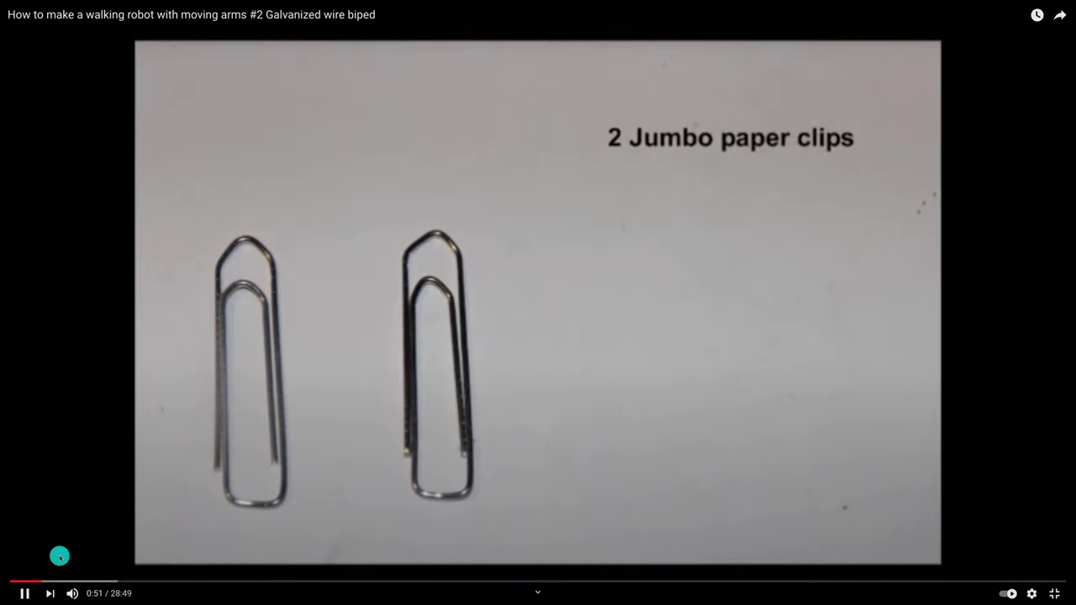
Seek the walking-robot video back to about 0:55 and pause it on the 'A gearbox' slide
{"action": "left_click", "coordinate": [66, 579]}
{"action": "left_click_drag", "start_coordinate": [66, 578], "coordinate": [44, 581]}
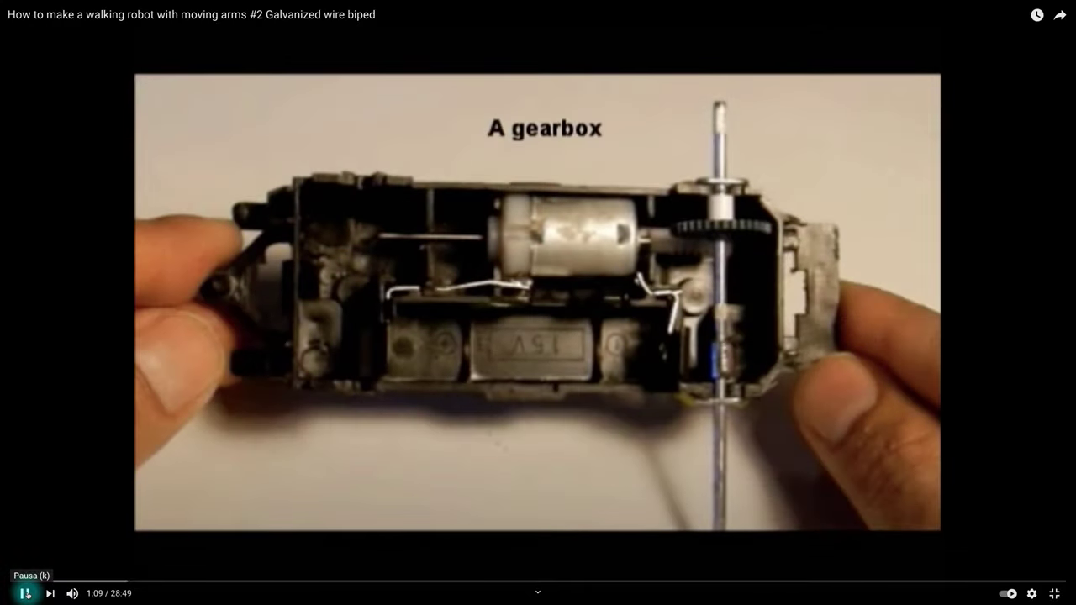
{"action": "left_click", "coordinate": [25, 593]}
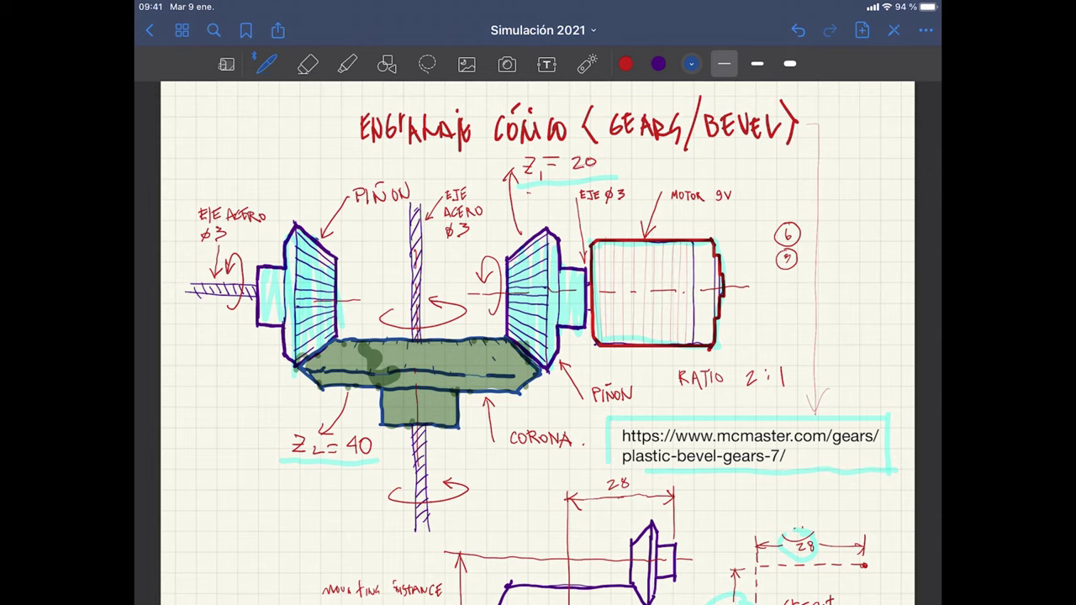
With the red pen, circle 'MOTOR 9V' and 'Z2 = 40' and tick beside the left pinion
{"action": "left_click", "coordinate": [626, 64]}
{"action": "mouse_move", "coordinate": [717, 178]}
{"action": "left_mouse_down"}
{"action": "mouse_move", "coordinate": [686, 179]}
{"action": "mouse_move", "coordinate": [741, 203]}
{"action": "mouse_move", "coordinate": [673, 180]}
{"action": "left_mouse_up"}
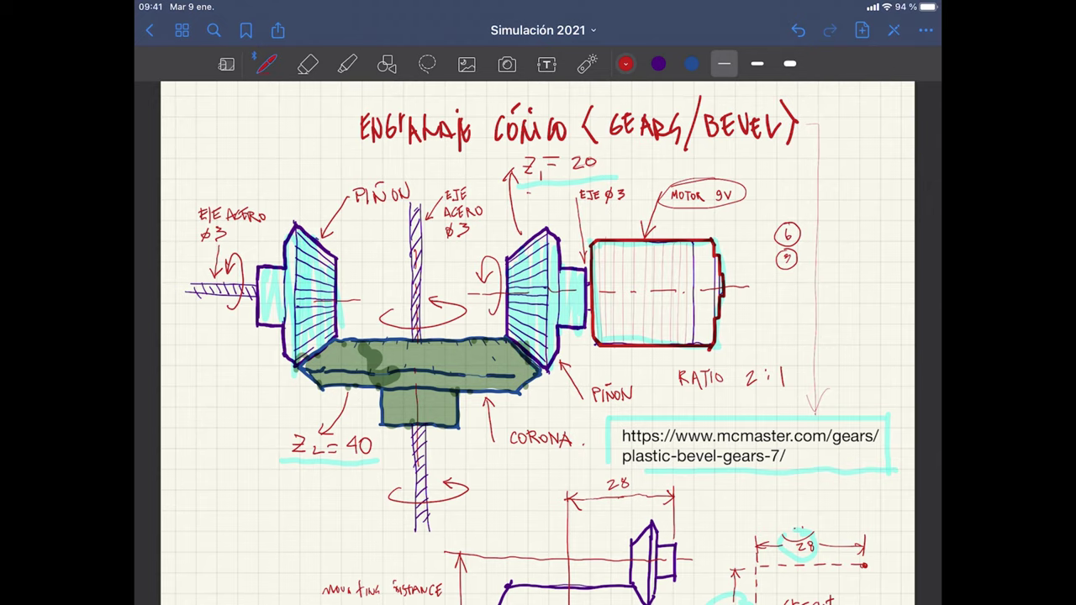
{"action": "left_click_drag", "start_coordinate": [343, 242], "coordinate": [364, 228]}
{"action": "mouse_move", "coordinate": [362, 427]}
{"action": "left_mouse_down"}
{"action": "mouse_move", "coordinate": [282, 464]}
{"action": "mouse_move", "coordinate": [374, 426]}
{"action": "left_mouse_up"}
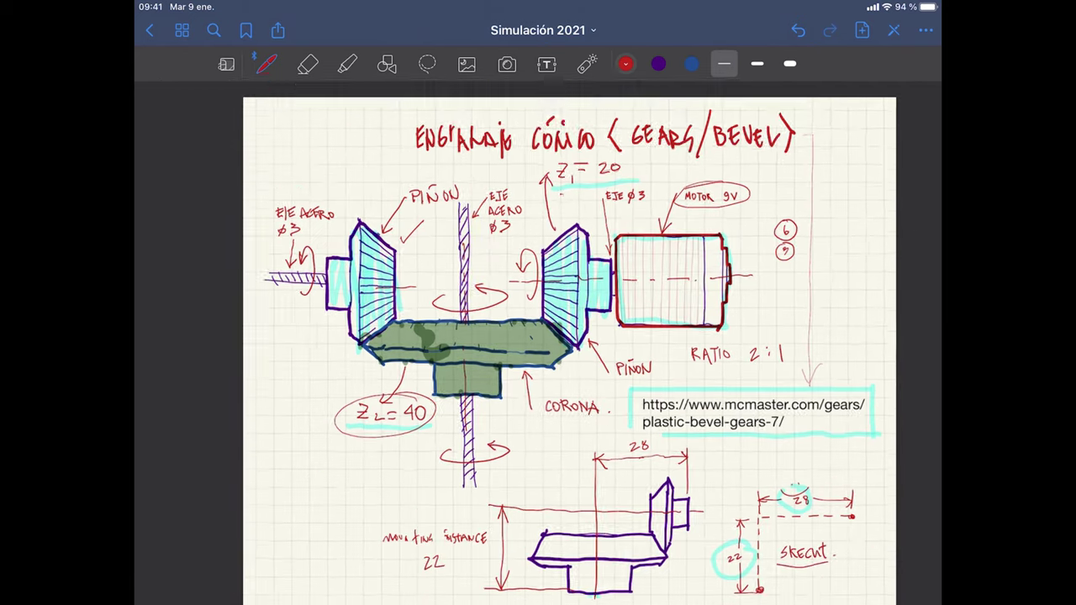
Outline the McMaster-Carr link box in red and circle the 22 and 28 dimensions
{"action": "scroll", "coordinate": [538, 337], "scroll_direction": "down", "scroll_amount": 3}
{"action": "scroll", "coordinate": [538, 337], "scroll_direction": "up", "scroll_amount": 2}
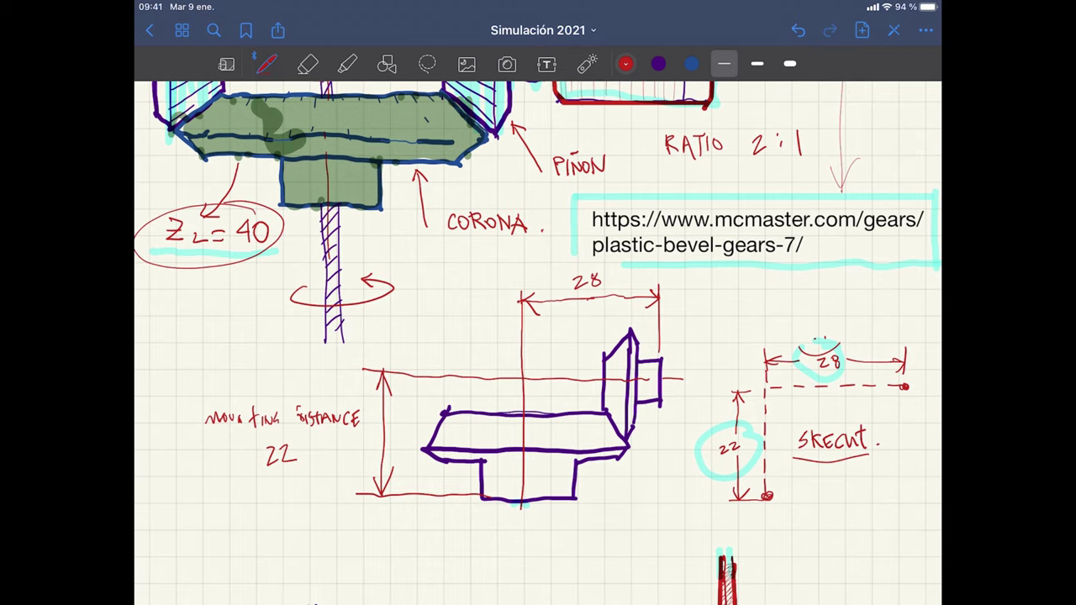
{"action": "mouse_move", "coordinate": [573, 196]}
{"action": "left_mouse_down"}
{"action": "mouse_move", "coordinate": [870, 261]}
{"action": "mouse_move", "coordinate": [926, 237]}
{"action": "mouse_move", "coordinate": [863, 198]}
{"action": "mouse_move", "coordinate": [571, 201]}
{"action": "left_mouse_up"}
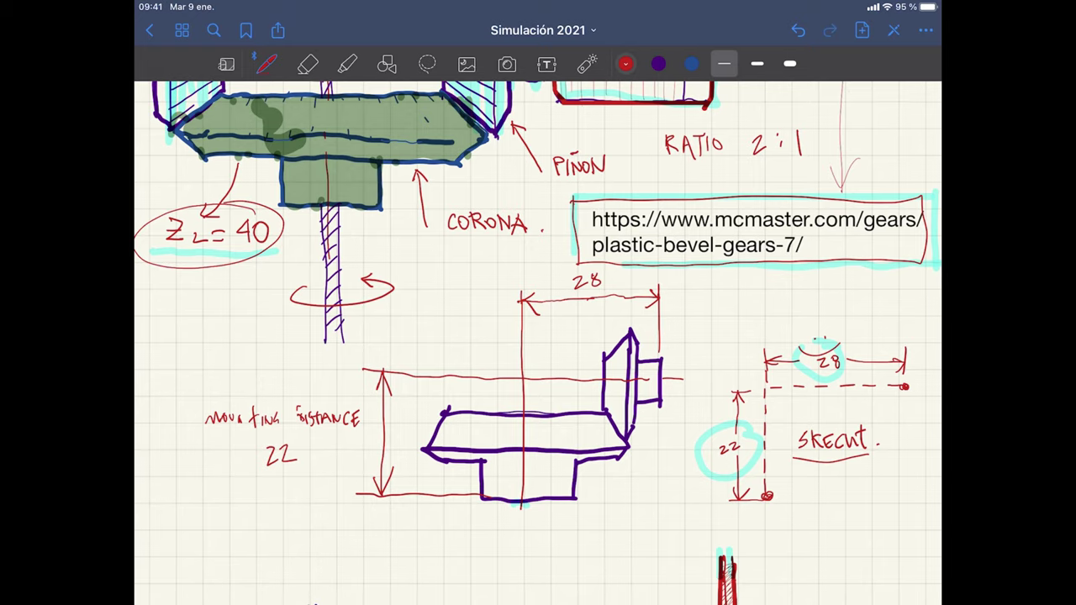
{"action": "mouse_move", "coordinate": [282, 439]}
{"action": "left_mouse_down"}
{"action": "mouse_move", "coordinate": [260, 471]}
{"action": "mouse_move", "coordinate": [284, 438]}
{"action": "left_mouse_up"}
{"action": "left_click_drag", "start_coordinate": [592, 269], "coordinate": [599, 270]}
Draw a closed red oval around the whole 28×22 sketch
{"action": "scroll", "coordinate": [538, 337], "scroll_direction": "down", "scroll_amount": 2}
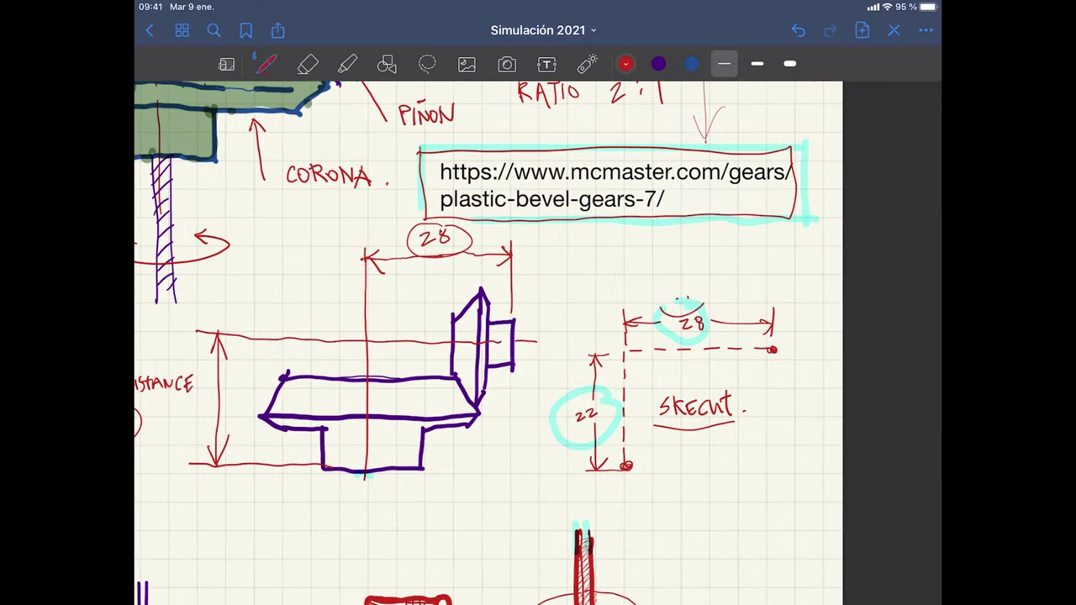
{"action": "mouse_move", "coordinate": [819, 282]}
{"action": "left_mouse_down"}
{"action": "mouse_move", "coordinate": [681, 496]}
{"action": "mouse_move", "coordinate": [876, 344]}
{"action": "left_mouse_up"}
{"action": "left_click_drag", "start_coordinate": [786, 274], "coordinate": [759, 274]}
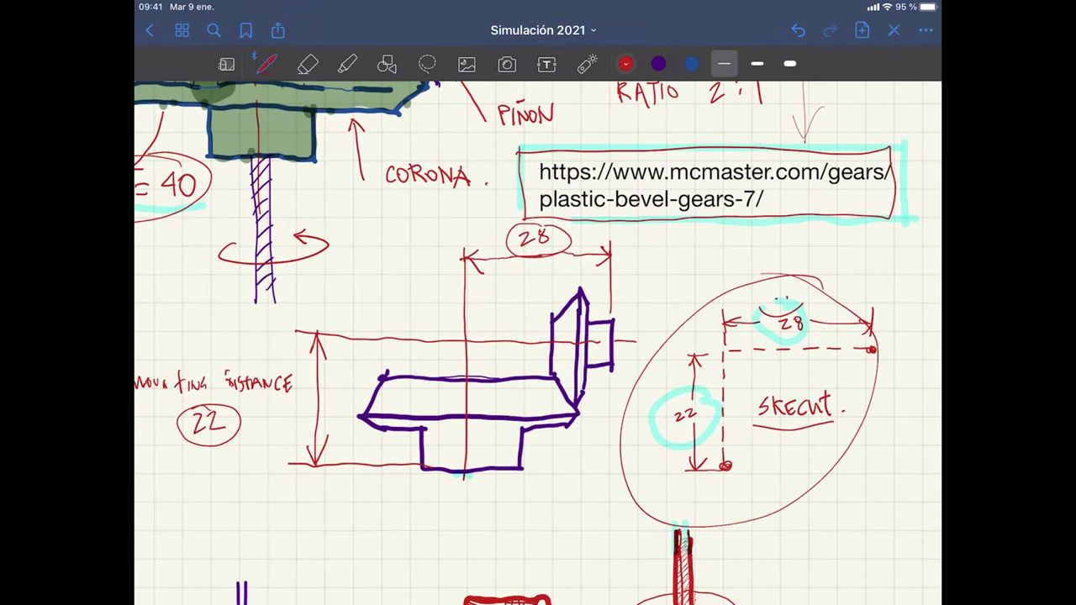
{"action": "scroll", "coordinate": [538, 336], "scroll_direction": "down", "scroll_amount": 3}
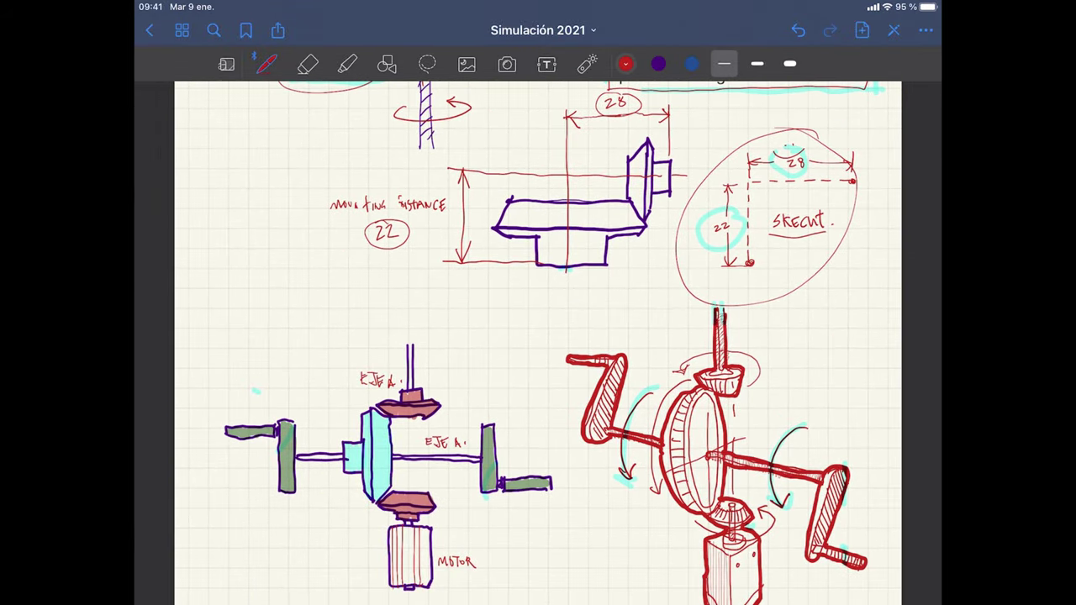
Add red arrows pointing at the crank sketch, circle its motor, and draw a horizontal line
{"action": "scroll", "coordinate": [538, 336], "scroll_direction": "down", "scroll_amount": 1}
{"action": "scroll", "coordinate": [538, 337], "scroll_direction": "up", "scroll_amount": 2}
{"action": "scroll", "coordinate": [538, 336], "scroll_direction": "left", "scroll_amount": 1}
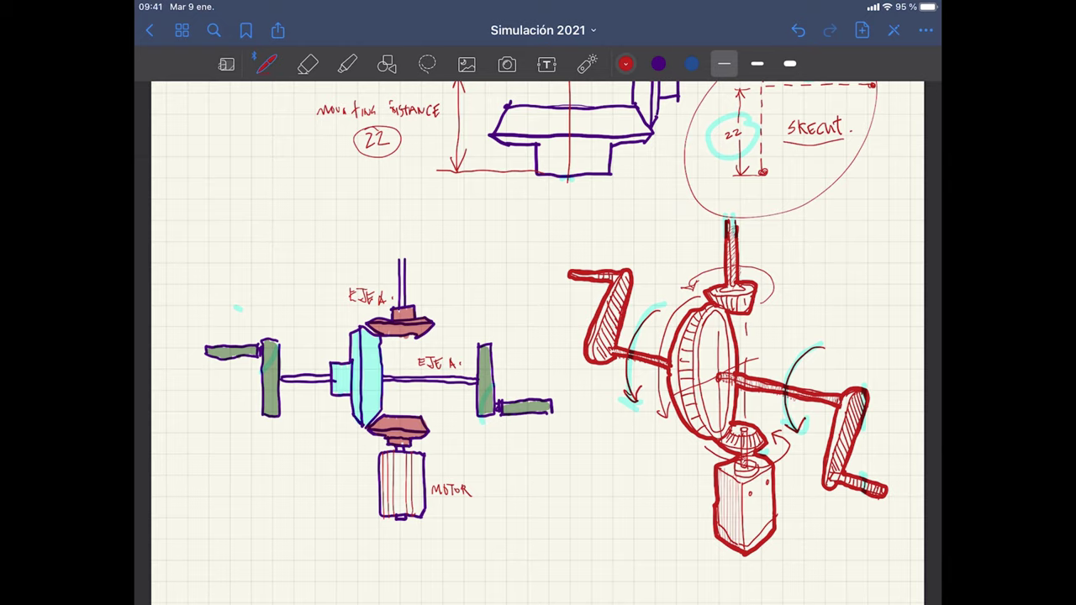
{"action": "left_click_drag", "start_coordinate": [750, 252], "coordinate": [793, 212]}
{"action": "mouse_move", "coordinate": [742, 333]}
{"action": "left_mouse_down"}
{"action": "mouse_move", "coordinate": [747, 340]}
{"action": "mouse_move", "coordinate": [796, 293]}
{"action": "left_mouse_up"}
{"action": "left_click_drag", "start_coordinate": [785, 485], "coordinate": [811, 465]}
{"action": "mouse_move", "coordinate": [753, 419]}
{"action": "left_mouse_down"}
{"action": "mouse_move", "coordinate": [685, 542]}
{"action": "mouse_move", "coordinate": [808, 432]}
{"action": "left_mouse_up"}
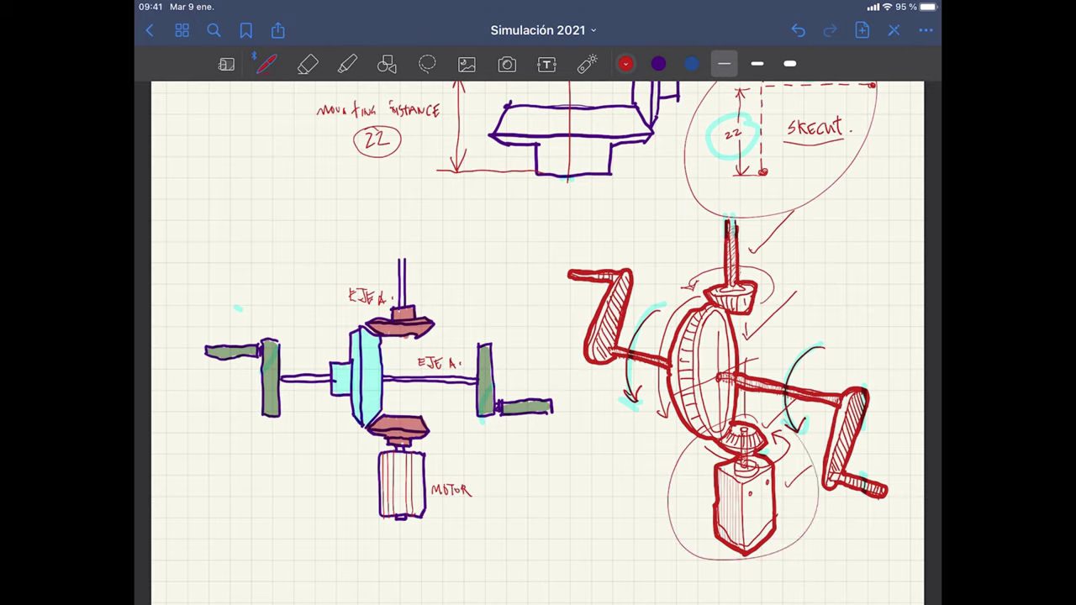
{"action": "mouse_move", "coordinate": [729, 458]}
{"action": "left_mouse_down"}
{"action": "mouse_move", "coordinate": [607, 463]}
{"action": "mouse_move", "coordinate": [580, 451]}
{"action": "mouse_move", "coordinate": [571, 461]}
{"action": "mouse_move", "coordinate": [595, 451]}
{"action": "mouse_move", "coordinate": [588, 477]}
{"action": "mouse_move", "coordinate": [590, 430]}
{"action": "left_mouse_up"}
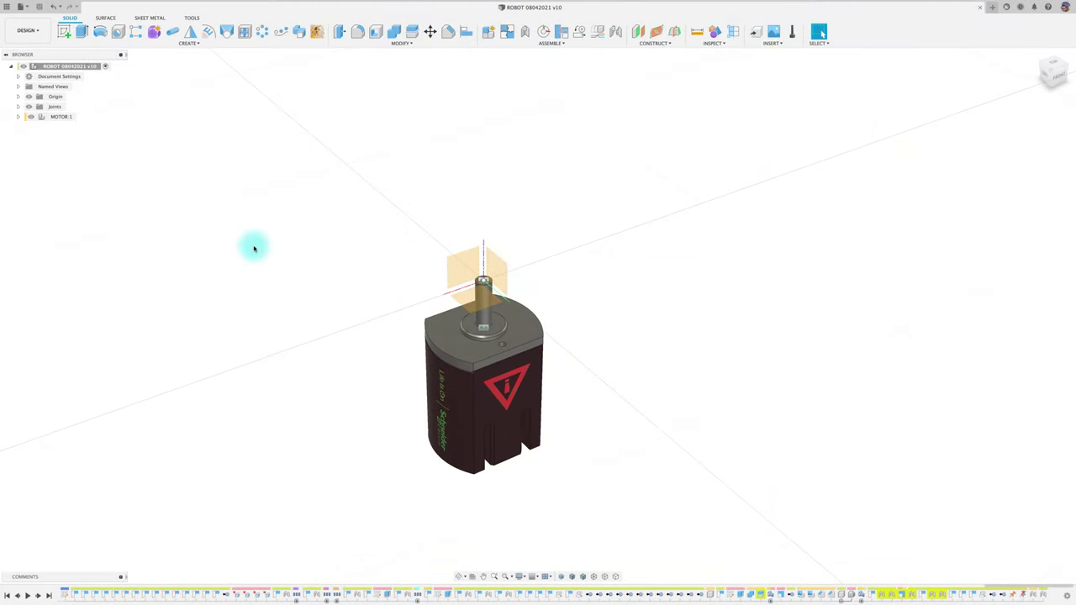
Apply a Browser context-menu command to the MOTOR:1 component, then clear the selection
{"action": "right_click", "coordinate": [62, 119]}
{"action": "left_click", "coordinate": [72, 137]}
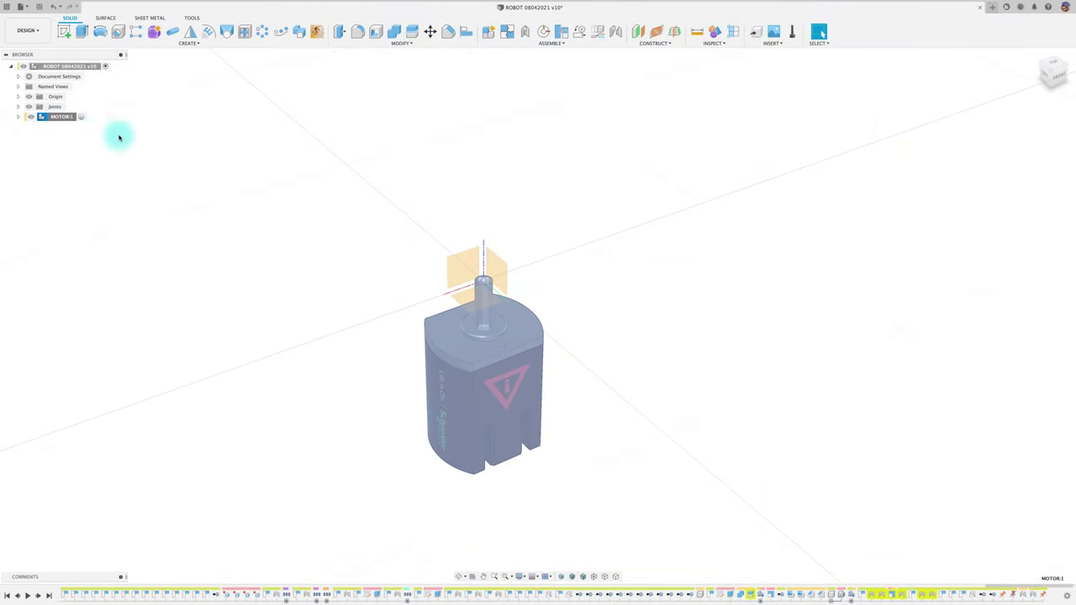
{"action": "left_click", "coordinate": [524, 171]}
{"action": "left_click", "coordinate": [773, 42]}
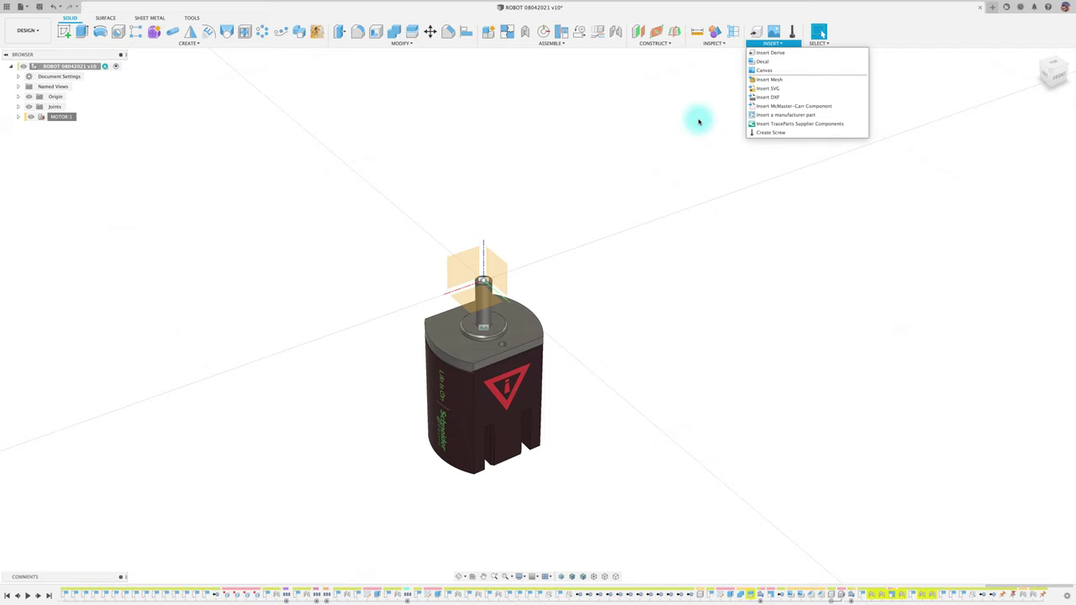
Open the McMaster-Carr catalog, enlarge its window, and search for GEAR
{"action": "left_click", "coordinate": [815, 107]}
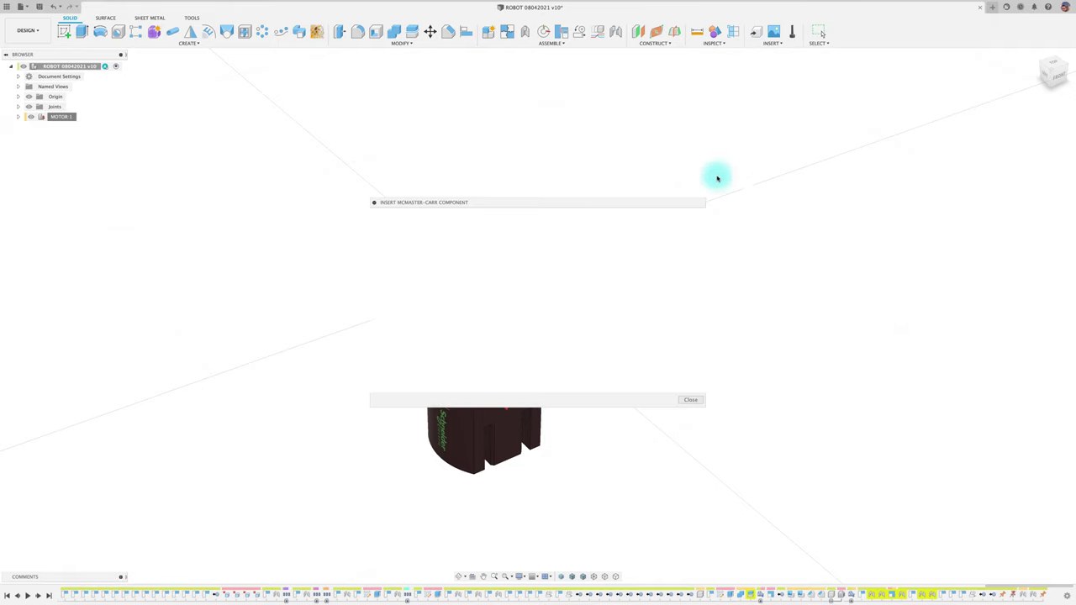
{"action": "left_click_drag", "start_coordinate": [605, 204], "coordinate": [459, 100]}
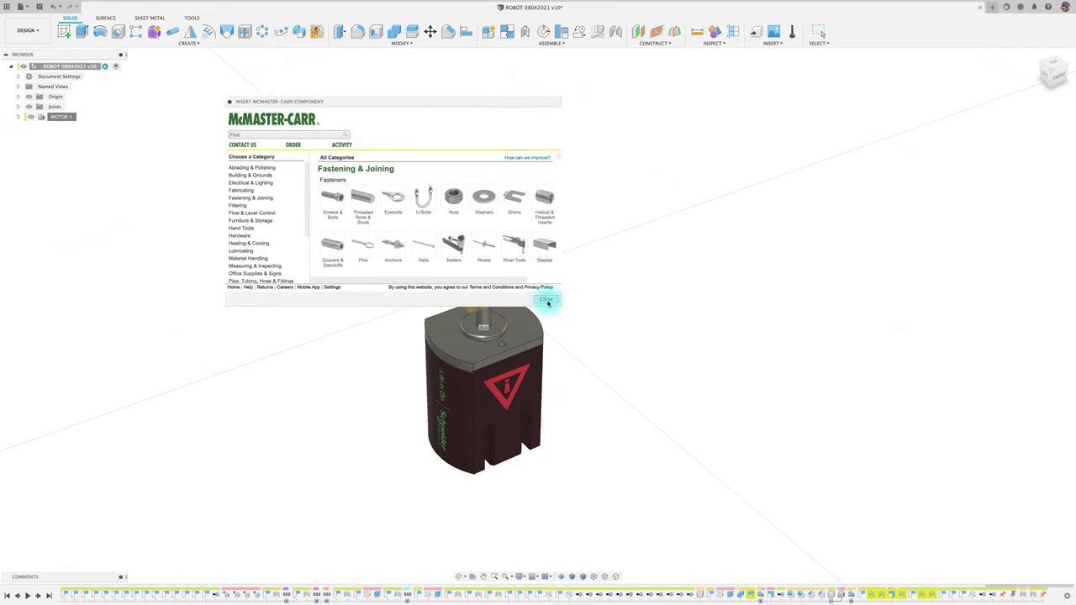
{"action": "left_click_drag", "start_coordinate": [557, 303], "coordinate": [866, 426]}
{"action": "type", "text": "GEAR"}
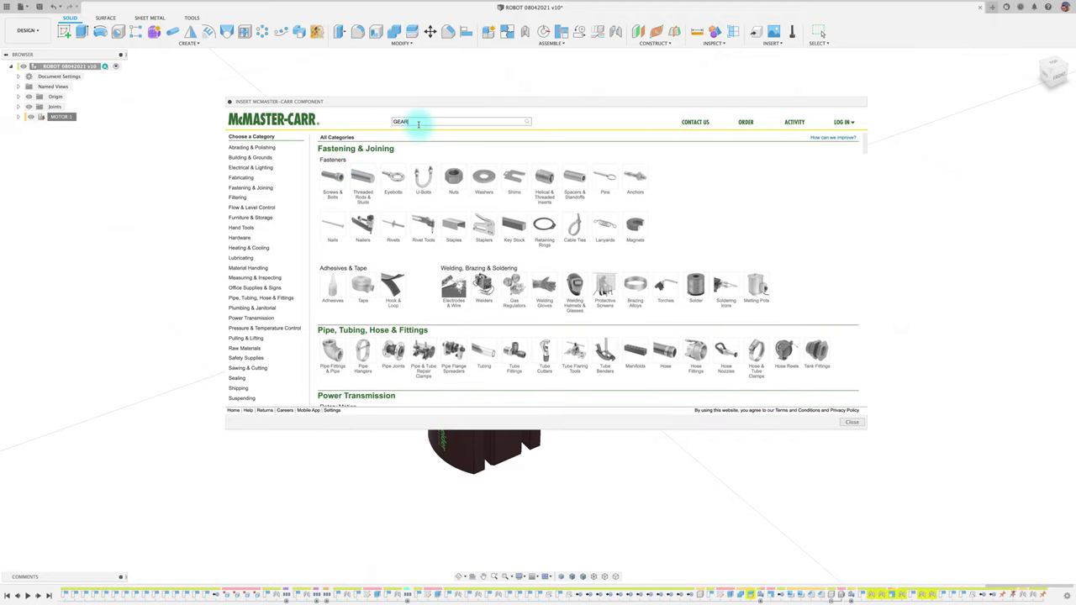
{"action": "key", "text": "Return"}
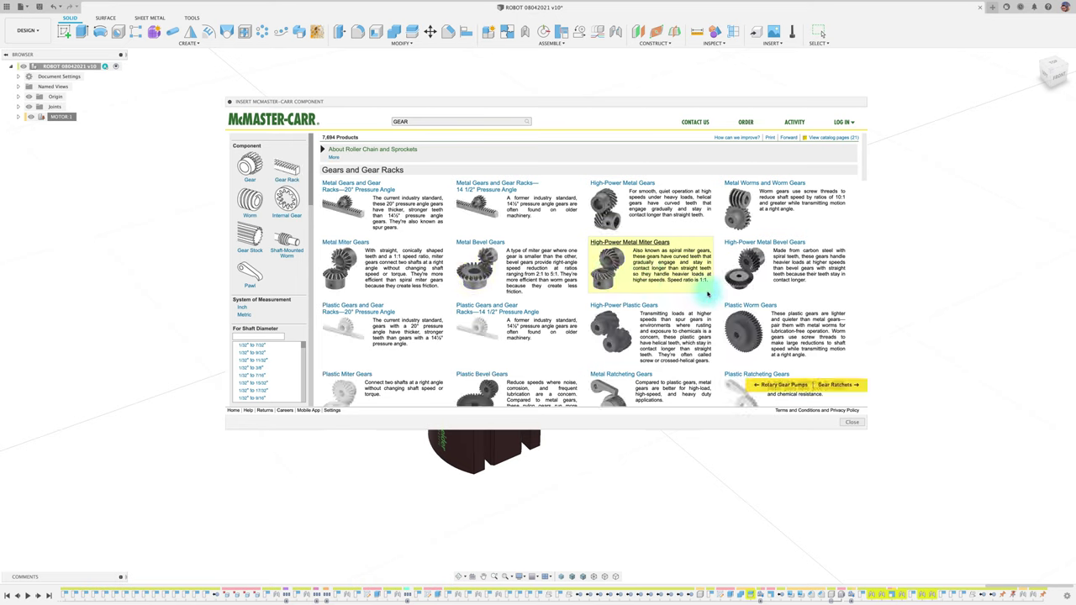
{"action": "scroll", "coordinate": [706, 290], "scroll_direction": "down", "scroll_amount": 2}
{"action": "scroll", "coordinate": [698, 292], "scroll_direction": "down", "scroll_amount": 3}
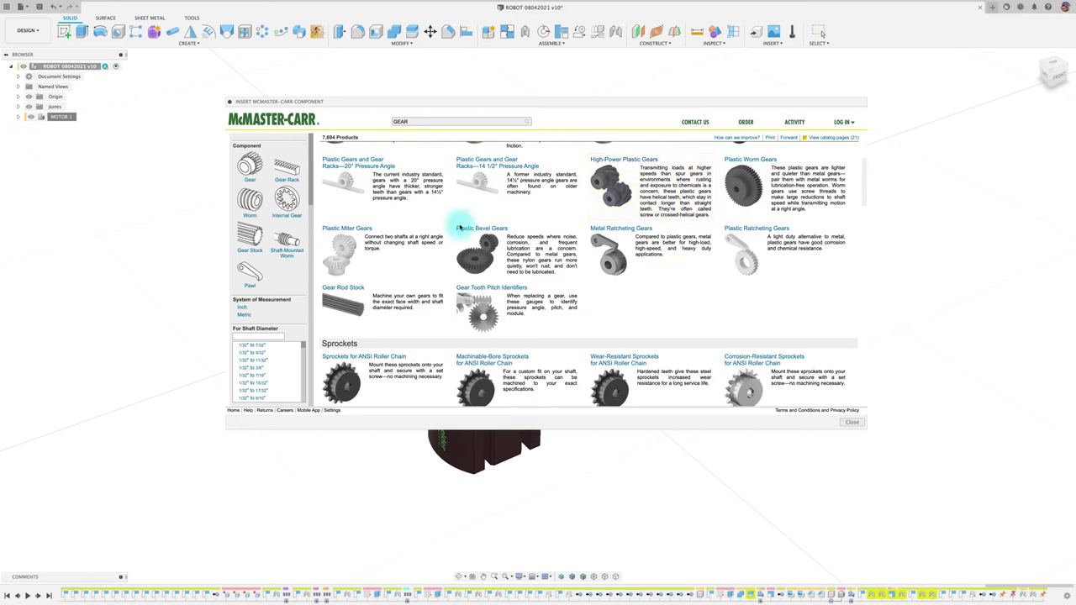
Open the Plastic Bevel Gears listing and browse down to the 40-tooth gear
{"action": "left_click", "coordinate": [490, 238]}
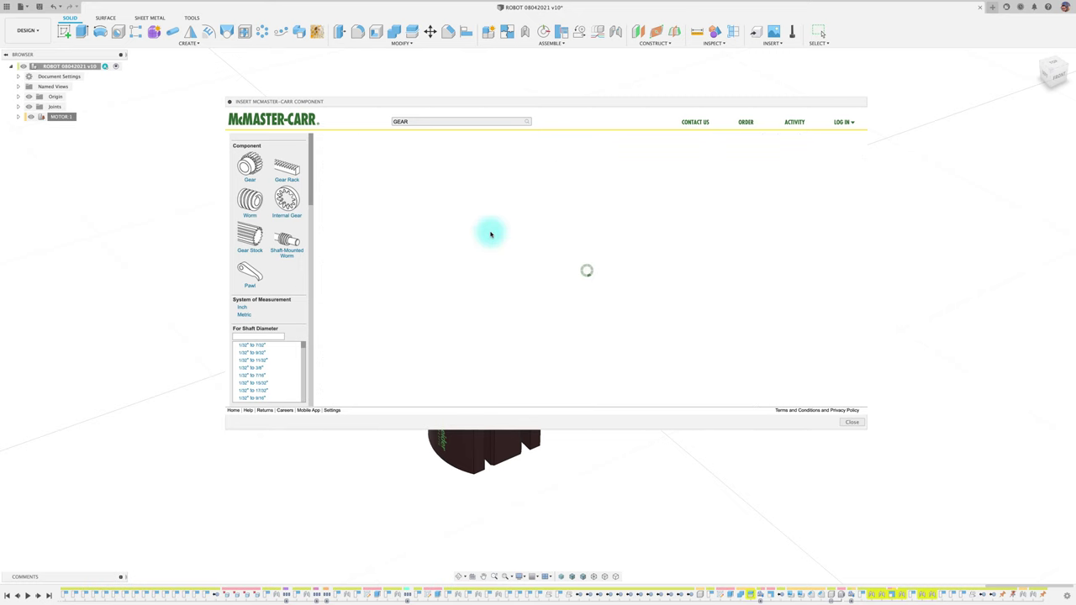
{"action": "left_click", "coordinate": [602, 249]}
{"action": "scroll", "coordinate": [602, 249], "scroll_direction": "down", "scroll_amount": 1}
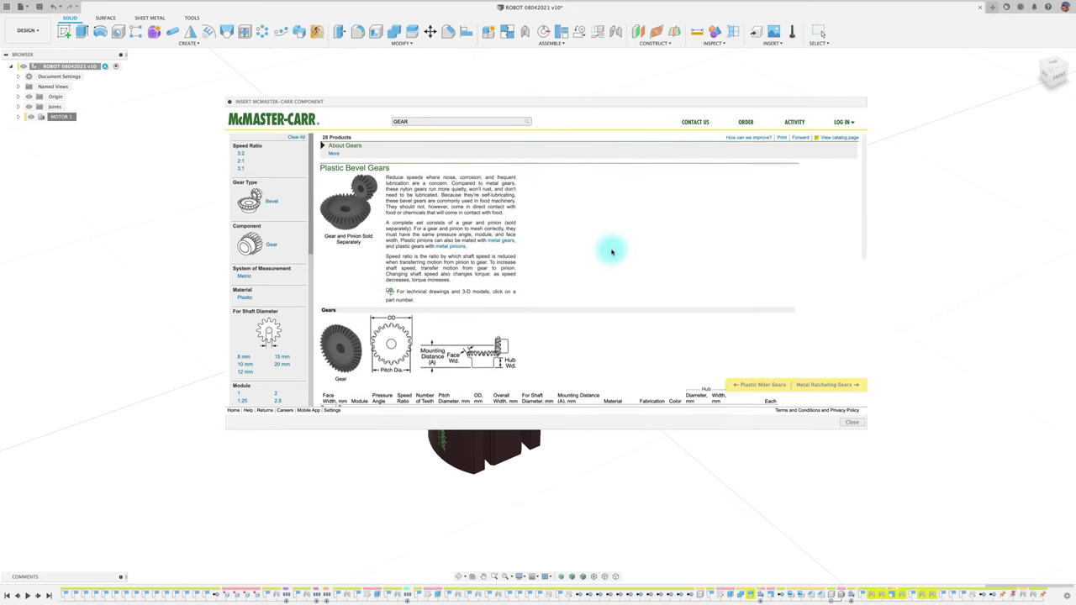
{"action": "scroll", "coordinate": [605, 249], "scroll_direction": "down", "scroll_amount": 1}
{"action": "scroll", "coordinate": [608, 251], "scroll_direction": "down", "scroll_amount": 1}
{"action": "scroll", "coordinate": [611, 252], "scroll_direction": "down", "scroll_amount": 1}
{"action": "scroll", "coordinate": [611, 252], "scroll_direction": "down", "scroll_amount": 1}
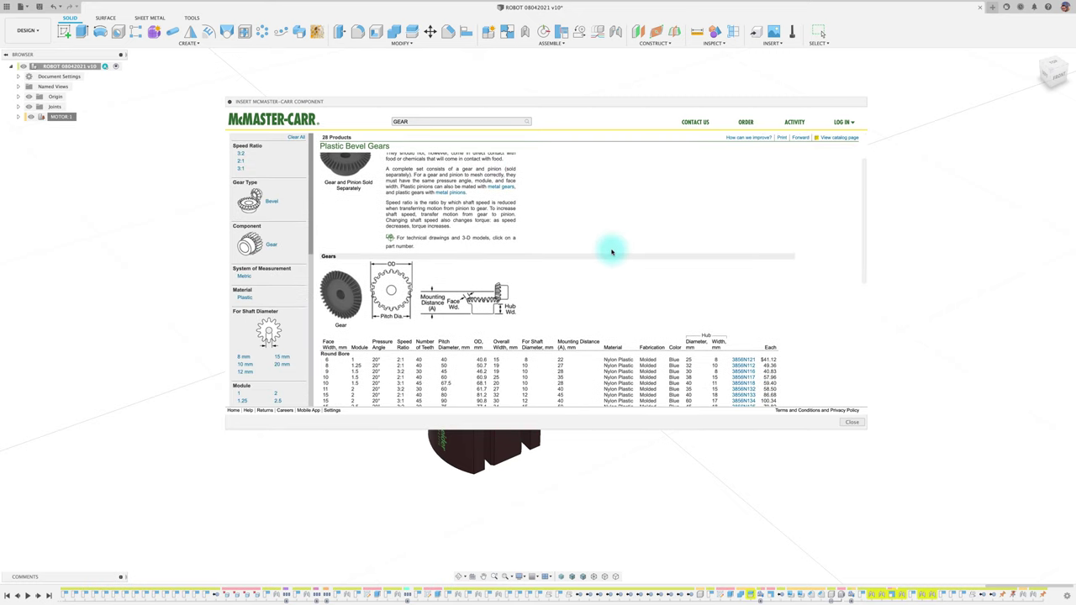
{"action": "scroll", "coordinate": [611, 252], "scroll_direction": "down", "scroll_amount": 1}
{"action": "scroll", "coordinate": [612, 252], "scroll_direction": "down", "scroll_amount": 1}
{"action": "scroll", "coordinate": [611, 252], "scroll_direction": "down", "scroll_amount": 1}
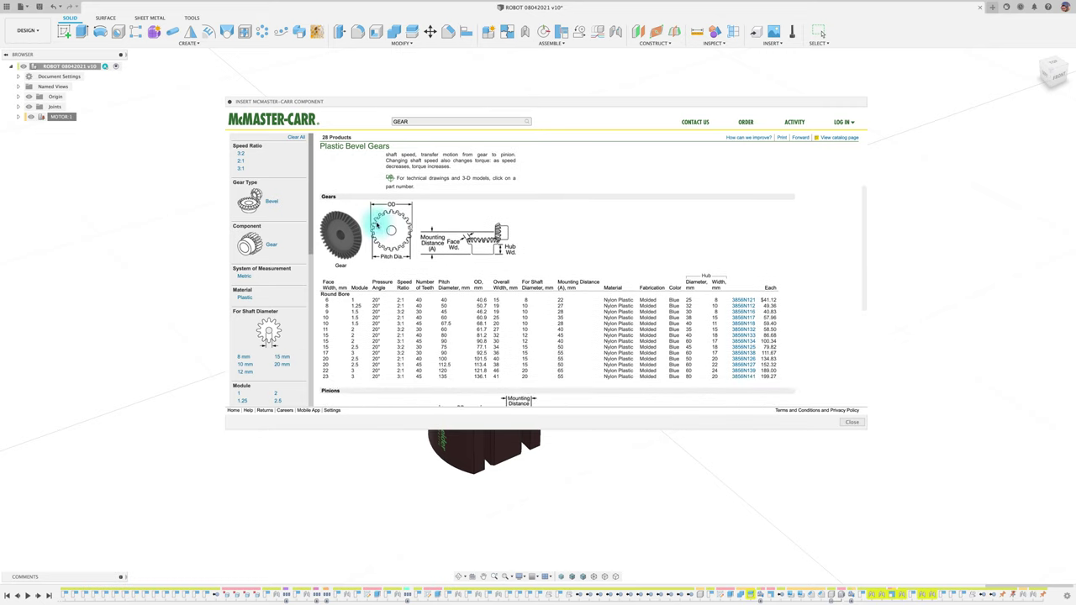
{"action": "scroll", "coordinate": [466, 271], "scroll_direction": "down", "scroll_amount": 1}
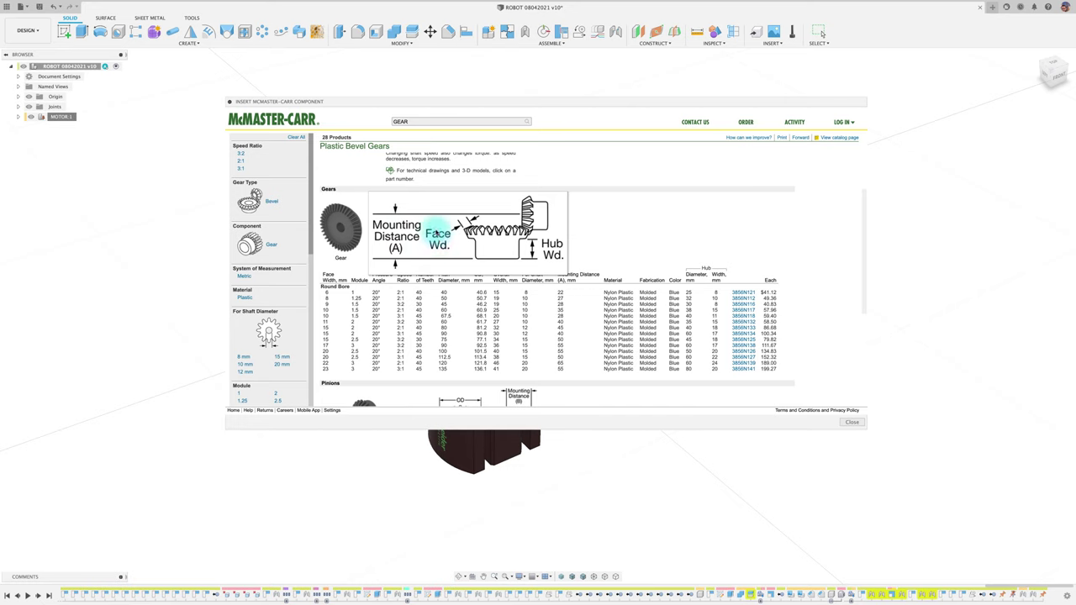
{"action": "scroll", "coordinate": [602, 309], "scroll_direction": "down", "scroll_amount": 1}
{"action": "scroll", "coordinate": [603, 309], "scroll_direction": "down", "scroll_amount": 2}
{"action": "scroll", "coordinate": [600, 308], "scroll_direction": "down", "scroll_amount": 3}
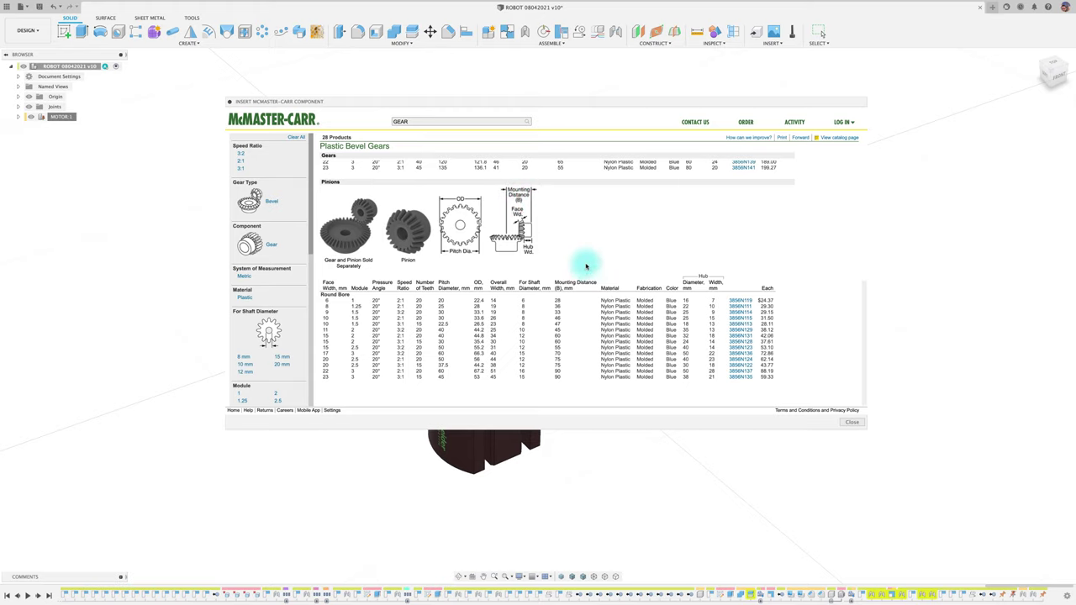
{"action": "scroll", "coordinate": [584, 266], "scroll_direction": "up", "scroll_amount": 3}
{"action": "scroll", "coordinate": [586, 267], "scroll_direction": "up", "scroll_amount": 3}
{"action": "scroll", "coordinate": [587, 266], "scroll_direction": "down", "scroll_amount": 1}
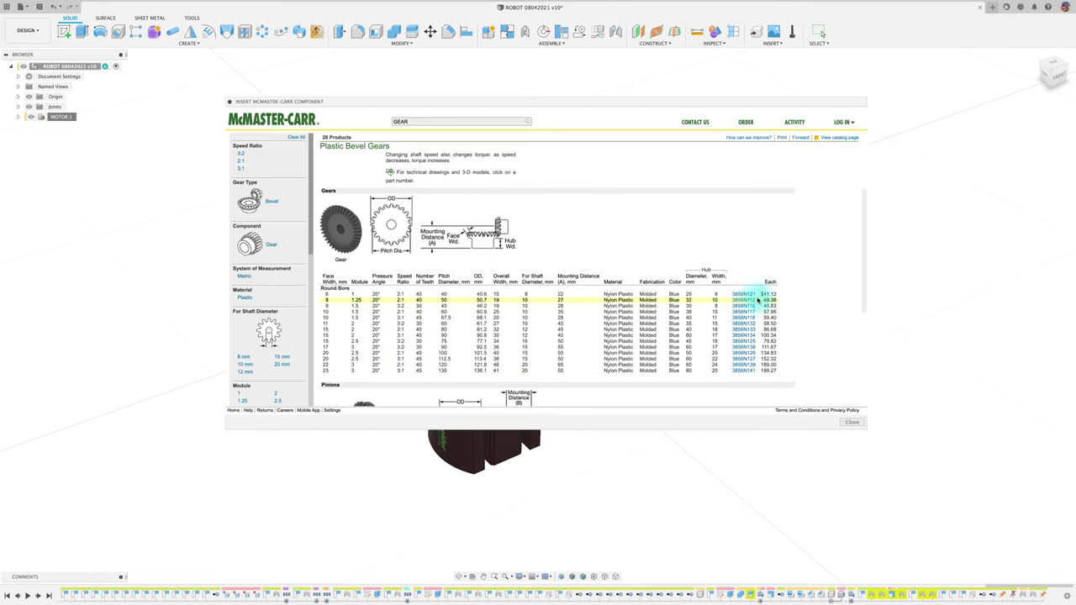
Insert plastic bevel gear 3856N121 into the design as a 3-D STEP model
{"action": "left_click", "coordinate": [741, 296]}
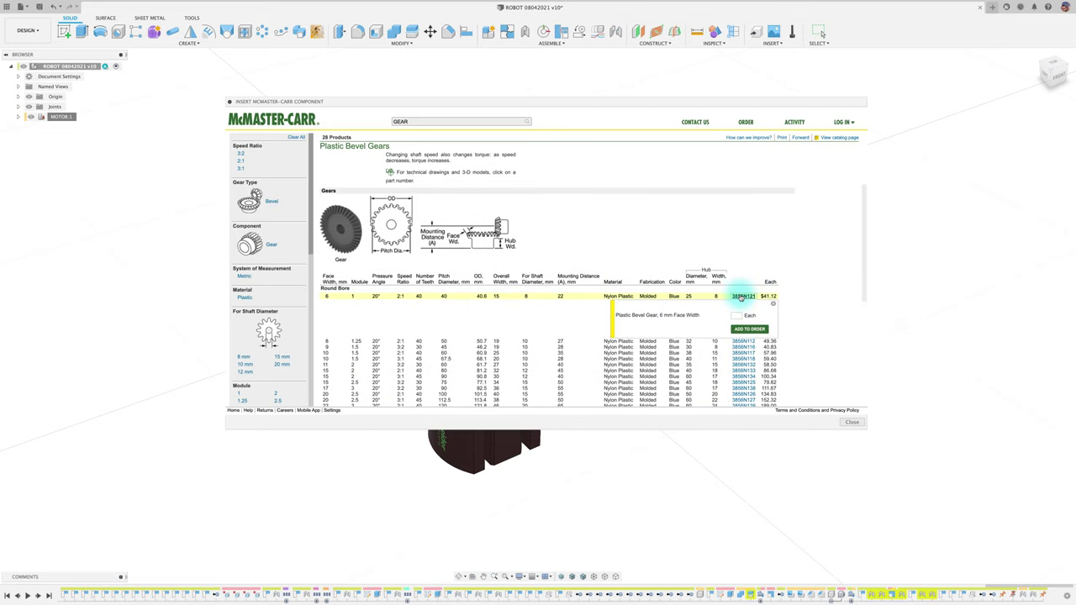
{"action": "left_click", "coordinate": [641, 307]}
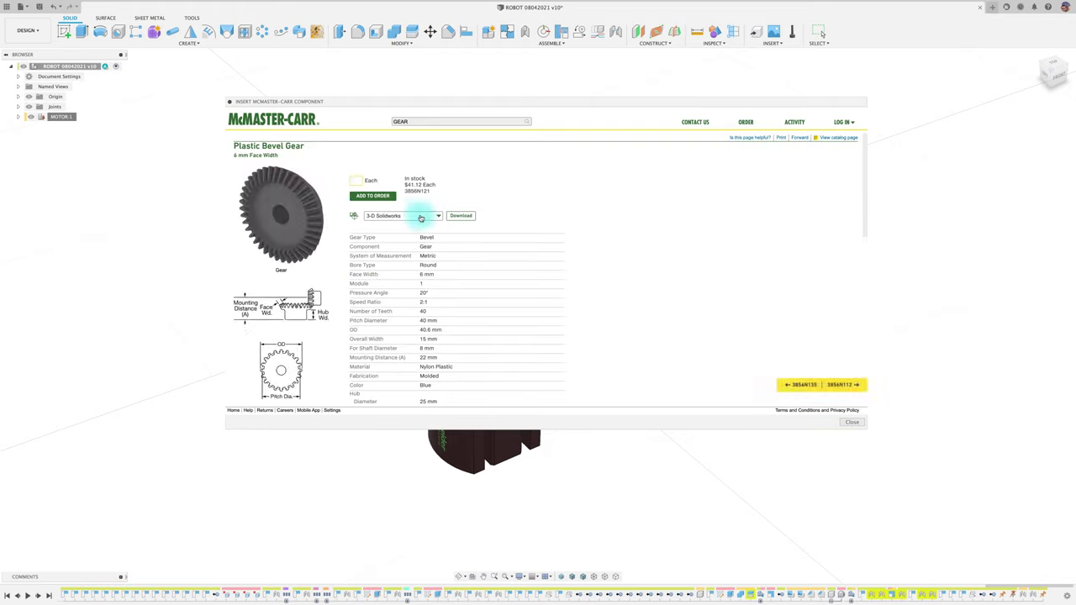
{"action": "left_click", "coordinate": [420, 216]}
{"action": "left_click", "coordinate": [387, 265]}
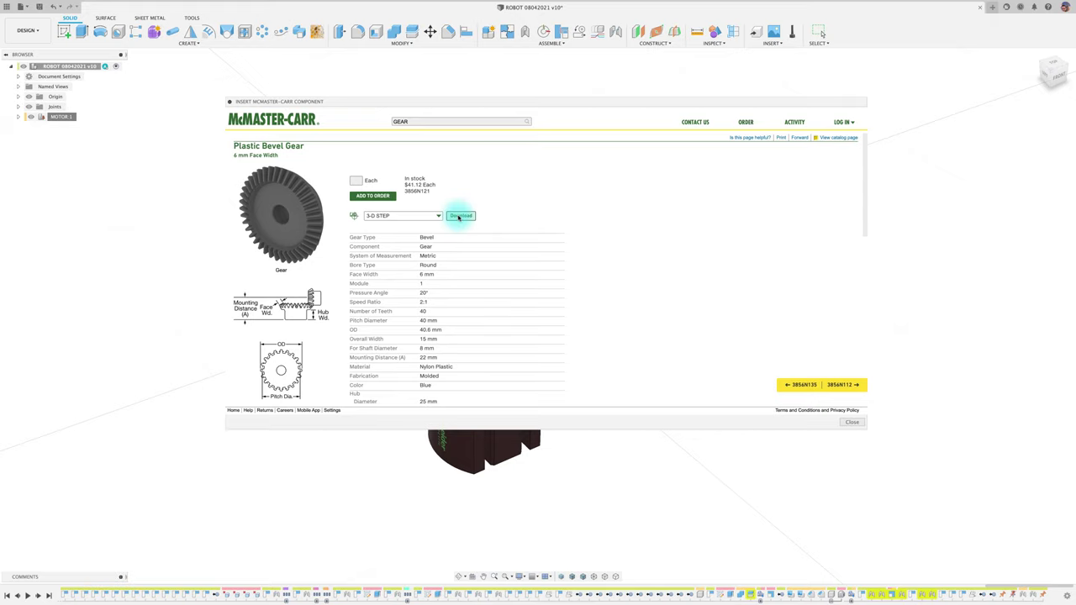
{"action": "left_click", "coordinate": [459, 216]}
Rotate the bevel gear 90° and place it below the motor
{"action": "mouse_move", "coordinate": [480, 284]}
{"action": "left_mouse_down"}
{"action": "mouse_move", "coordinate": [521, 249]}
{"action": "mouse_move", "coordinate": [515, 339]}
{"action": "left_mouse_up"}
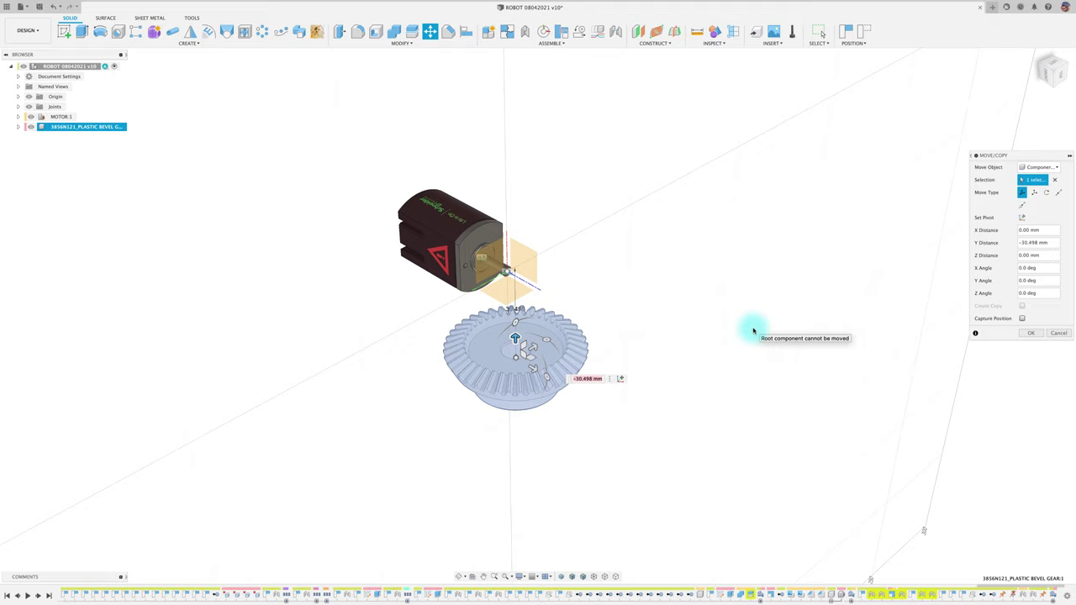
{"action": "left_click", "coordinate": [1032, 334]}
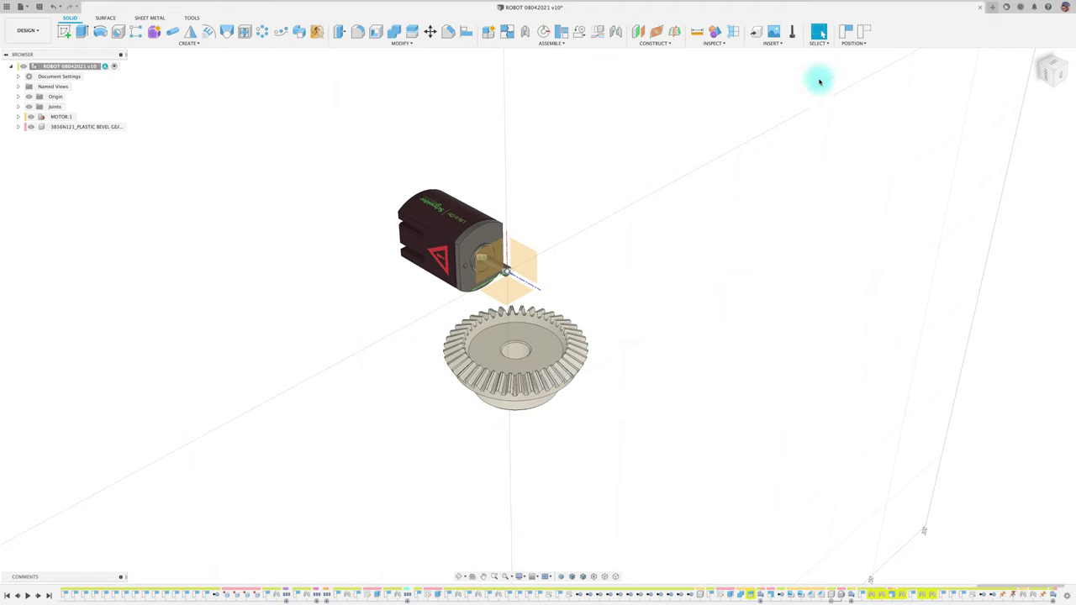
{"action": "left_click", "coordinate": [771, 42]}
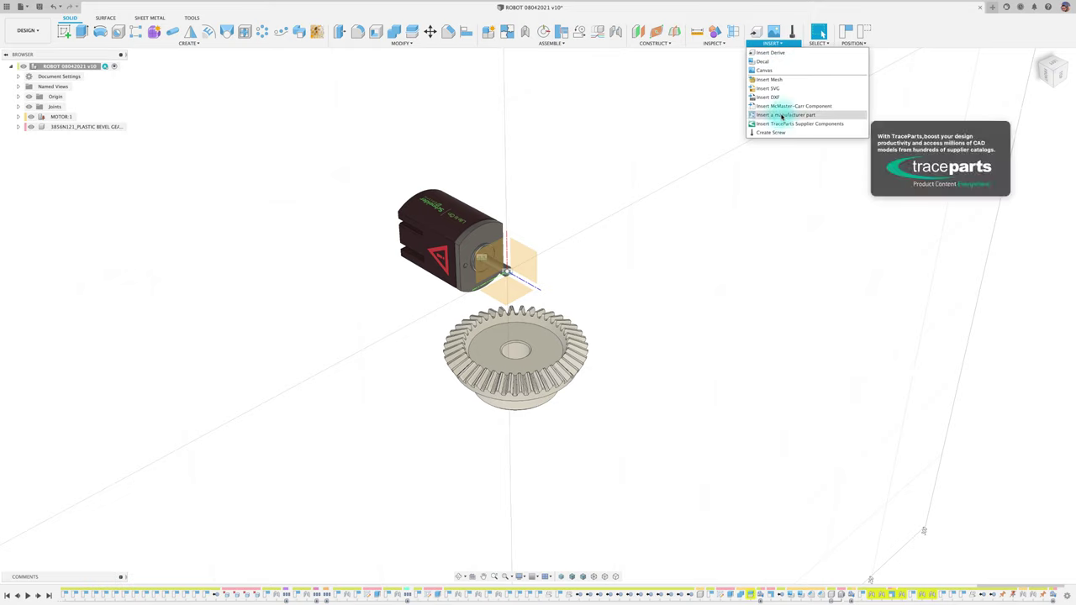
Open the McMaster-Carr catalogue again and search for GEAR in an enlarged window
{"action": "left_click", "coordinate": [793, 106]}
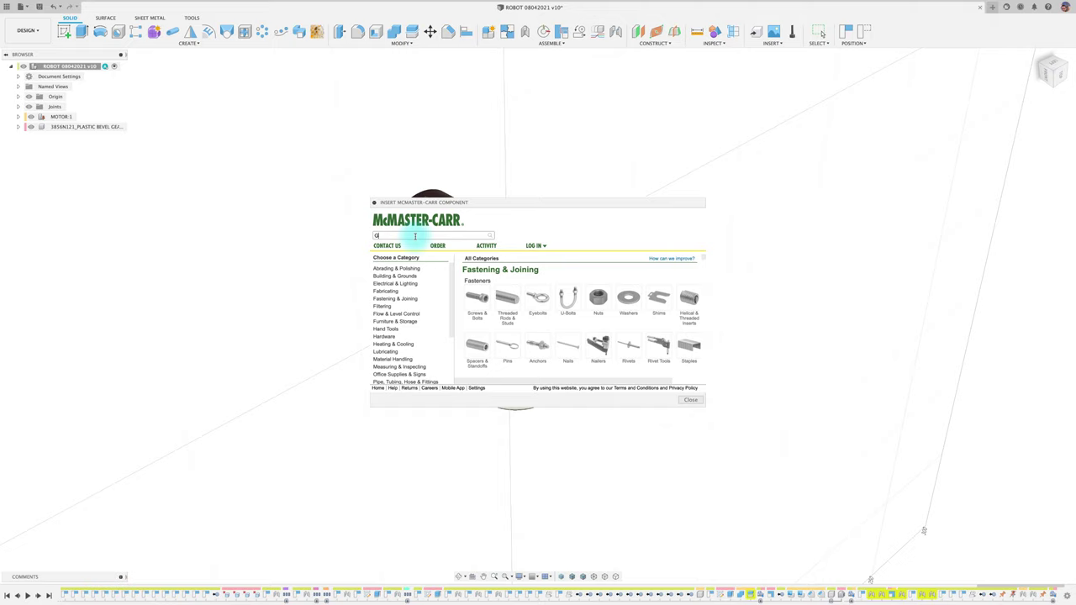
{"action": "type", "text": "EAR"}
{"action": "key", "text": "Return"}
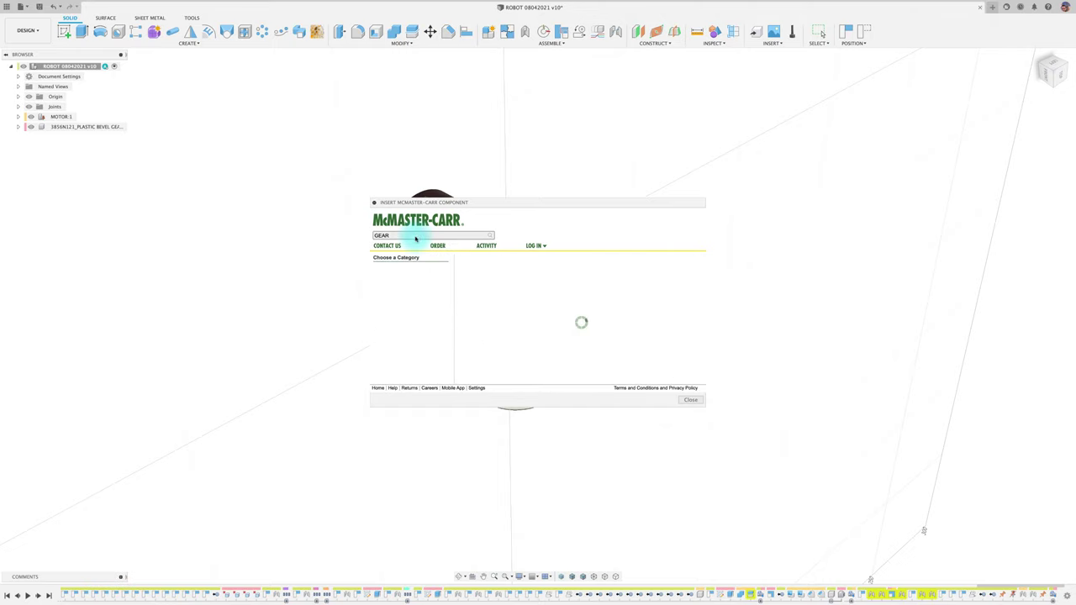
{"action": "left_click_drag", "start_coordinate": [705, 406], "coordinate": [995, 541]}
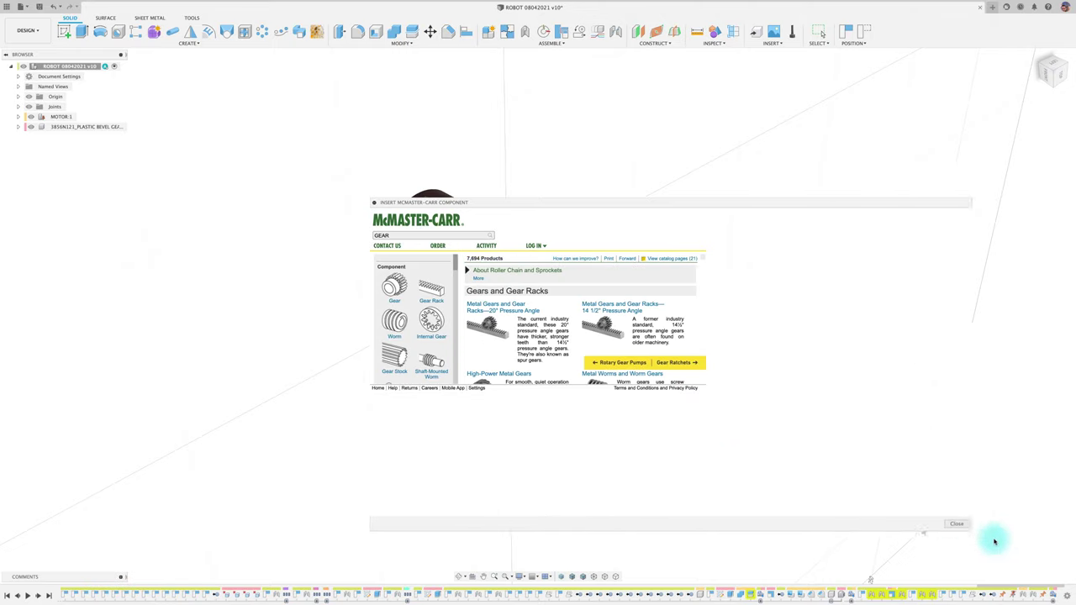
{"action": "scroll", "coordinate": [782, 444], "scroll_direction": "down", "scroll_amount": 2}
{"action": "scroll", "coordinate": [778, 442], "scroll_direction": "down", "scroll_amount": 2}
{"action": "scroll", "coordinate": [778, 443], "scroll_direction": "down", "scroll_amount": 2}
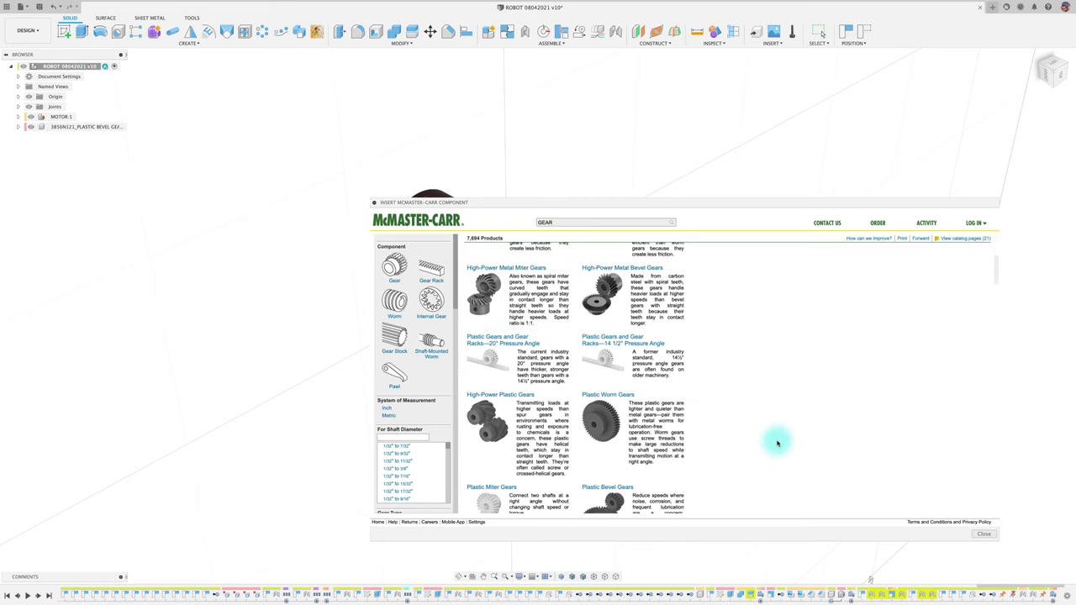
{"action": "scroll", "coordinate": [778, 443], "scroll_direction": "down", "scroll_amount": 1}
From Plastic Bevel Gears, download pinion 3856N119 as a 3-D STEP model
{"action": "left_click", "coordinate": [597, 418]}
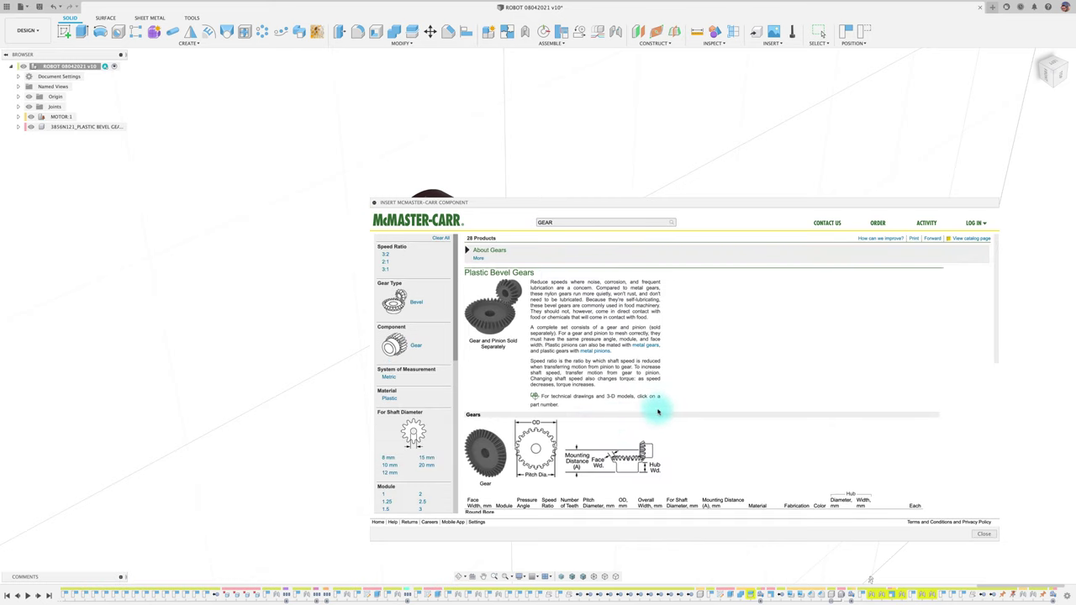
{"action": "scroll", "coordinate": [651, 410], "scroll_direction": "down", "scroll_amount": 2}
{"action": "scroll", "coordinate": [648, 410], "scroll_direction": "down", "scroll_amount": 3}
{"action": "scroll", "coordinate": [648, 409], "scroll_direction": "down", "scroll_amount": 2}
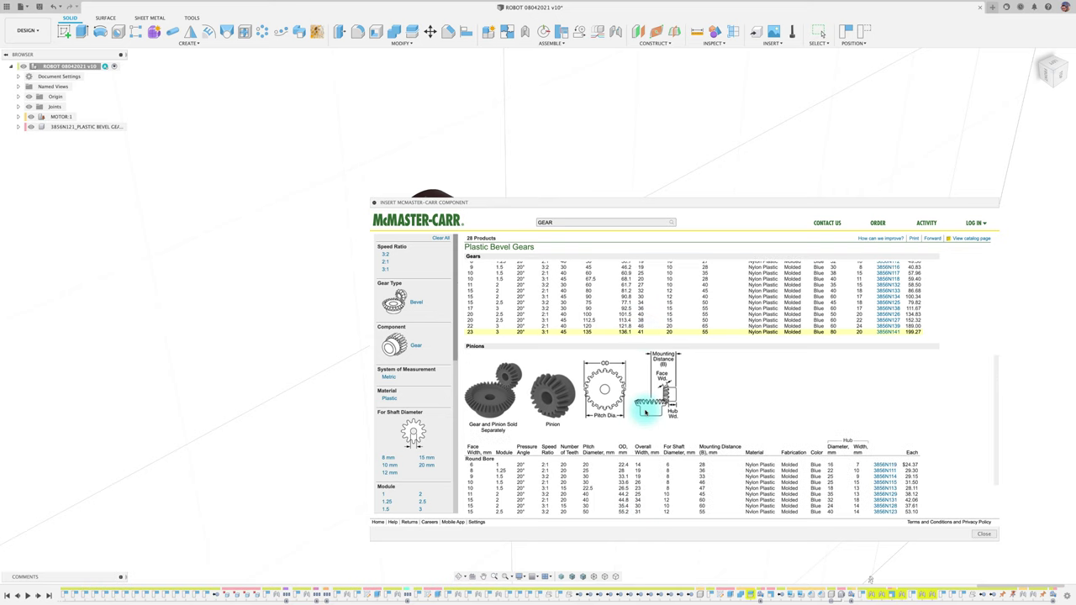
{"action": "left_click", "coordinate": [881, 464]}
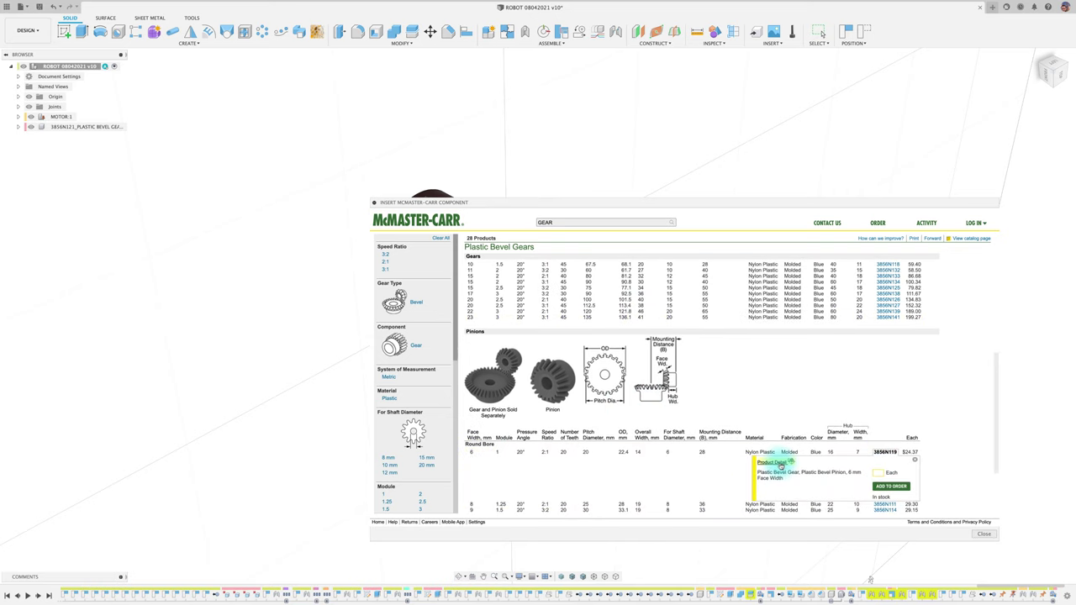
{"action": "left_click", "coordinate": [774, 463]}
{"action": "left_click", "coordinate": [600, 317]}
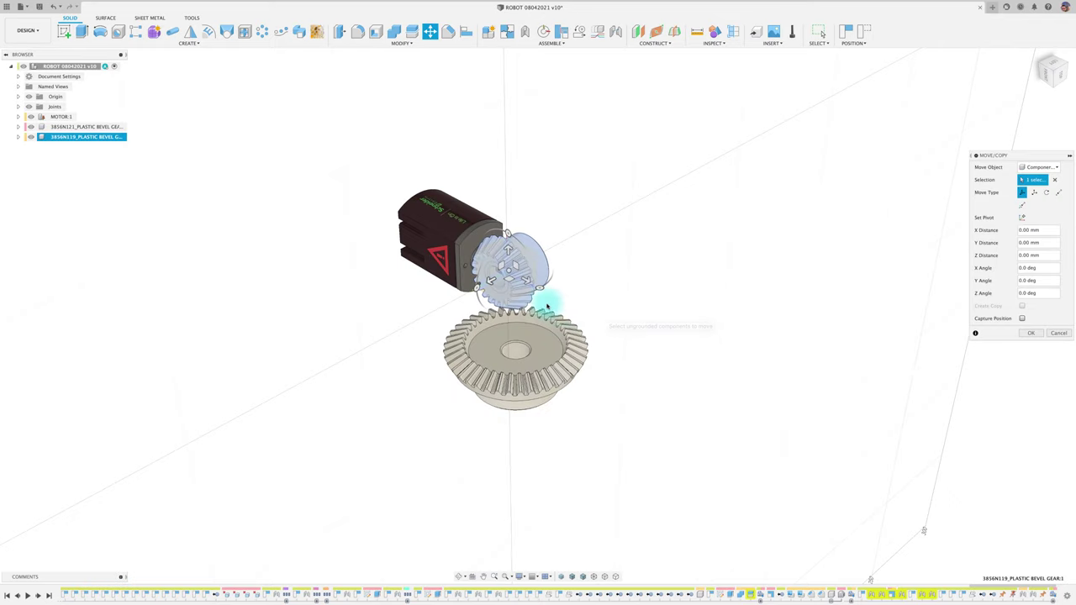
Rotate the 3856N119 pinion 90° about X so it faces the large gear
{"action": "left_click_drag", "start_coordinate": [538, 294], "coordinate": [562, 245]}
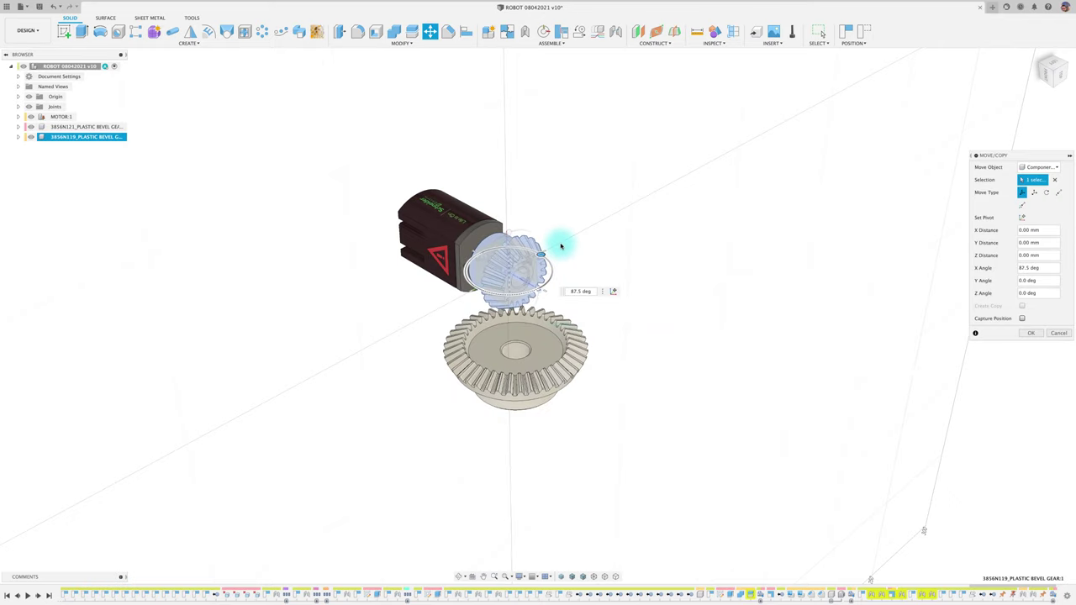
{"action": "left_click", "coordinate": [539, 286]}
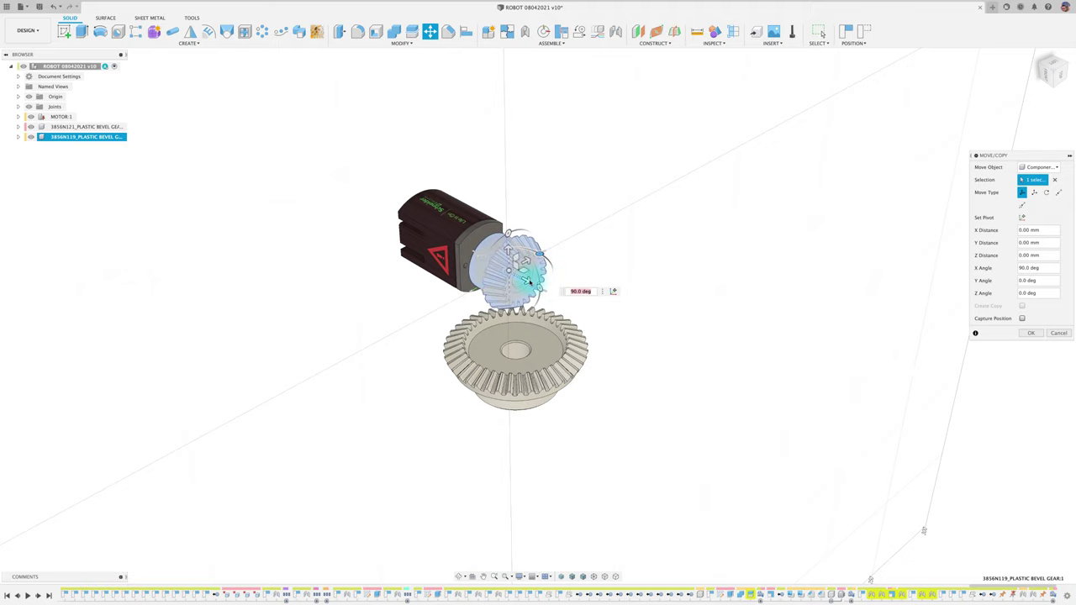
Confirm the pinion's orientation and drag the large bevel gear away from the motor
{"action": "left_click", "coordinate": [1031, 333]}
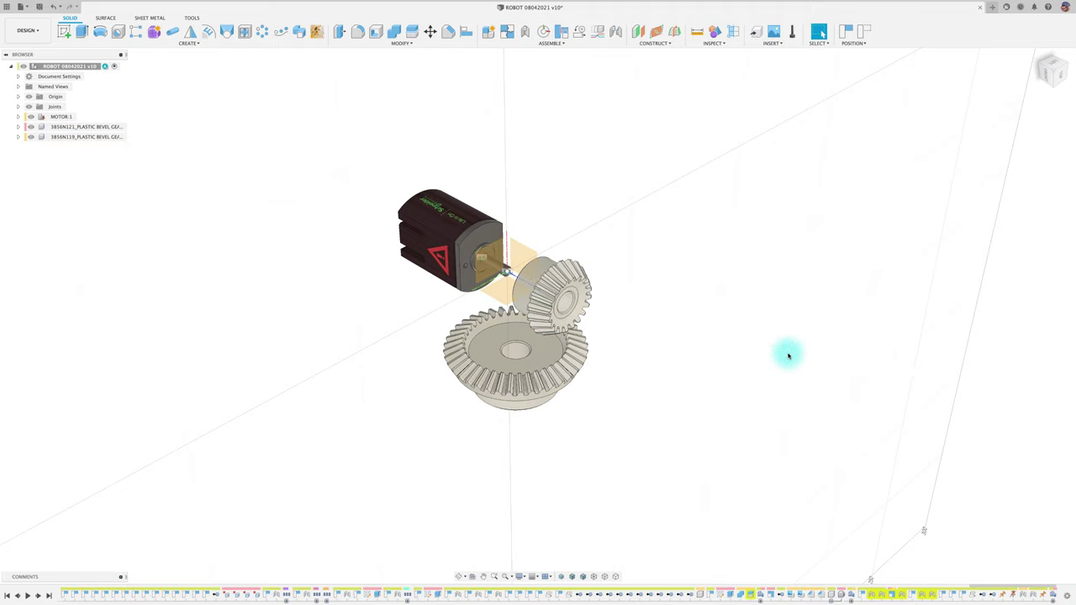
{"action": "scroll", "coordinate": [780, 361], "scroll_direction": "left", "scroll_amount": 10, "text": "shift"}
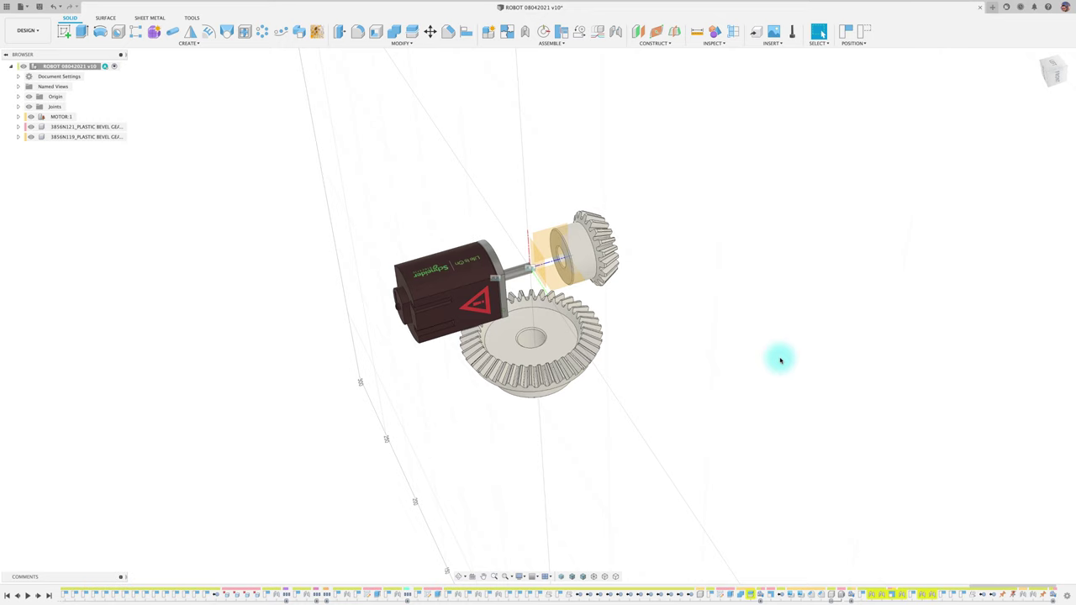
{"action": "scroll", "coordinate": [780, 361], "scroll_direction": "left", "scroll_amount": 3, "text": "shift"}
{"action": "left_click_drag", "start_coordinate": [601, 336], "coordinate": [719, 325]}
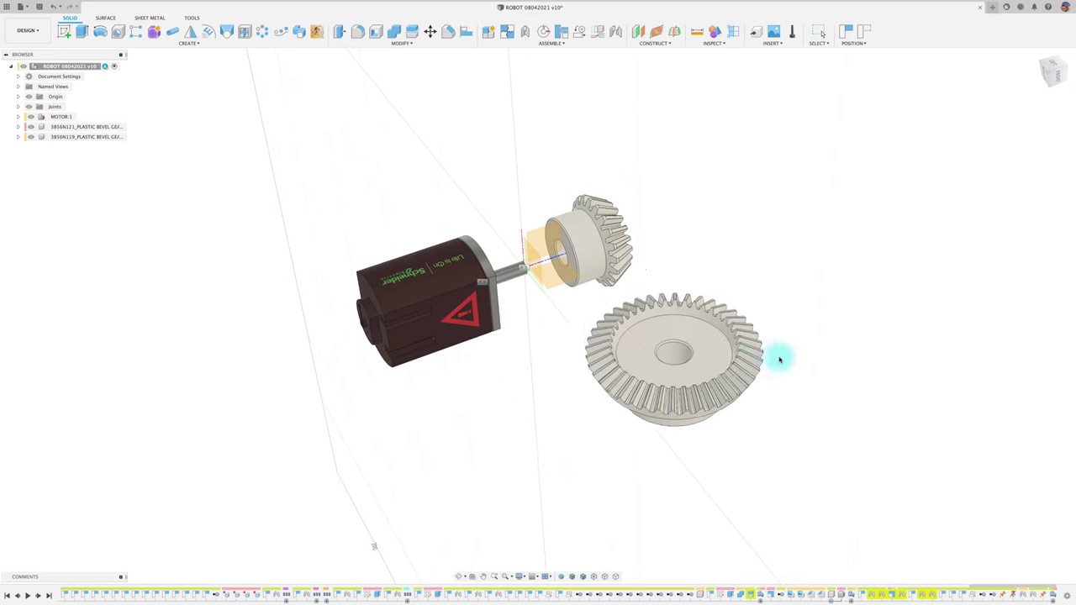
{"action": "scroll", "coordinate": [613, 288], "scroll_direction": "up", "scroll_amount": 3}
{"action": "scroll", "coordinate": [550, 324], "scroll_direction": "up", "scroll_amount": 2}
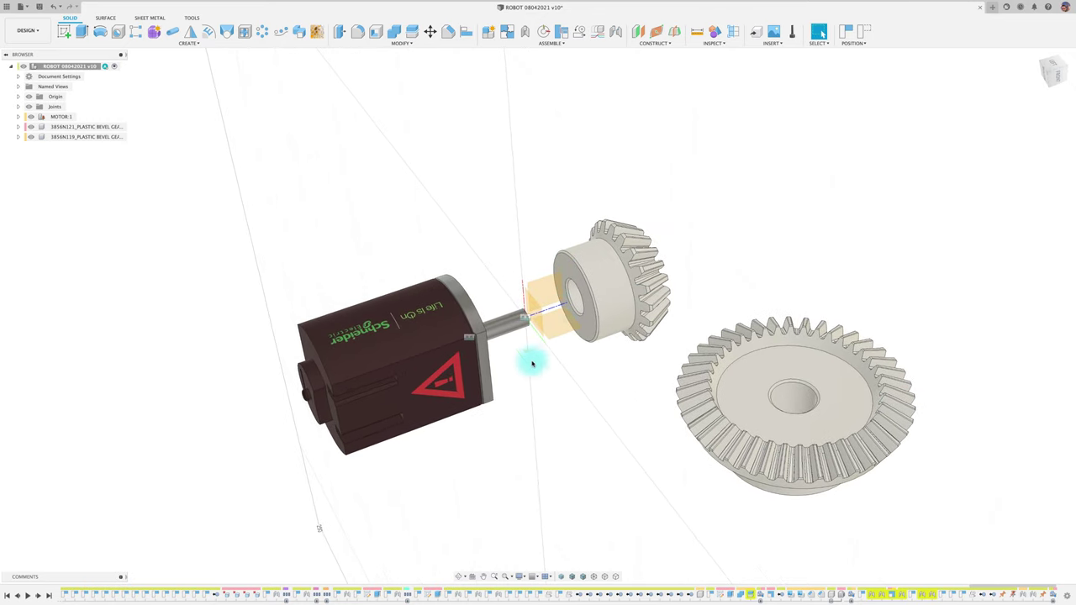
{"action": "scroll", "coordinate": [532, 363], "scroll_direction": "left", "scroll_amount": 1, "text": "shift"}
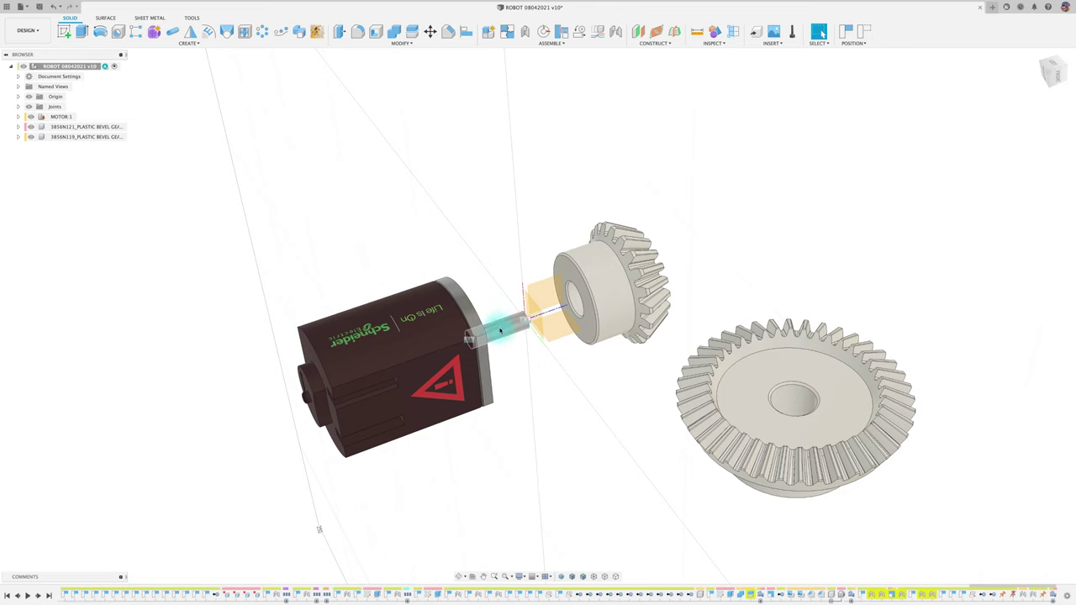
{"action": "scroll", "coordinate": [520, 370], "scroll_direction": "left", "scroll_amount": 5, "text": "shift"}
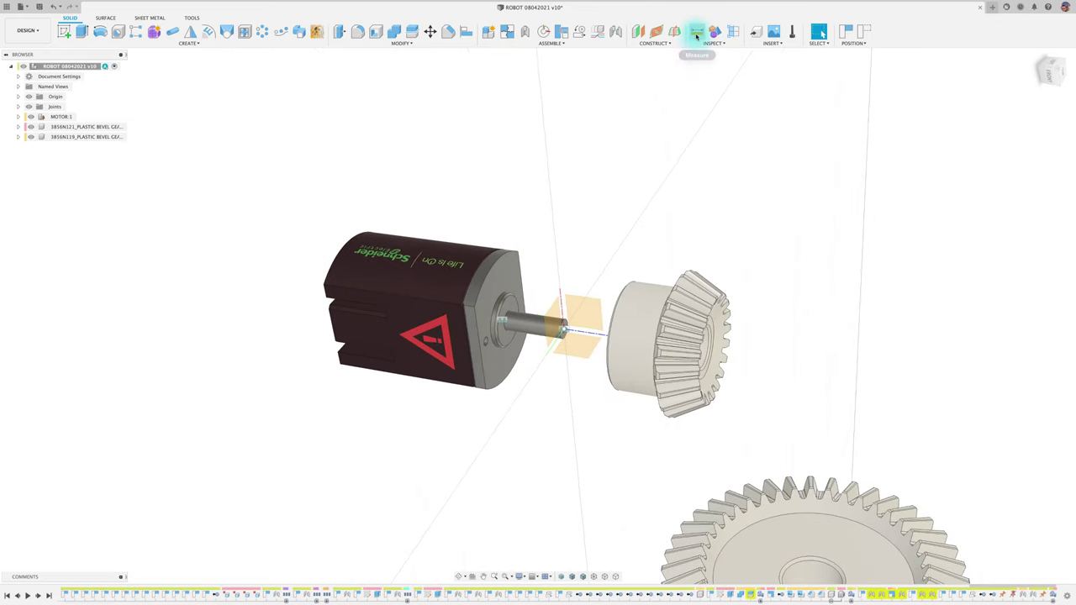
Measure the motor shaft tip edge: 3.00 mm diameter
{"action": "left_click", "coordinate": [697, 31]}
{"action": "scroll", "coordinate": [562, 339], "scroll_direction": "up", "scroll_amount": 5}
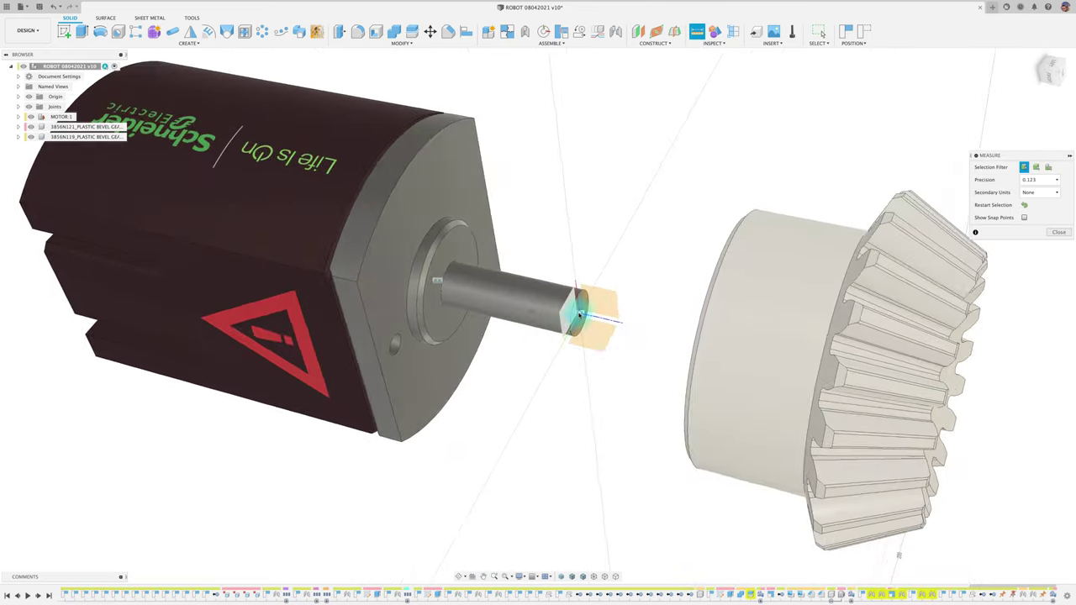
{"action": "scroll", "coordinate": [580, 298], "scroll_direction": "up", "scroll_amount": 2}
{"action": "scroll", "coordinate": [582, 290], "scroll_direction": "up", "scroll_amount": 3}
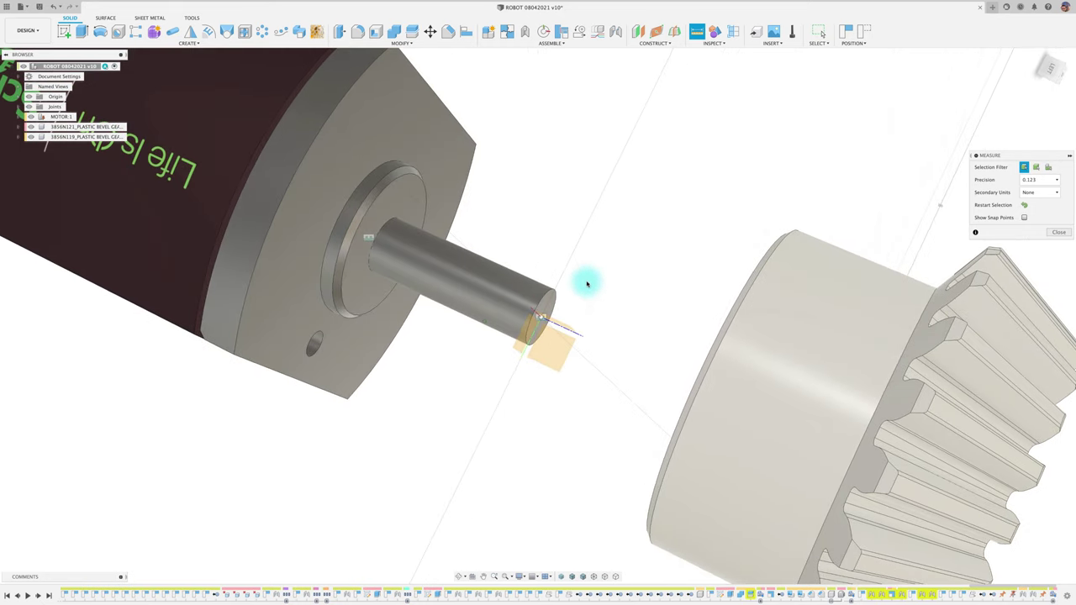
{"action": "left_click", "coordinate": [547, 295]}
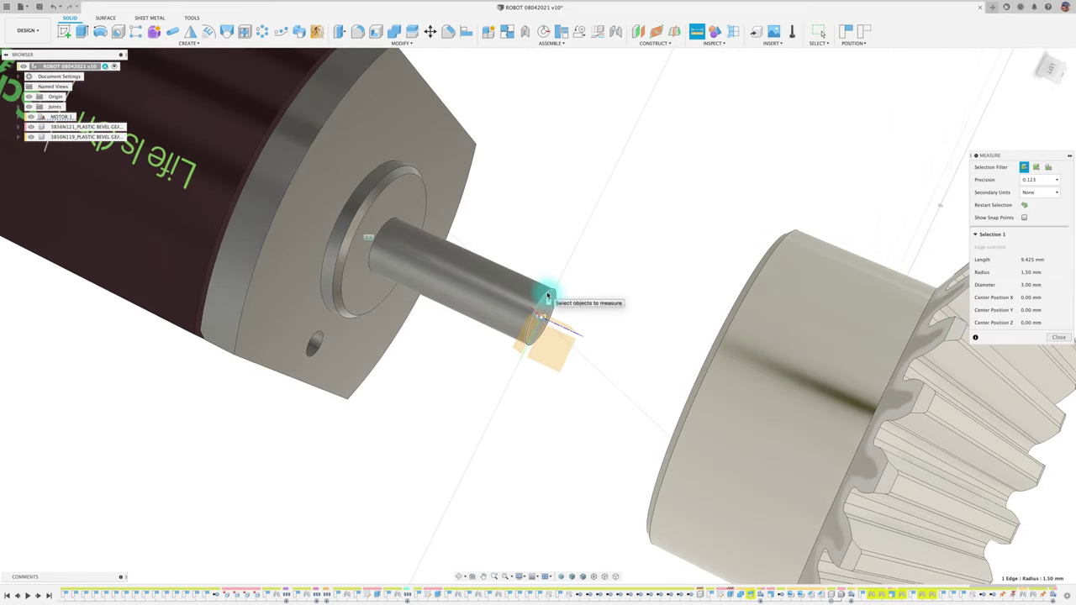
{"action": "left_click_drag", "start_coordinate": [1024, 154], "coordinate": [908, 114]}
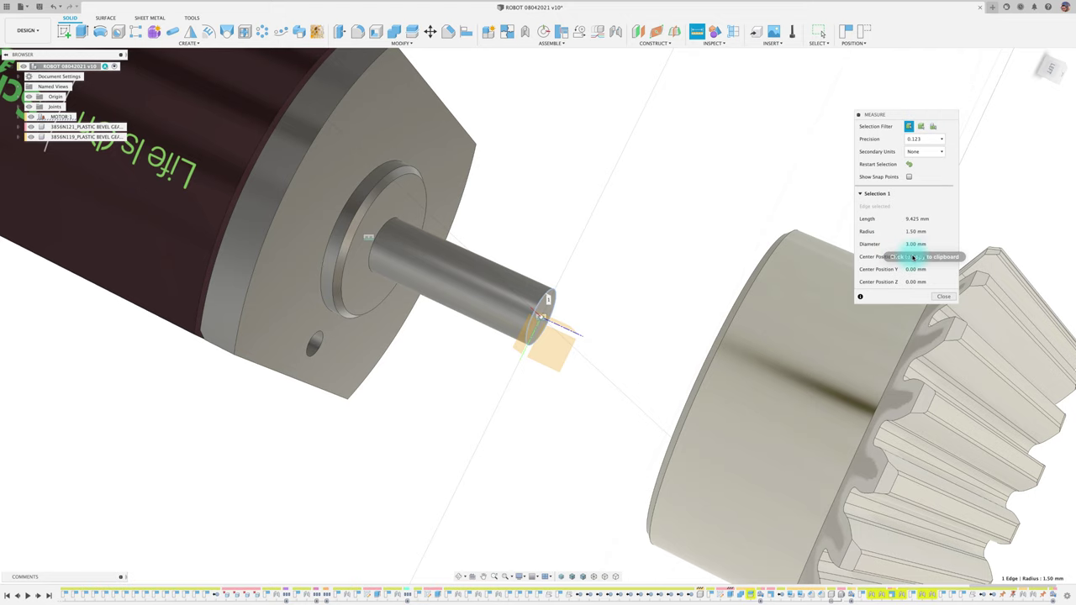
{"action": "left_click", "coordinate": [944, 297]}
Measure the pinion's bore edge: 6.00 mm diameter
{"action": "mouse_move", "coordinate": [799, 272]}
{"action": "middle_mouse_down", "text": "shift"}
{"action": "mouse_move", "coordinate": [613, 226]}
{"action": "mouse_move", "coordinate": [596, 177]}
{"action": "mouse_move", "coordinate": [624, 53]}
{"action": "middle_mouse_up", "text": "shift"}
{"action": "left_click", "coordinate": [697, 32]}
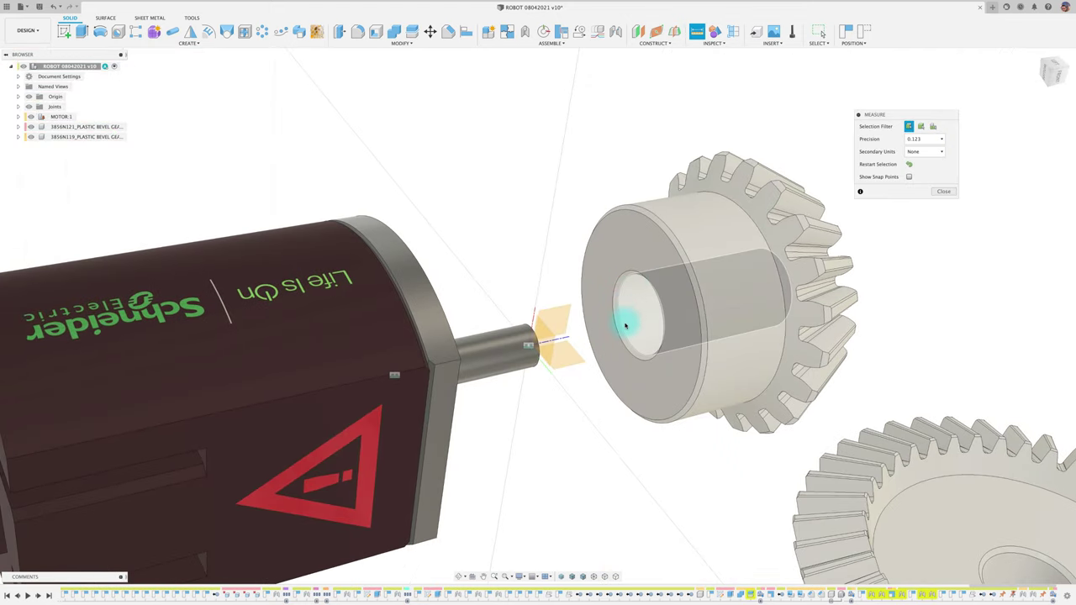
{"action": "left_click", "coordinate": [625, 328]}
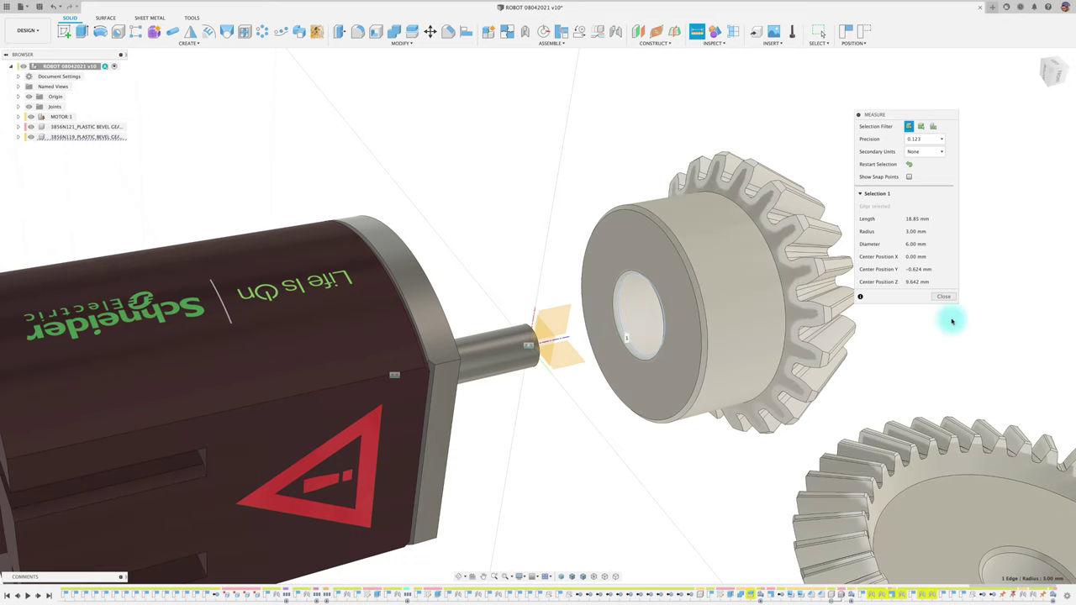
{"action": "left_click", "coordinate": [944, 298]}
{"action": "scroll", "coordinate": [836, 314], "scroll_direction": "down", "scroll_amount": 3}
Scale the pinion and the large bevel gear together by a factor of 0.5
{"action": "scroll", "coordinate": [821, 314], "scroll_direction": "down", "scroll_amount": 3}
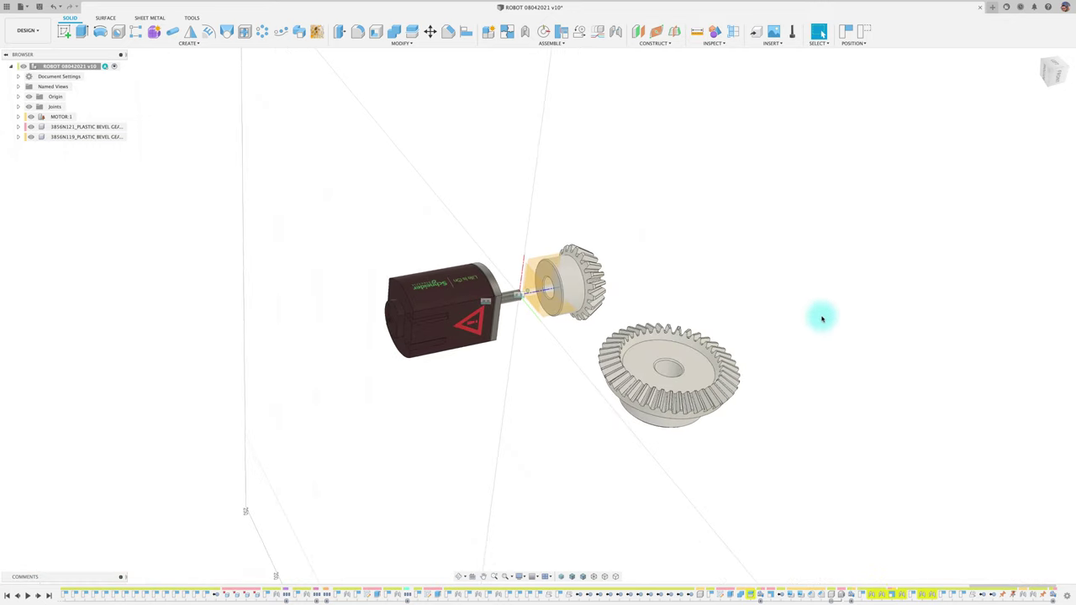
{"action": "mouse_move", "coordinate": [821, 315]}
{"action": "middle_mouse_down", "text": "shift"}
{"action": "mouse_move", "coordinate": [740, 392]}
{"action": "mouse_move", "coordinate": [692, 223]}
{"action": "mouse_move", "coordinate": [576, 289]}
{"action": "middle_mouse_up", "text": "shift"}
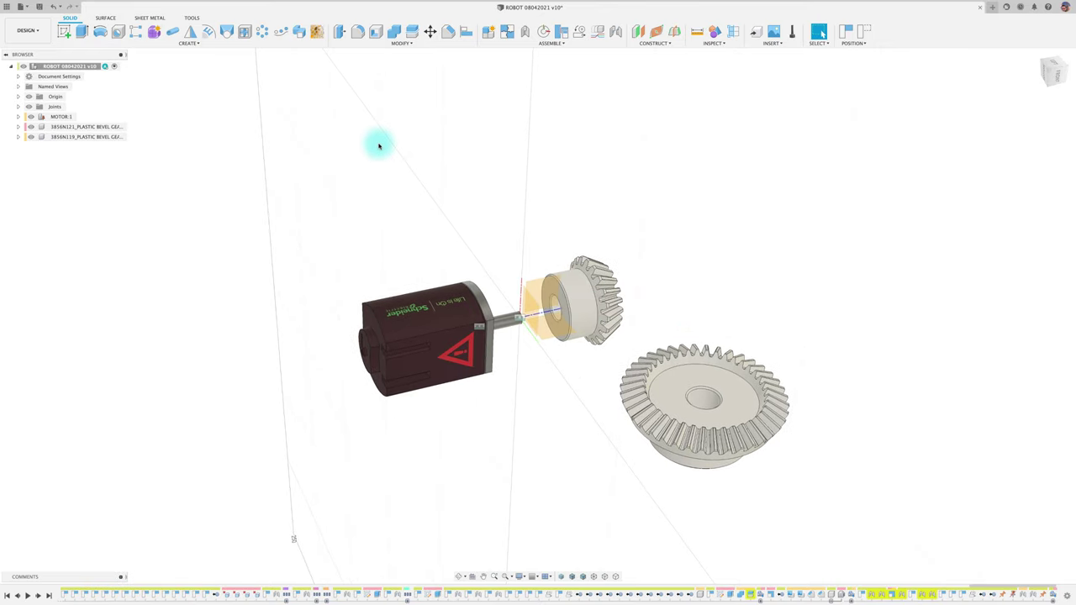
{"action": "left_click", "coordinate": [404, 43]}
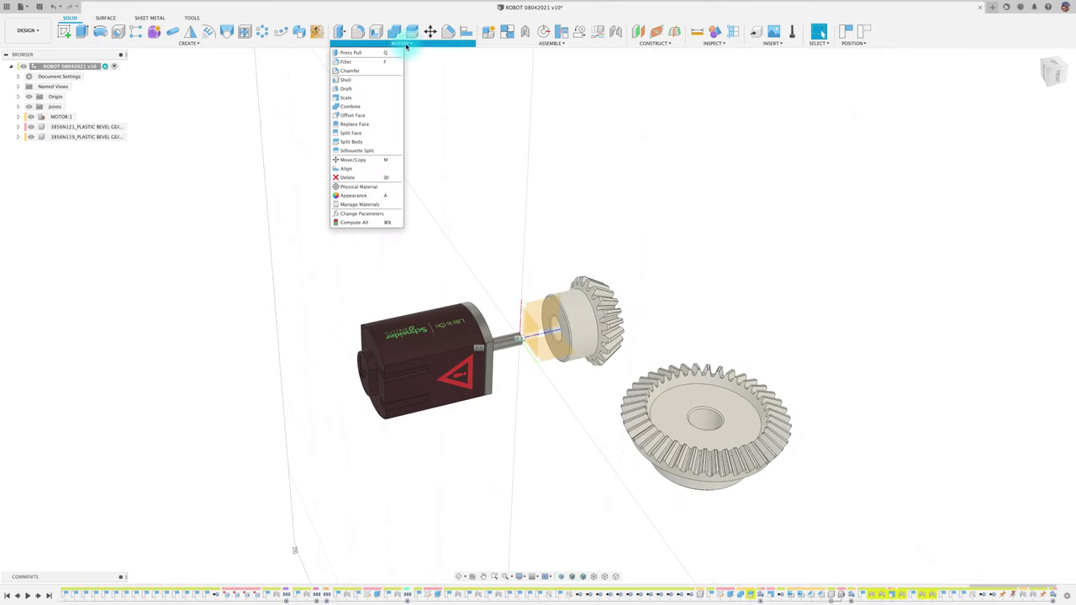
{"action": "left_click", "coordinate": [346, 98]}
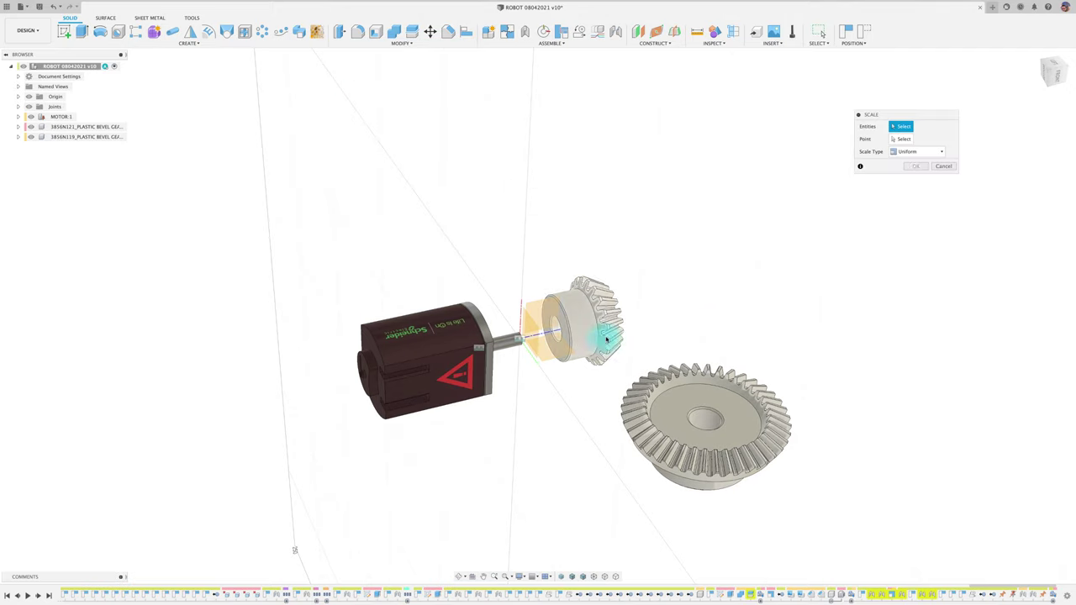
{"action": "left_click", "coordinate": [622, 332]}
{"action": "left_click", "coordinate": [685, 378]}
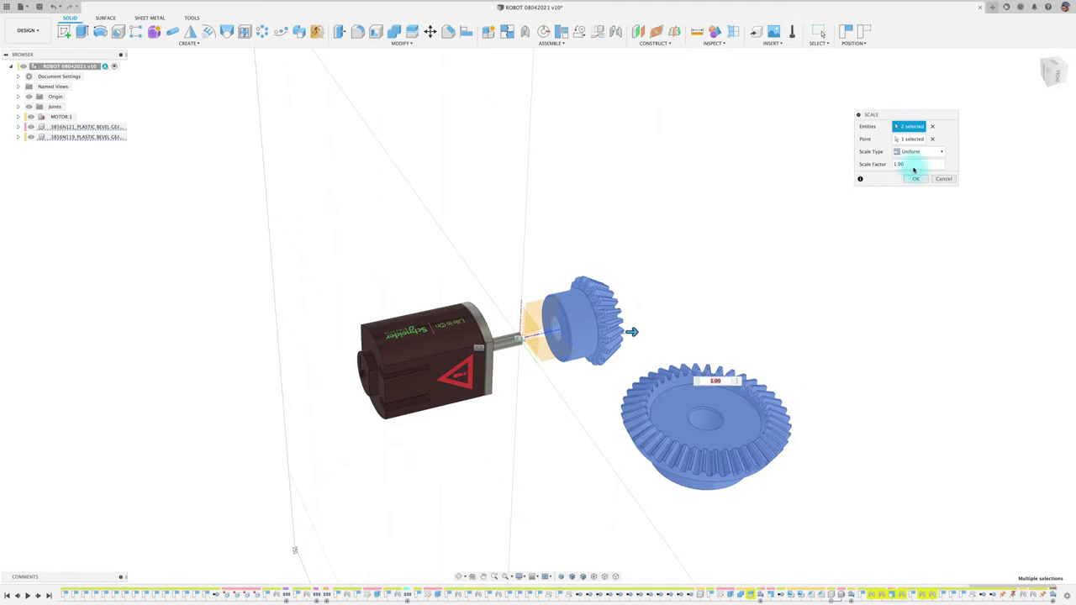
{"action": "left_click_drag", "start_coordinate": [914, 163], "coordinate": [858, 166]}
{"action": "type", "text": "0.5"}
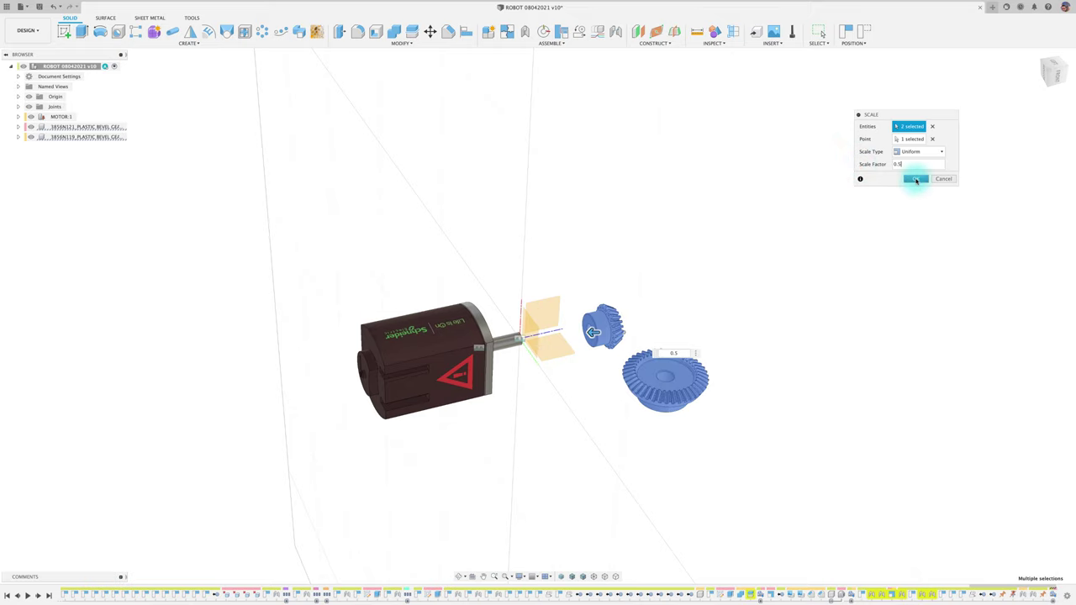
{"action": "key", "text": "Return"}
{"action": "scroll", "coordinate": [685, 409], "scroll_direction": "up", "scroll_amount": 2}
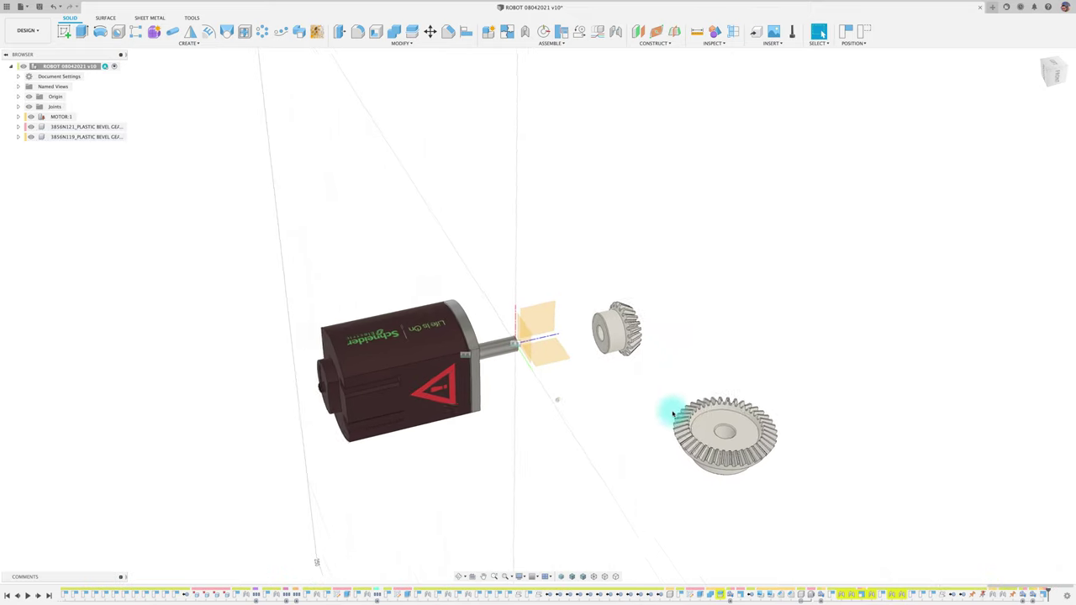
Mount the small bevel gear's centre on the motor shaft end with a Rigid joint
{"action": "mouse_move", "coordinate": [711, 364]}
{"action": "middle_mouse_down", "text": "shift"}
{"action": "mouse_move", "coordinate": [608, 372]}
{"action": "mouse_move", "coordinate": [583, 411]}
{"action": "mouse_move", "coordinate": [659, 430]}
{"action": "mouse_move", "coordinate": [715, 428]}
{"action": "mouse_move", "coordinate": [721, 446]}
{"action": "mouse_move", "coordinate": [705, 454]}
{"action": "middle_mouse_up", "text": "shift"}
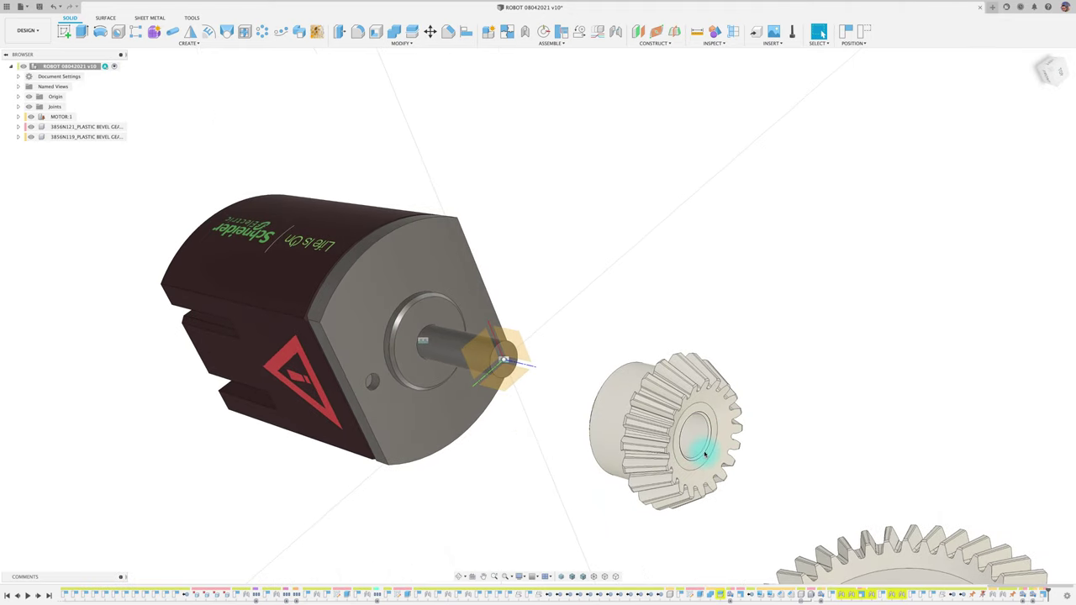
{"action": "middle_click_drag", "start_coordinate": [516, 364], "coordinate": [700, 315], "text": "shift"}
{"action": "key", "text": "j"}
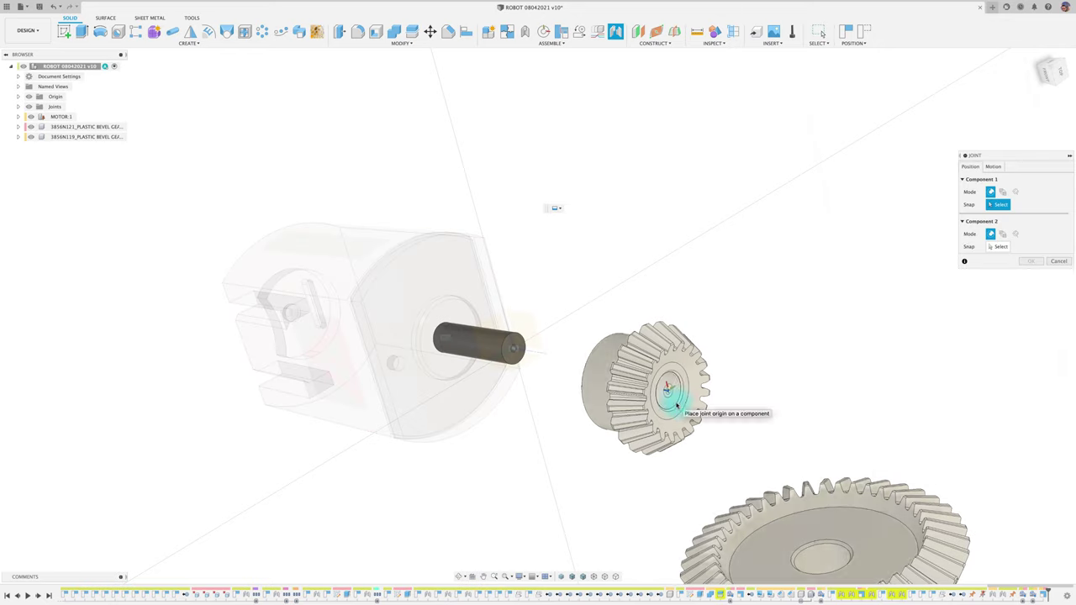
{"action": "left_click", "coordinate": [676, 404]}
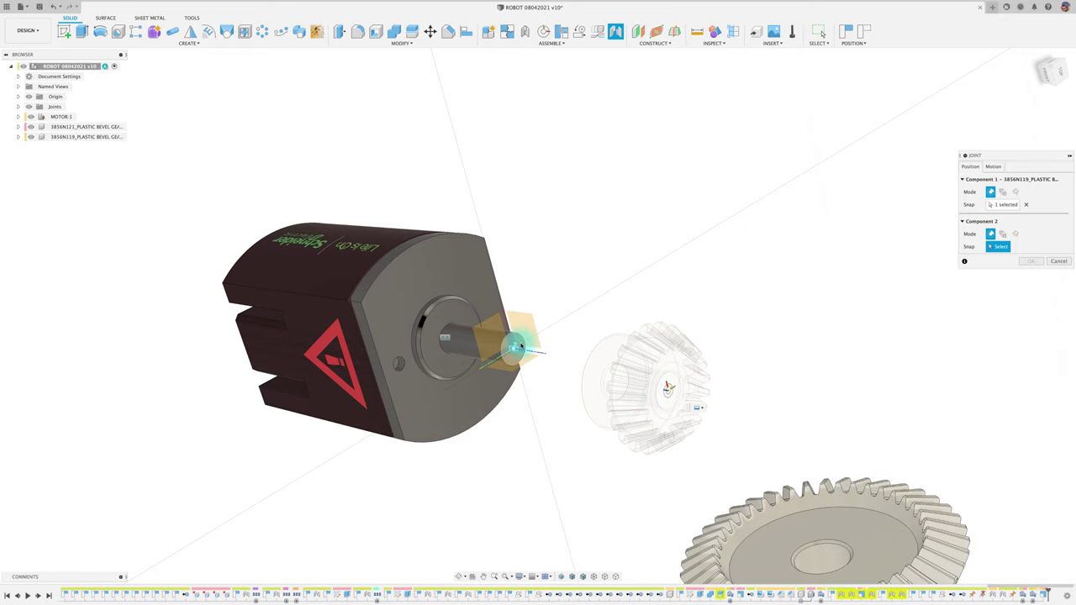
{"action": "left_click", "coordinate": [513, 348]}
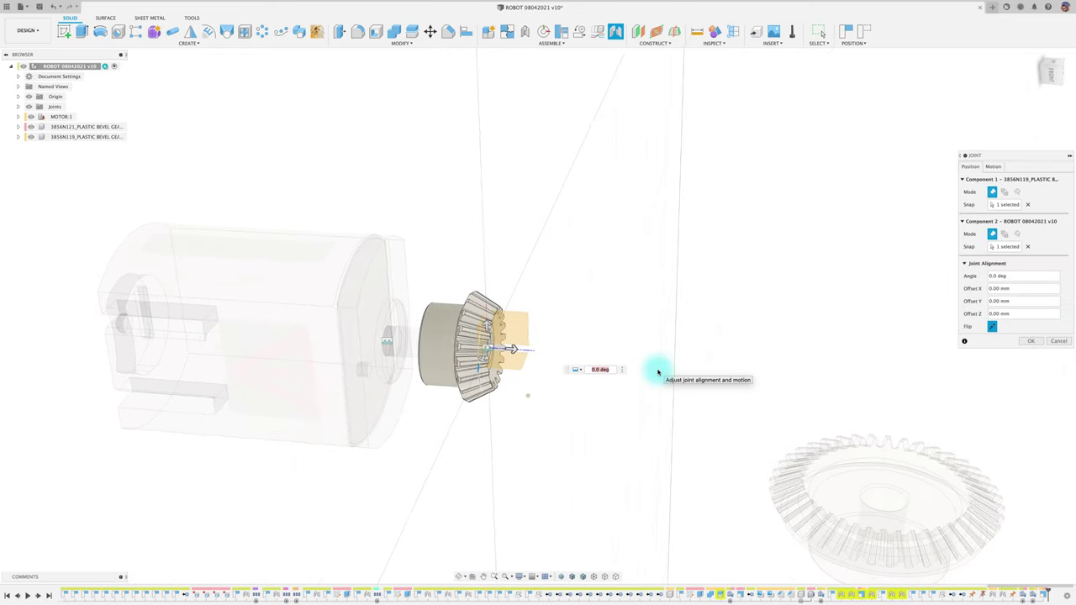
{"action": "left_click", "coordinate": [993, 166]}
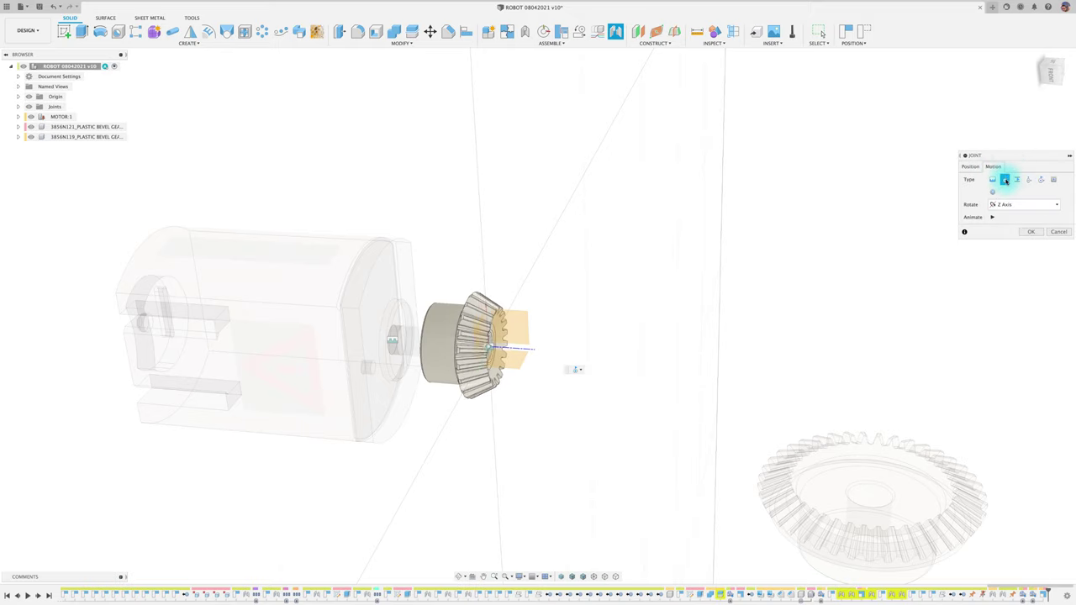
{"action": "left_click", "coordinate": [1029, 233]}
{"action": "scroll", "coordinate": [691, 338], "scroll_direction": "down", "scroll_amount": 5}
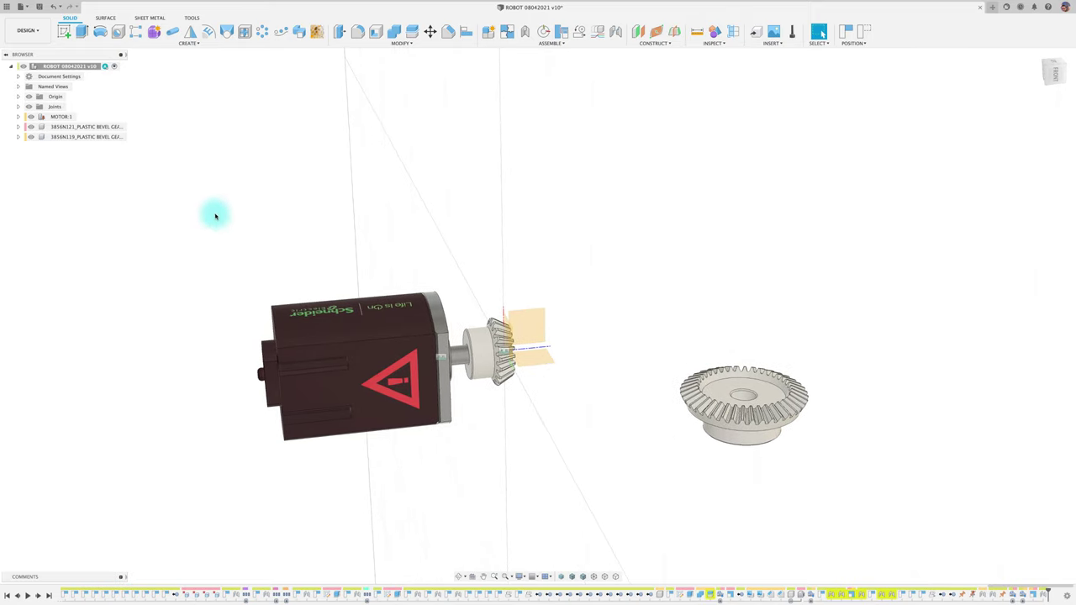
Hide MOTOR:1 and start a new sketch on the small gear's face
{"action": "left_click", "coordinate": [32, 118]}
{"action": "left_click", "coordinate": [29, 117]}
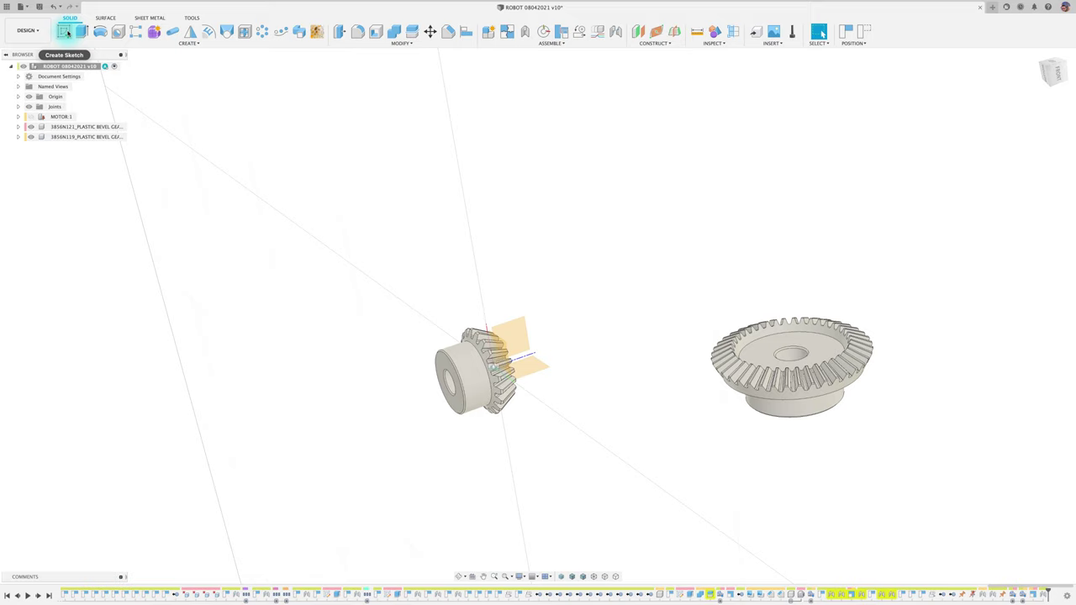
{"action": "left_click", "coordinate": [67, 32]}
{"action": "left_click", "coordinate": [451, 403]}
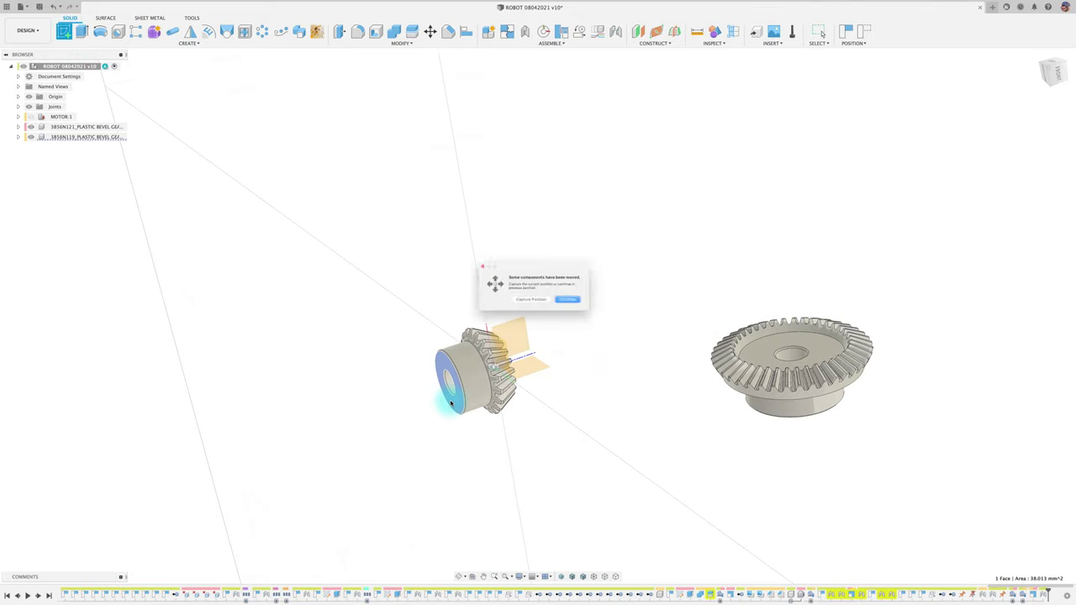
{"action": "left_click", "coordinate": [531, 309]}
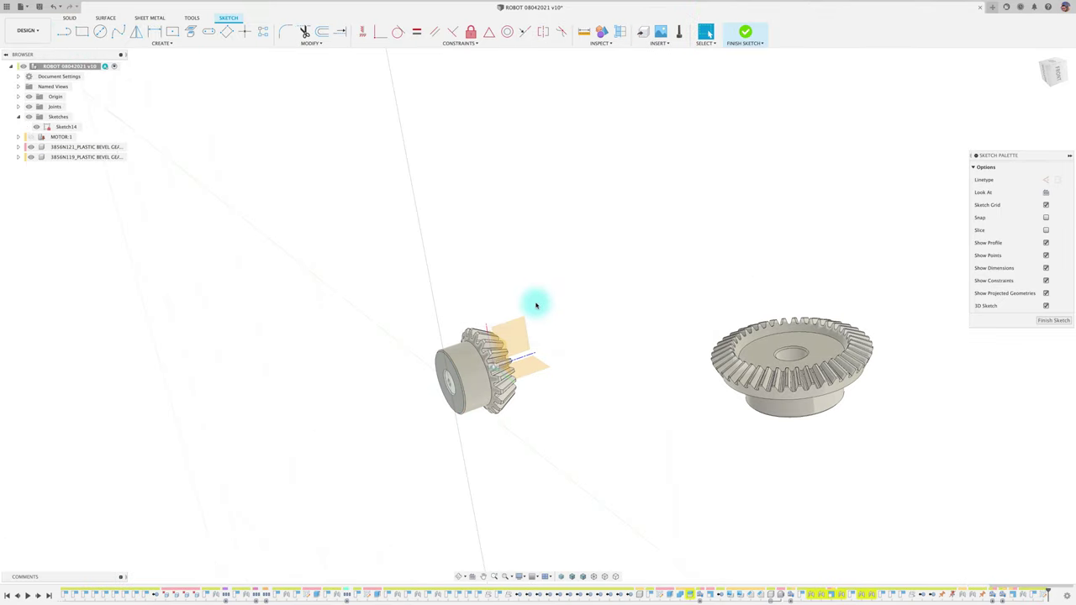
Draw two perpendicular lines from the small gear's centre, one outward and one downward
{"action": "left_click", "coordinate": [454, 389]}
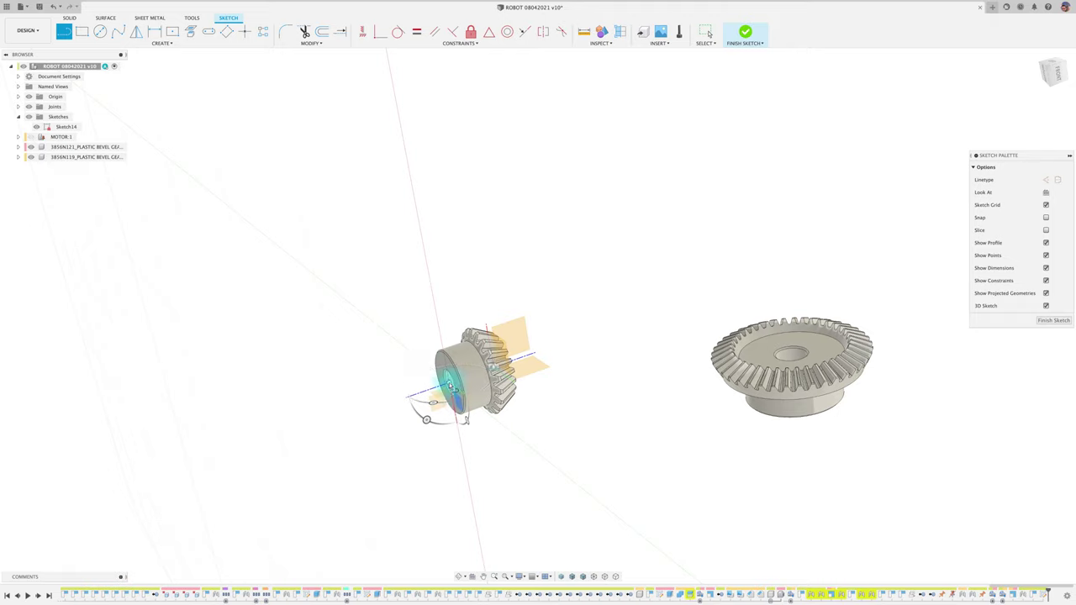
{"action": "left_click", "coordinate": [655, 314]}
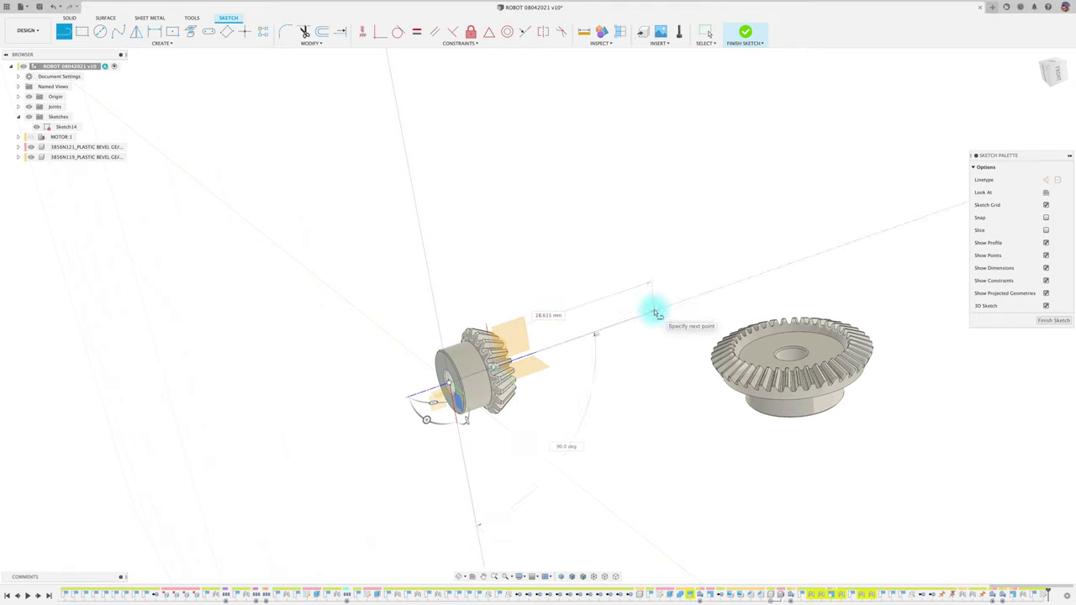
{"action": "left_click", "coordinate": [654, 314]}
{"action": "left_click", "coordinate": [676, 462]}
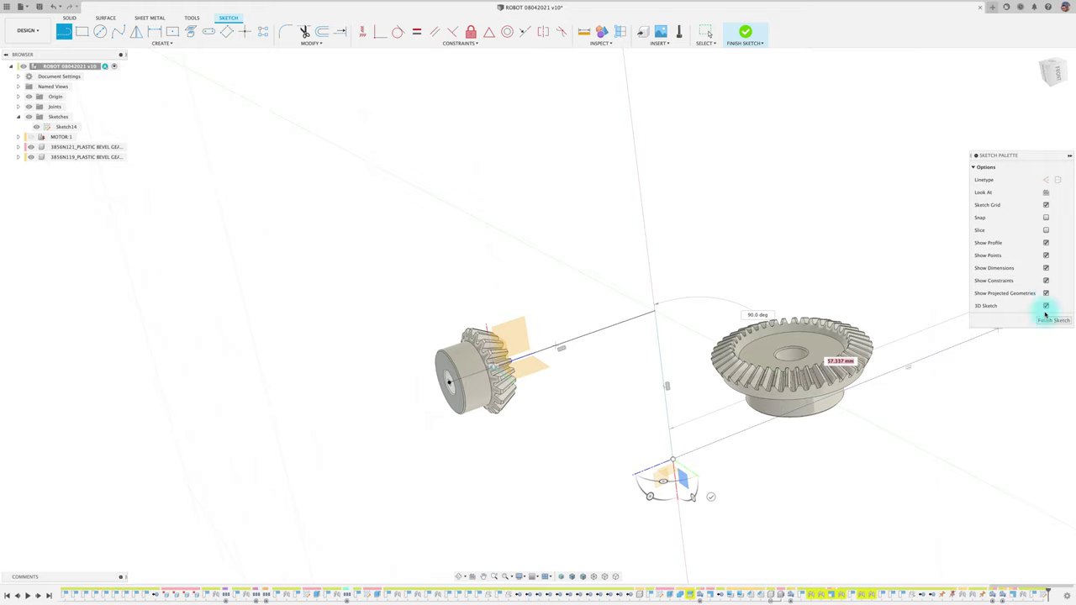
Convert both sketch lines into construction lines
{"action": "key", "text": "Escape"}
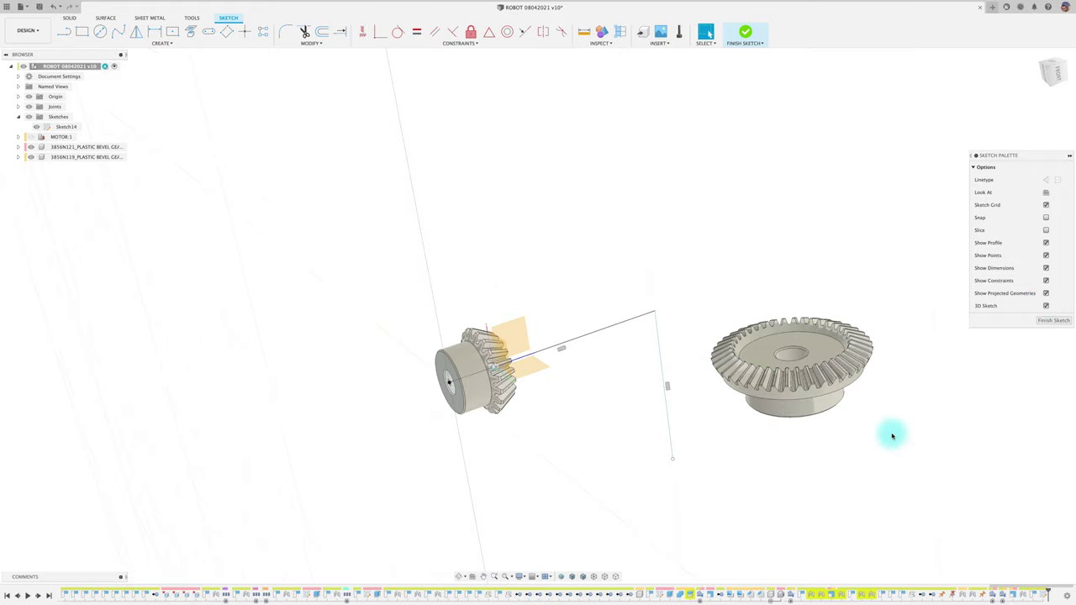
{"action": "left_click_drag", "start_coordinate": [663, 326], "coordinate": [624, 284]}
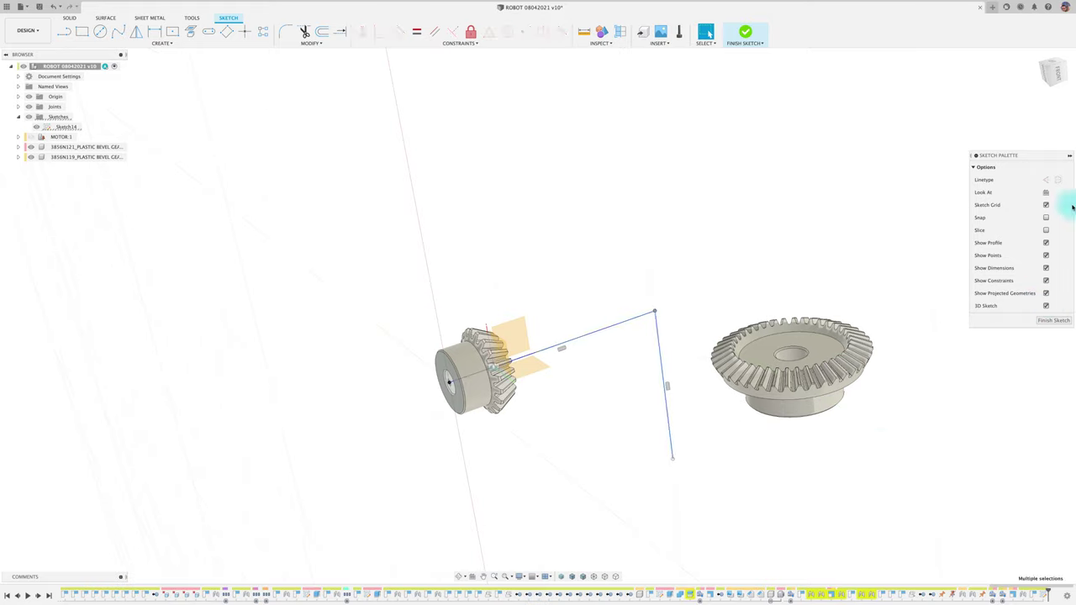
{"action": "left_click", "coordinate": [1045, 180]}
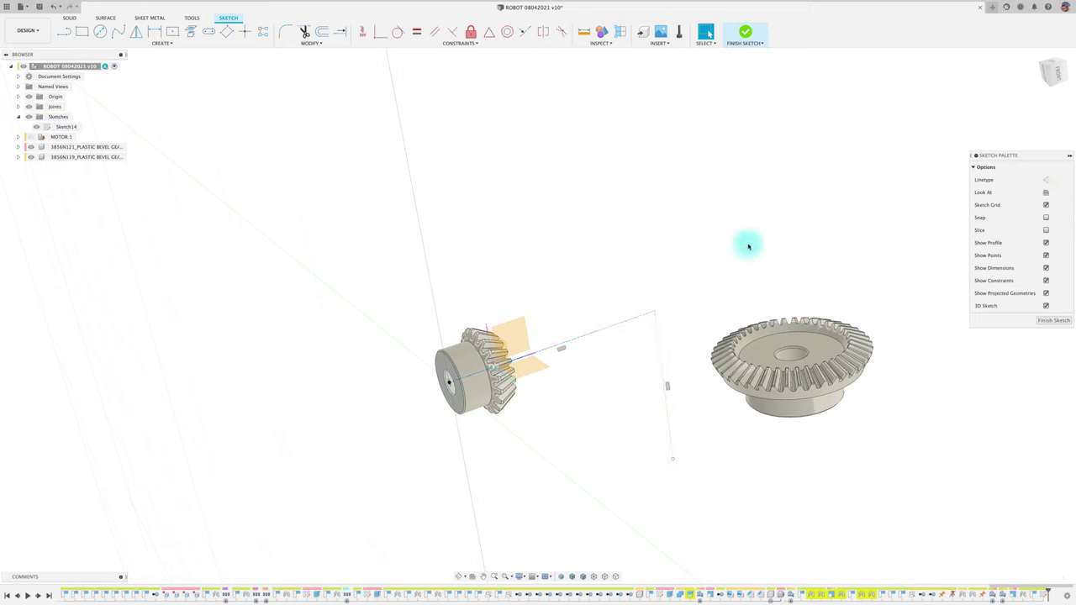
Dimension the construction lines 14 and 11 mm and finish the sketch
{"action": "left_click", "coordinate": [622, 336]}
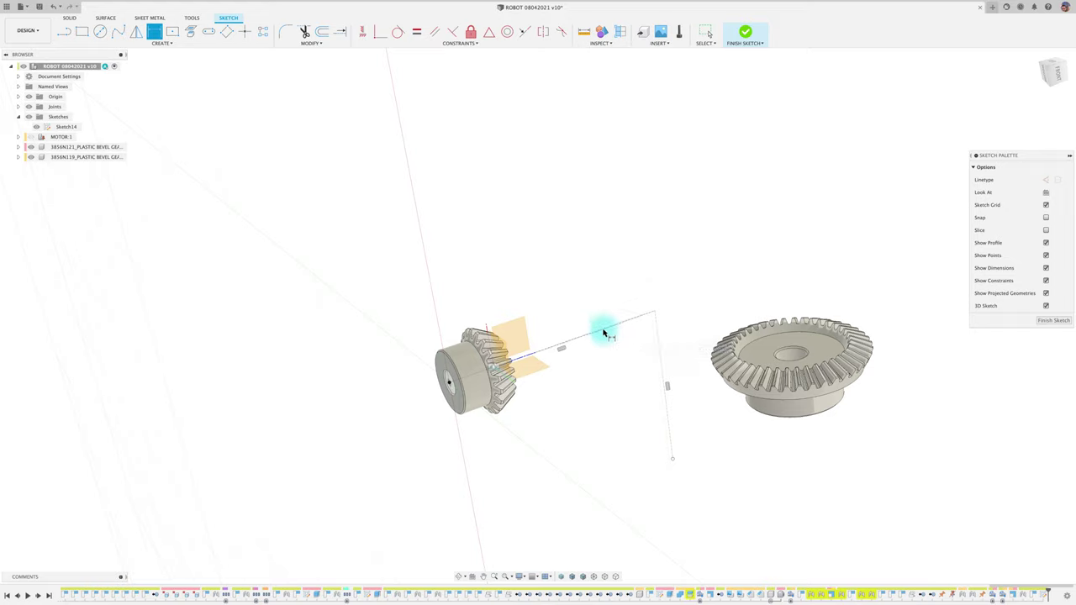
{"action": "left_click", "coordinate": [568, 286]}
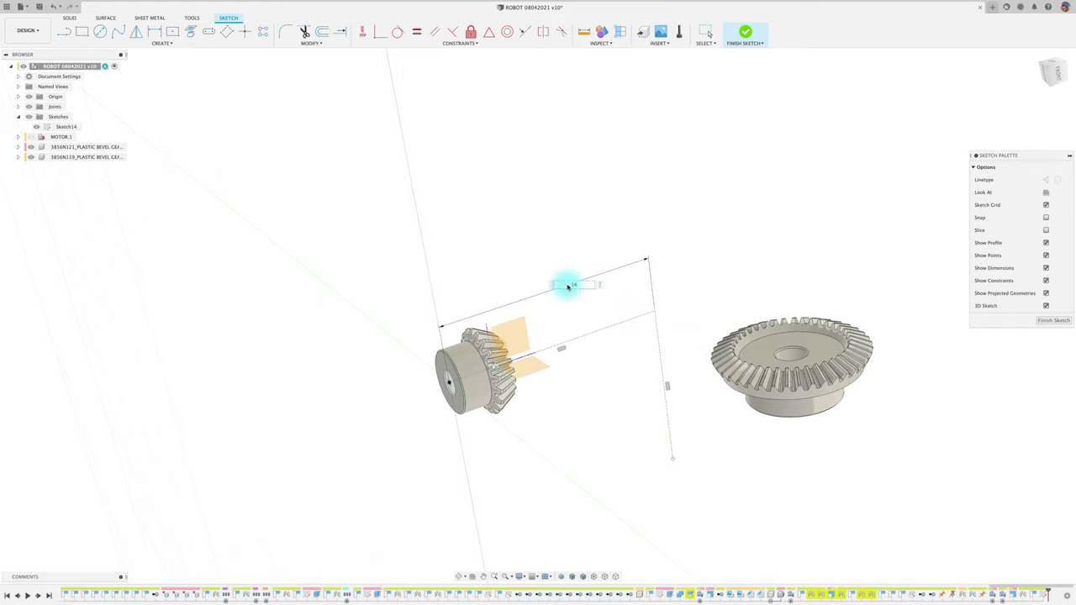
{"action": "key", "text": "Return"}
{"action": "type", "text": "11"}
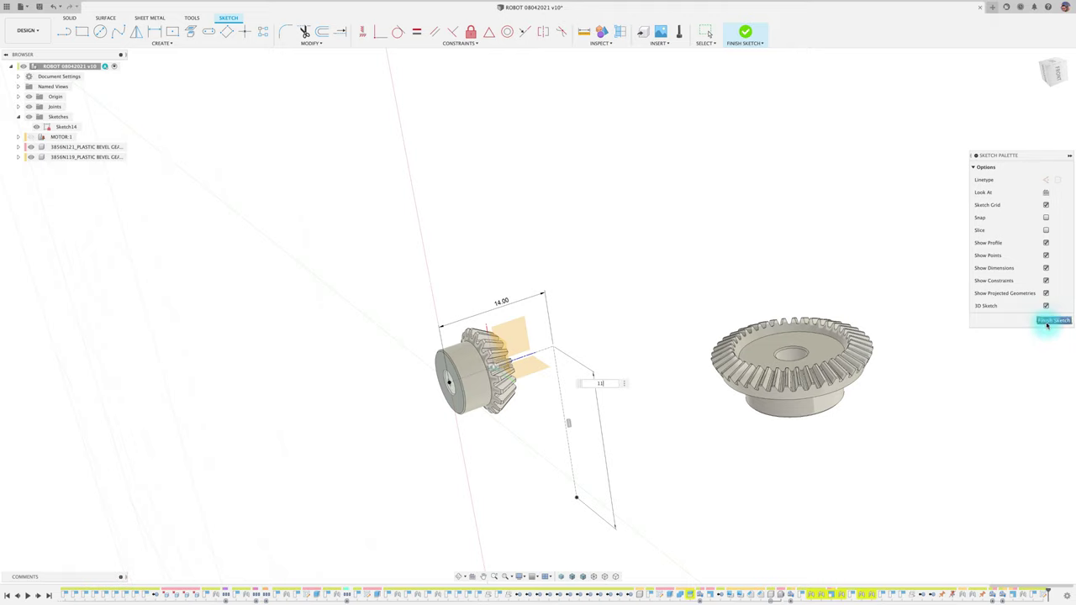
{"action": "key", "text": "Return"}
{"action": "key", "text": "d"}
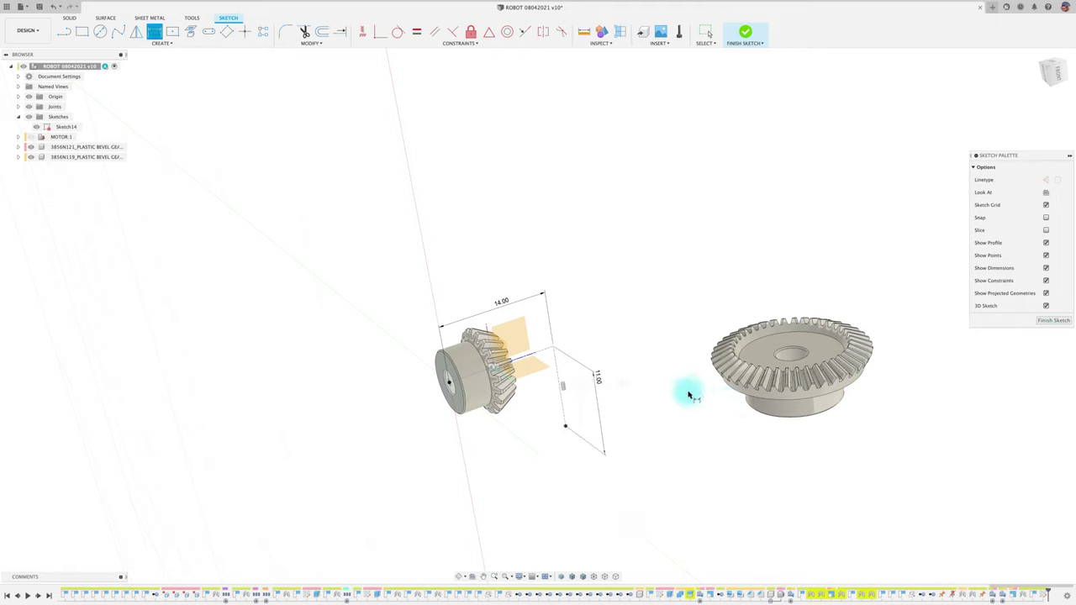
{"action": "left_click", "coordinate": [1054, 320]}
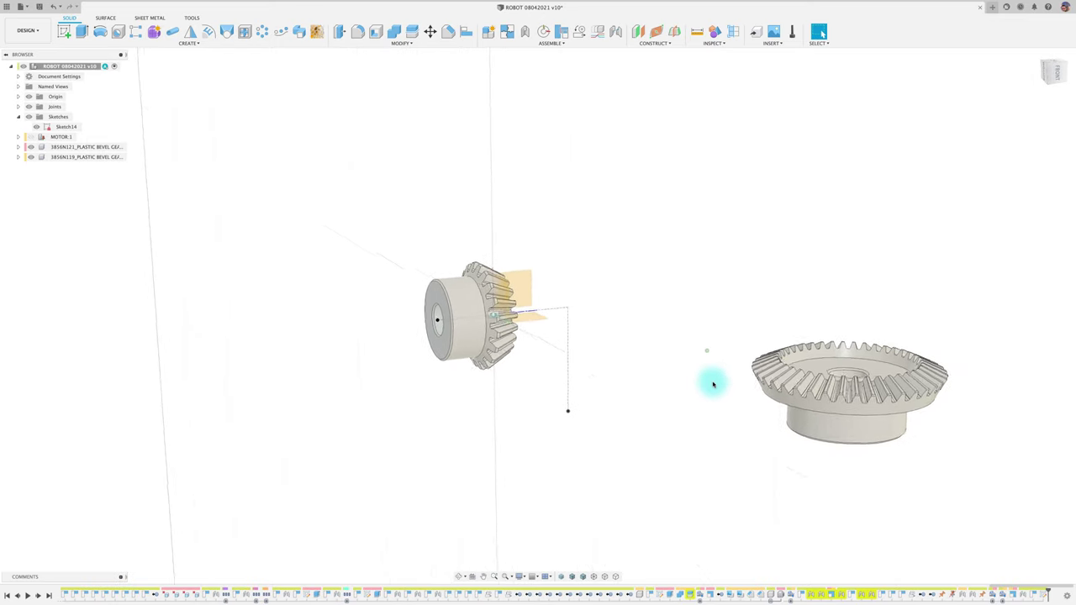
Joint the large gear's hole to the sketch line endpoint at -90 deg and test the mesh
{"action": "key", "text": "j"}
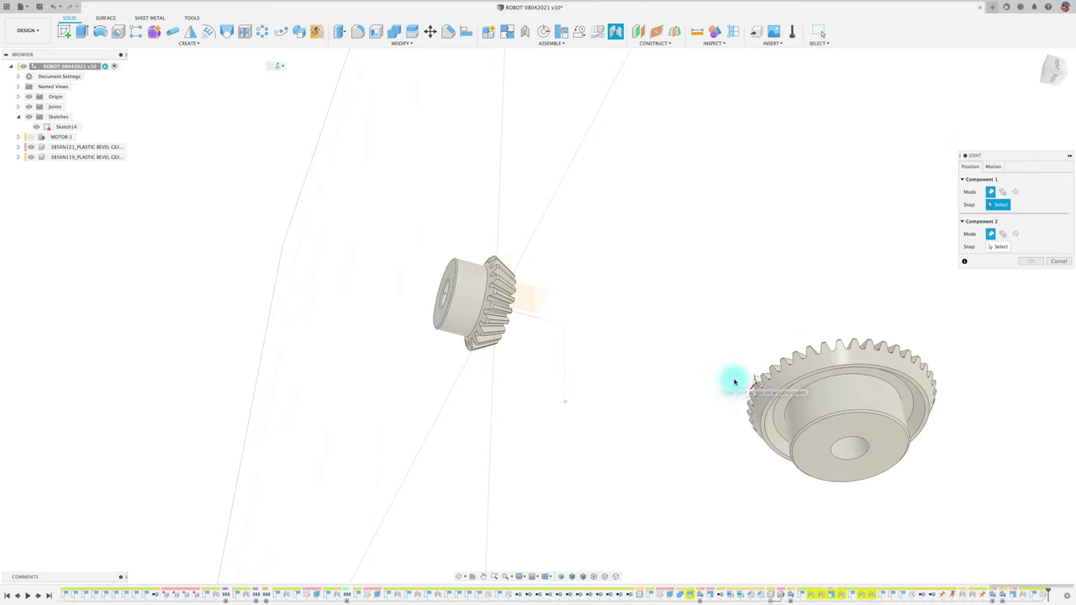
{"action": "left_click", "coordinate": [848, 462]}
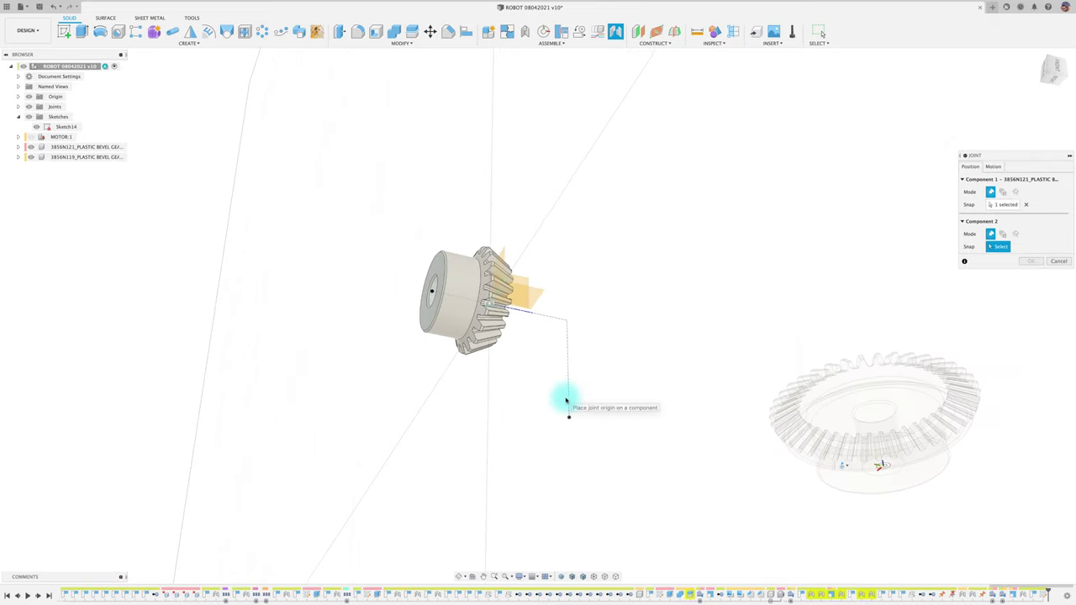
{"action": "left_click", "coordinate": [570, 415]}
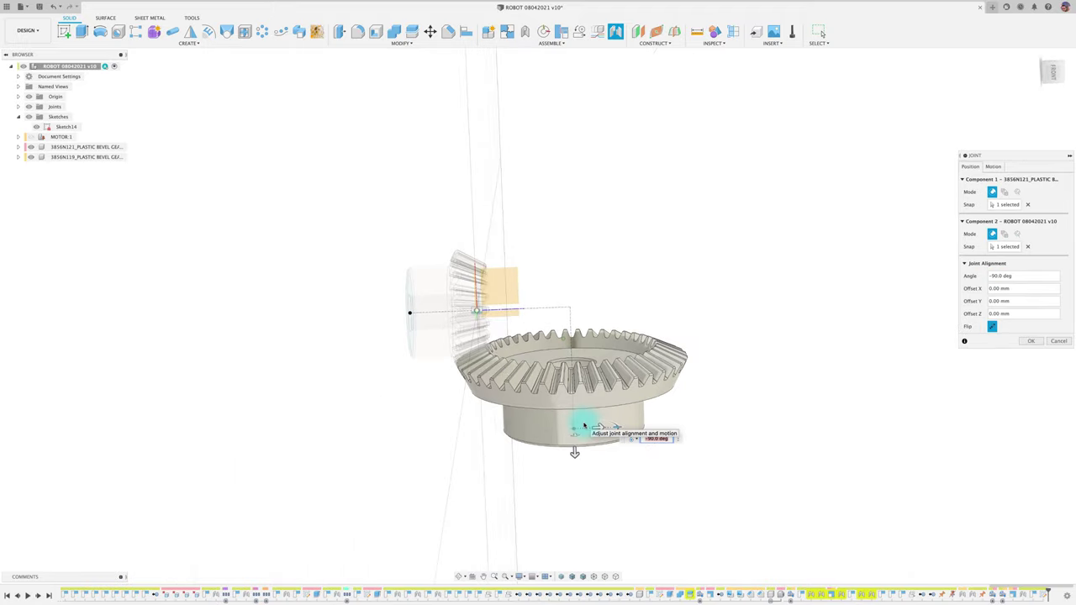
{"action": "left_click", "coordinate": [1030, 340]}
{"action": "mouse_move", "coordinate": [266, 213]}
{"action": "middle_mouse_down", "text": "shift"}
{"action": "mouse_move", "coordinate": [392, 255]}
{"action": "mouse_move", "coordinate": [670, 286]}
{"action": "mouse_move", "coordinate": [528, 271]}
{"action": "middle_mouse_up", "text": "shift"}
{"action": "left_click_drag", "start_coordinate": [519, 272], "coordinate": [520, 264]}
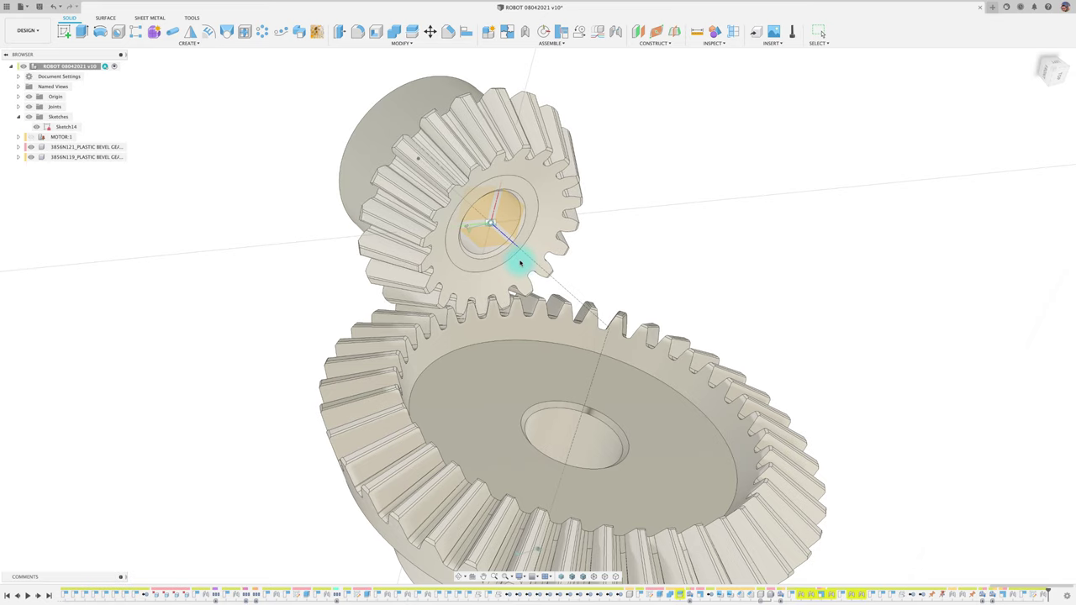
{"action": "key", "text": "F5"}
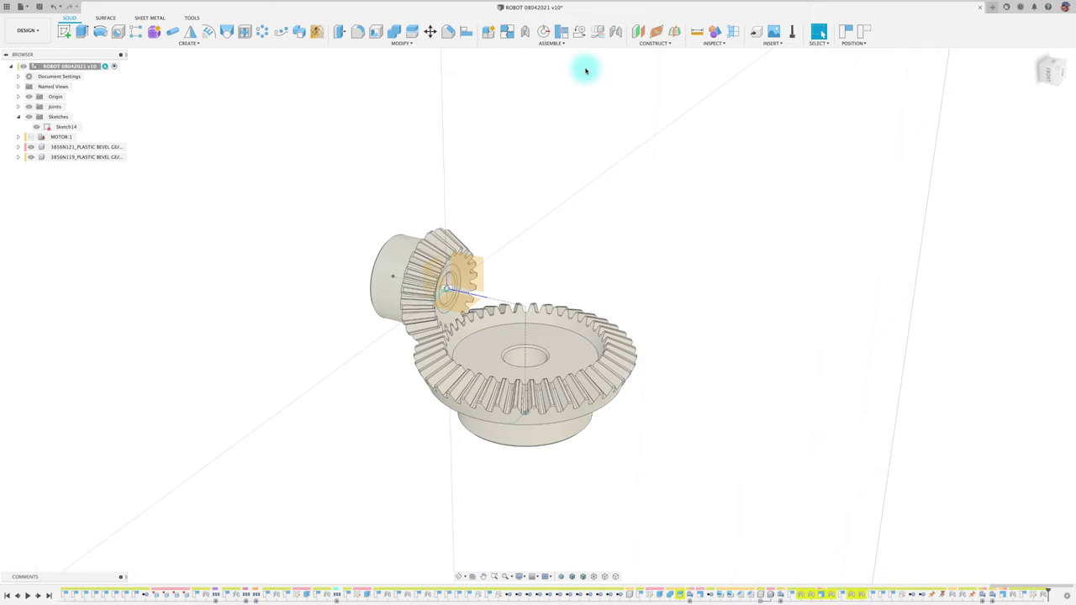
Link Rev111 at 360 deg to Rev112 at 360*20/40 deg with a motion link
{"action": "left_click", "coordinate": [580, 36]}
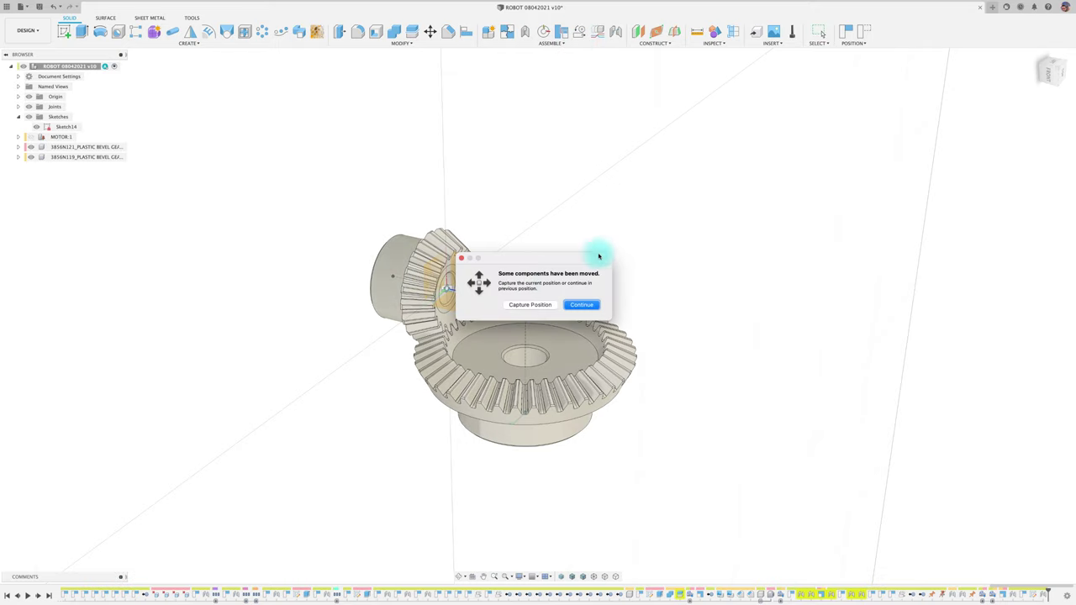
{"action": "left_click", "coordinate": [544, 306]}
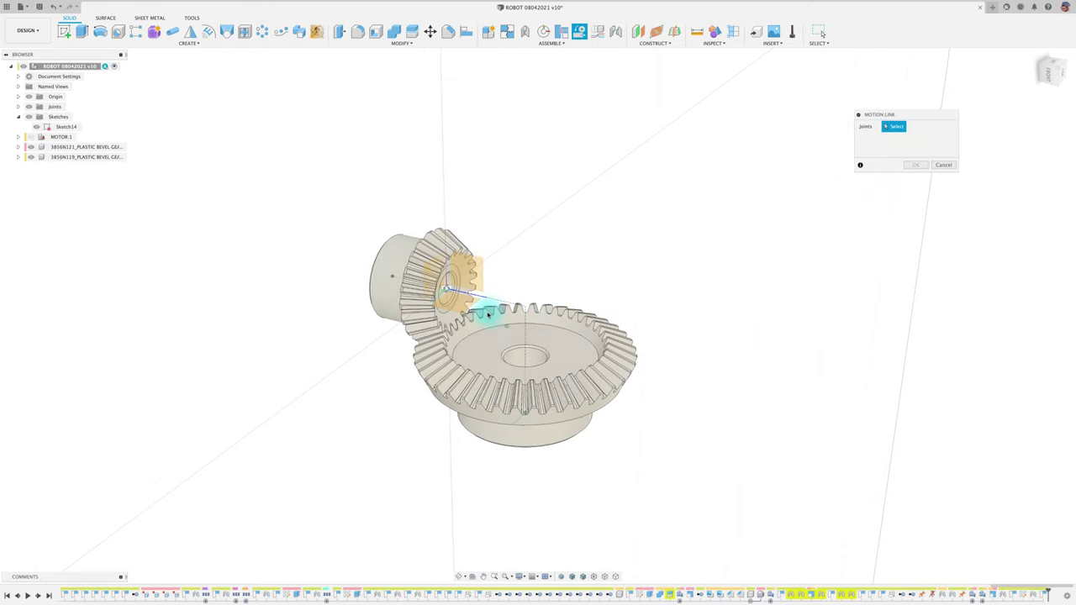
{"action": "left_click", "coordinate": [386, 286]}
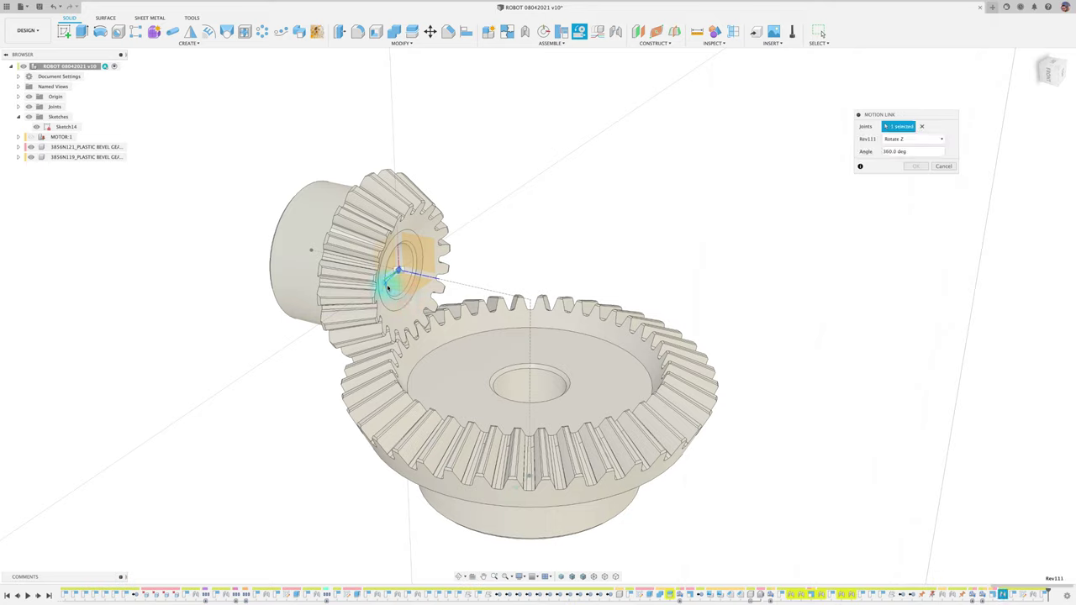
{"action": "left_click", "coordinate": [515, 490]}
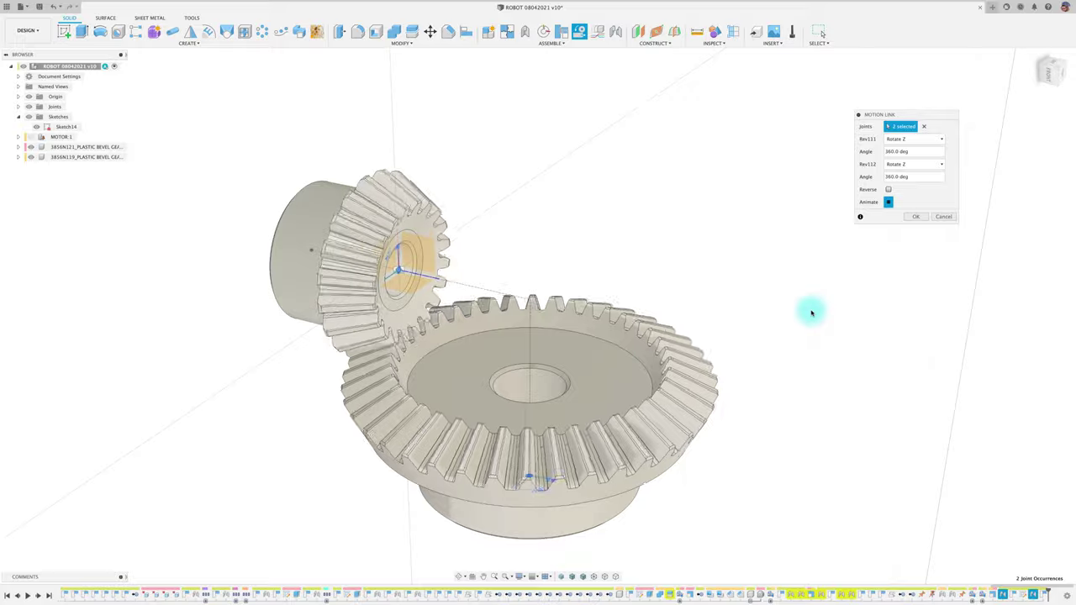
{"action": "left_click_drag", "start_coordinate": [915, 177], "coordinate": [846, 179]}
{"action": "type", "text": "360*20/40"}
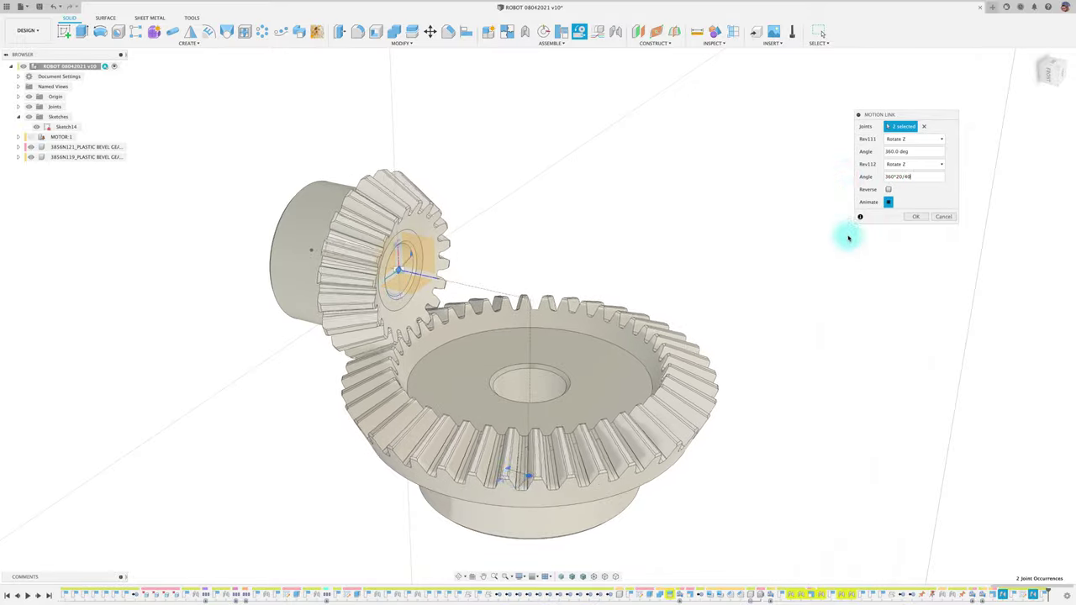
{"action": "left_click", "coordinate": [918, 216]}
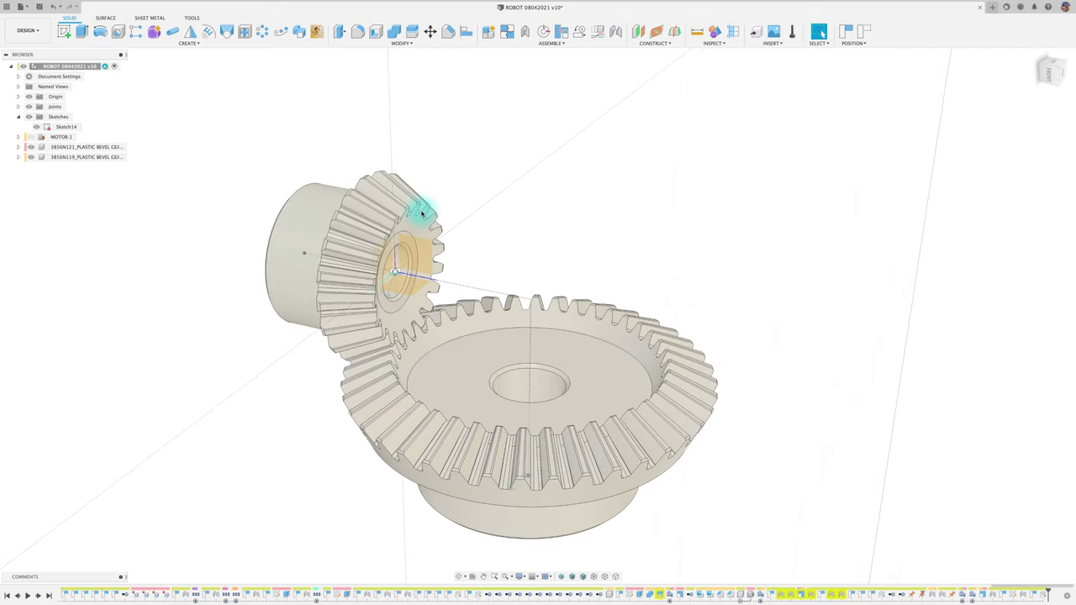
Measure the line between the gears as 14.00 mm, then begin a new sketch
{"action": "mouse_move", "coordinate": [424, 238]}
{"action": "middle_mouse_down", "text": "shift"}
{"action": "mouse_move", "coordinate": [422, 215]}
{"action": "mouse_move", "coordinate": [636, 280]}
{"action": "middle_mouse_up", "text": "shift"}
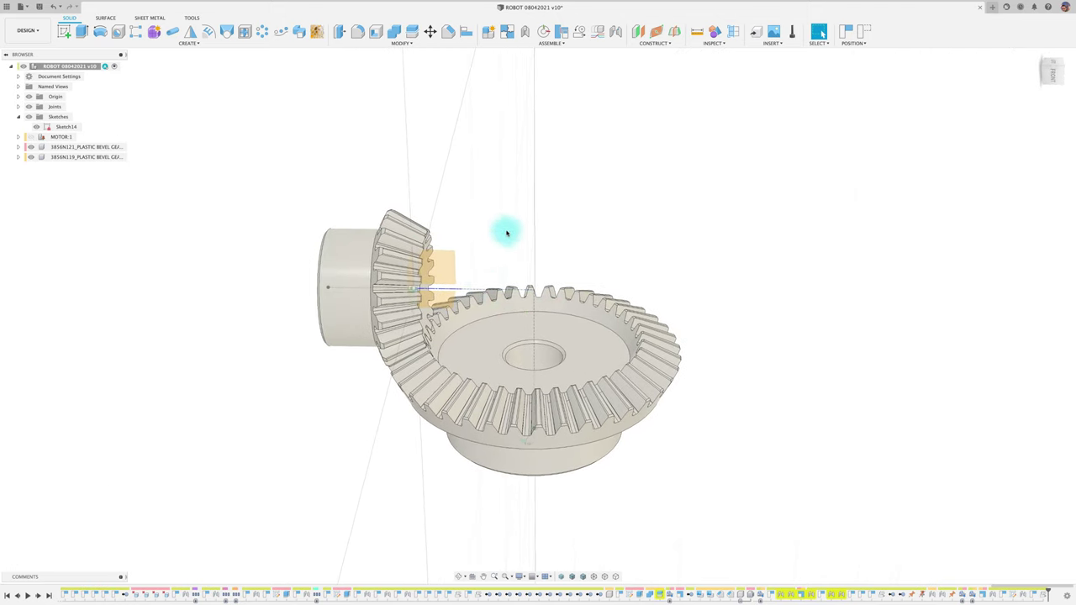
{"action": "left_click", "coordinate": [697, 32]}
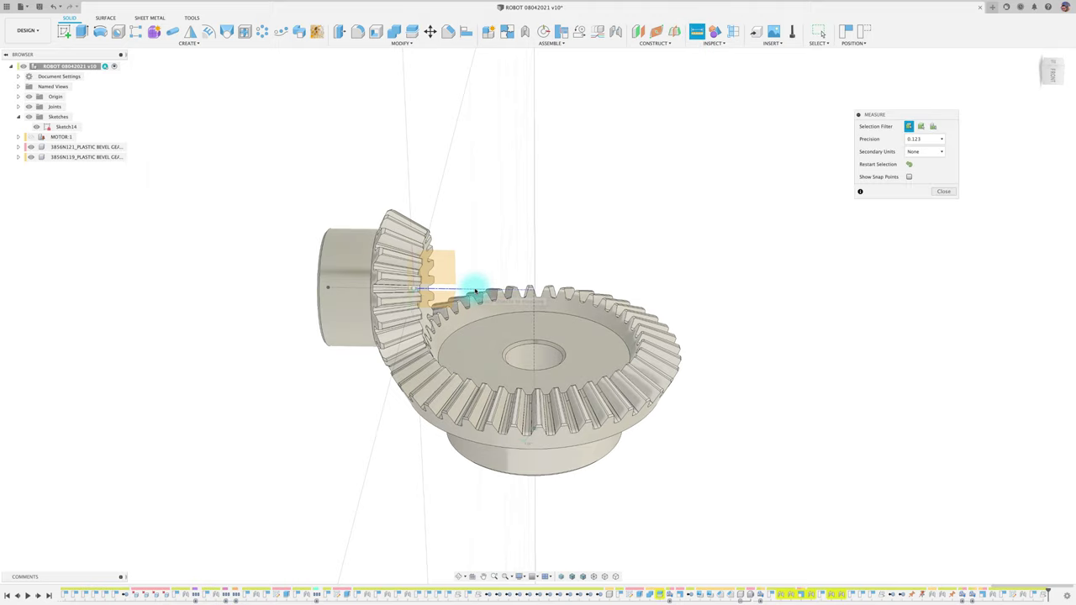
{"action": "left_click", "coordinate": [475, 292]}
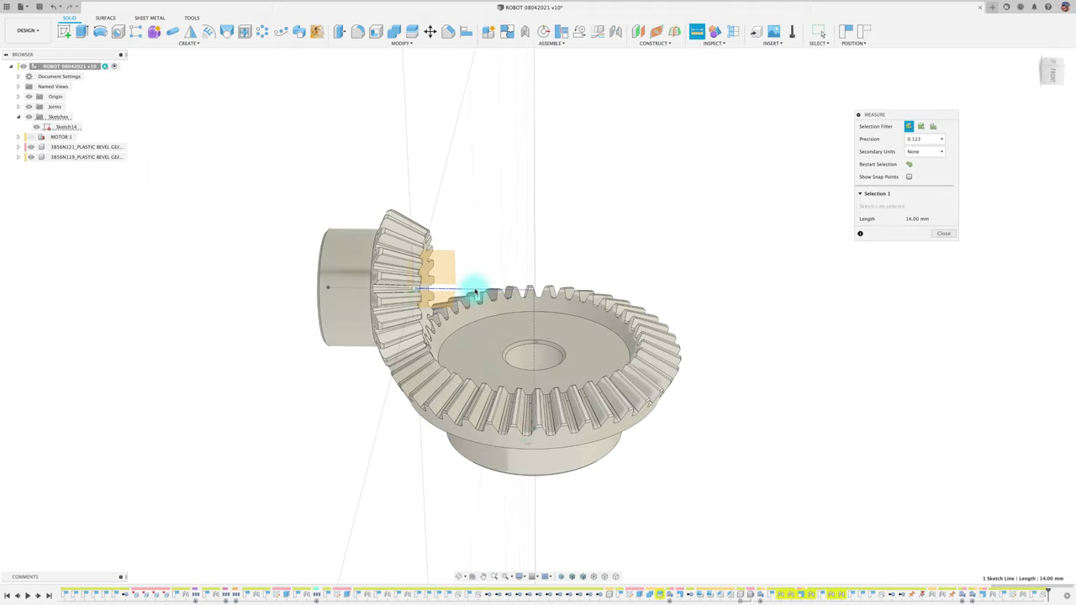
{"action": "left_click", "coordinate": [943, 233]}
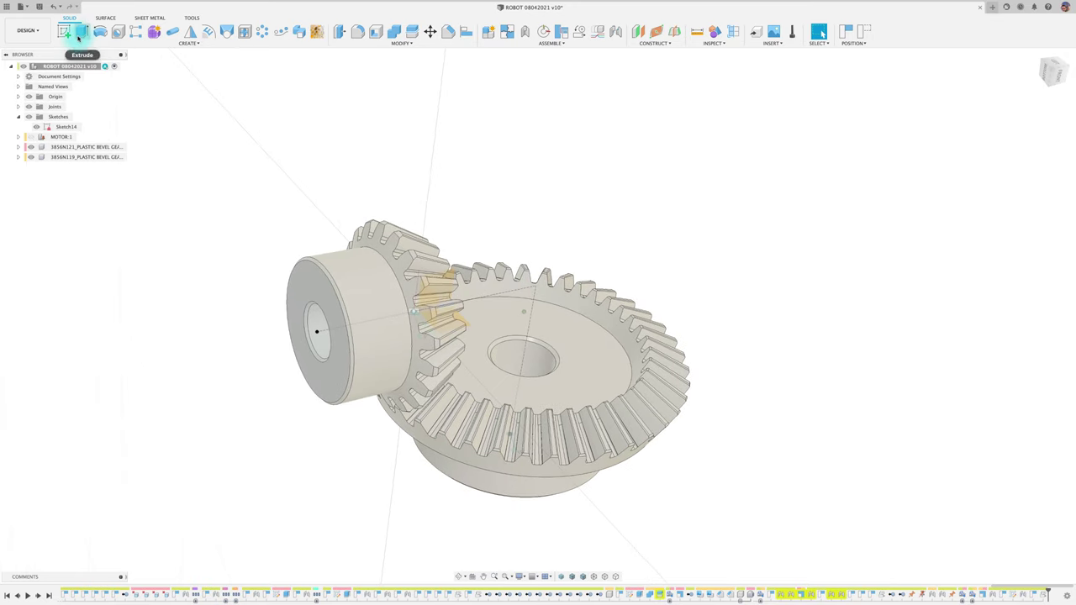
{"action": "left_click", "coordinate": [65, 32]}
{"action": "left_click", "coordinate": [550, 305]}
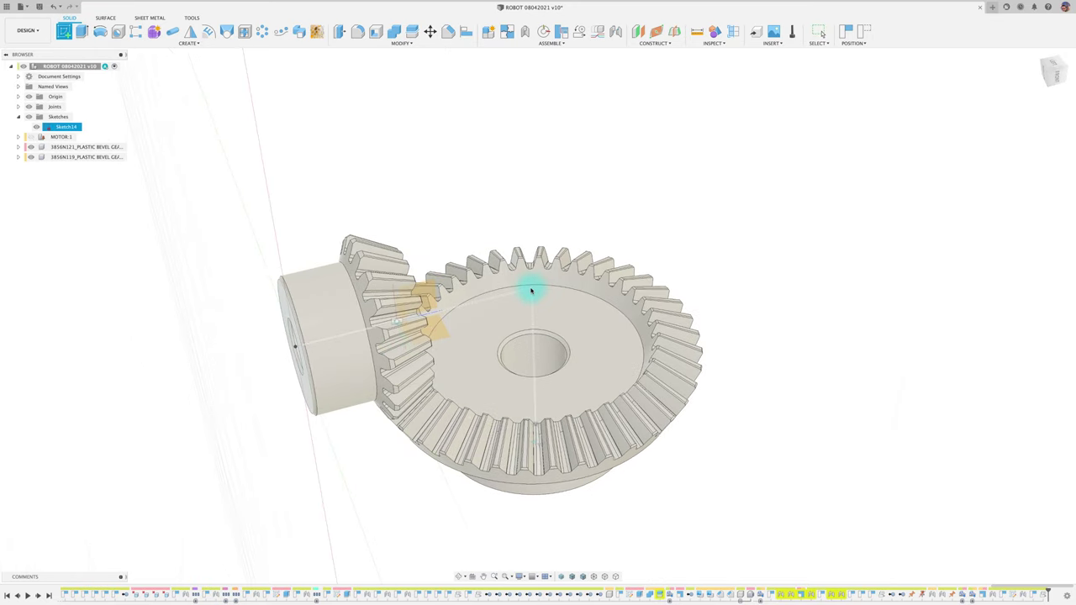
Draw a line from the crown gear's top point out beyond the gear
{"action": "left_click", "coordinate": [536, 308]}
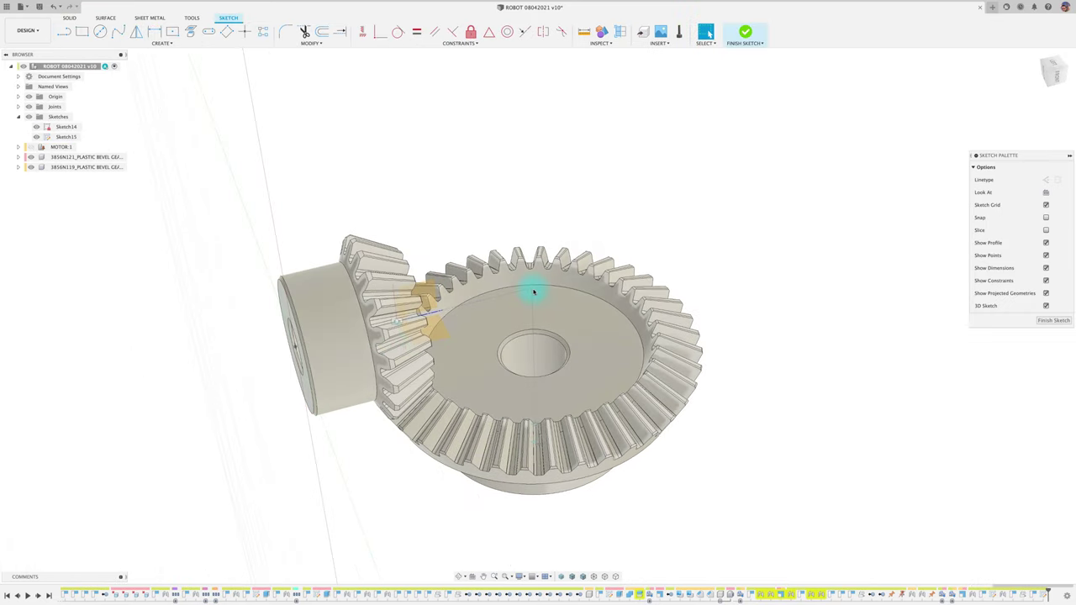
{"action": "key", "text": "l"}
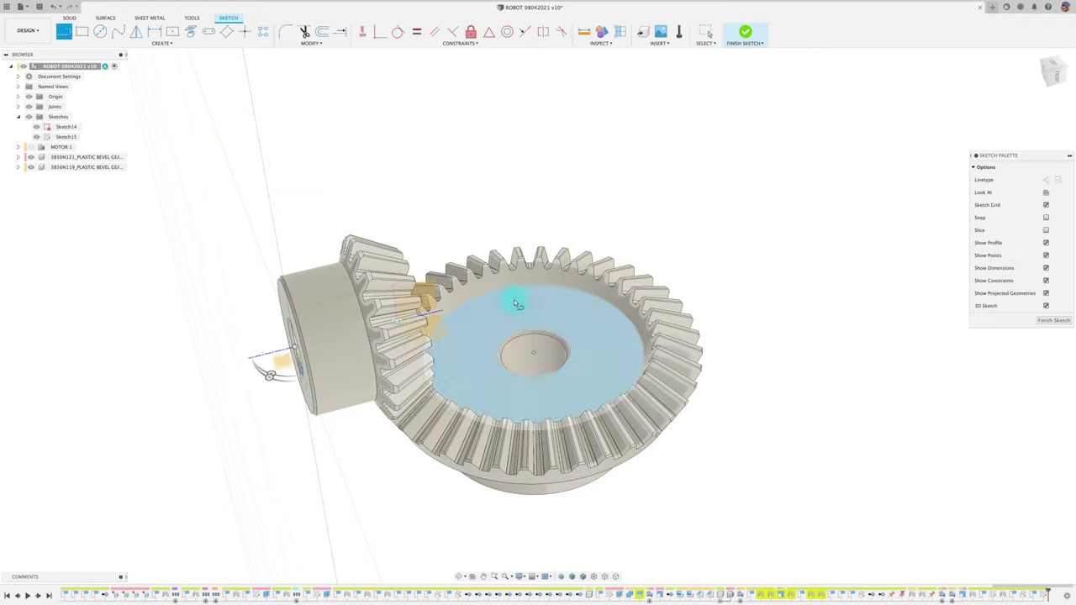
{"action": "left_click", "coordinate": [427, 310]}
{"action": "left_click", "coordinate": [532, 292]}
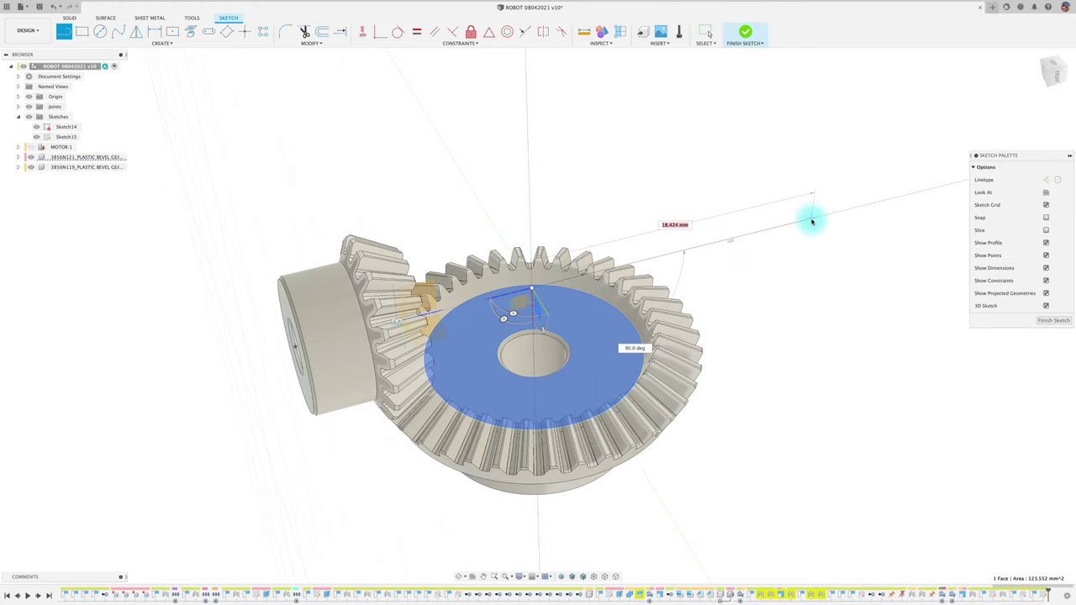
{"action": "left_click", "coordinate": [813, 222]}
{"action": "key", "text": "Escape"}
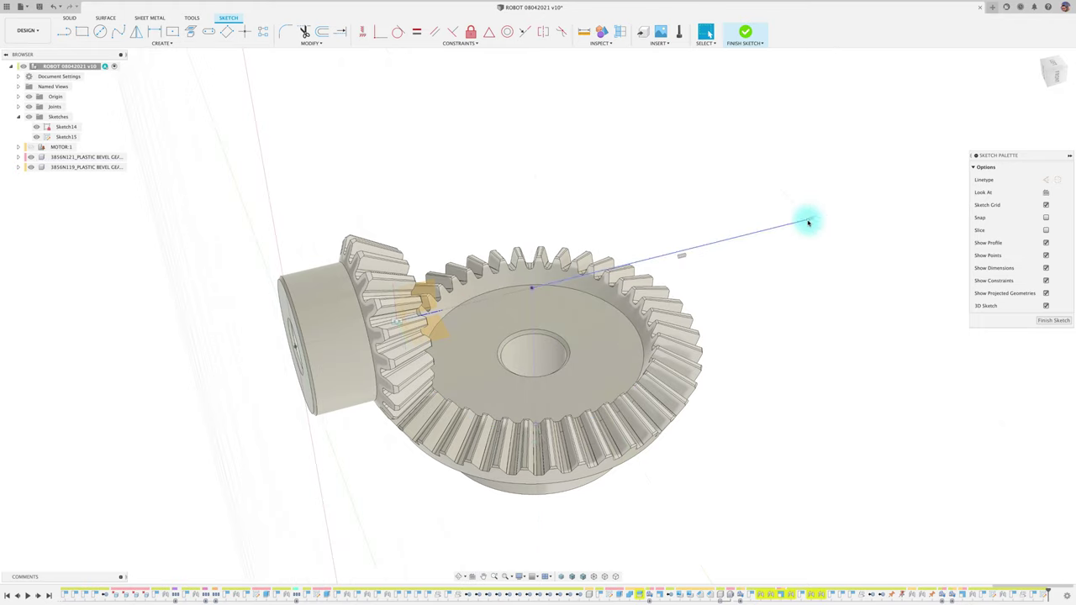
Make the line construction, dimension it 14 mm, and finish the sketch
{"action": "left_click", "coordinate": [789, 225]}
{"action": "left_click", "coordinate": [1047, 181]}
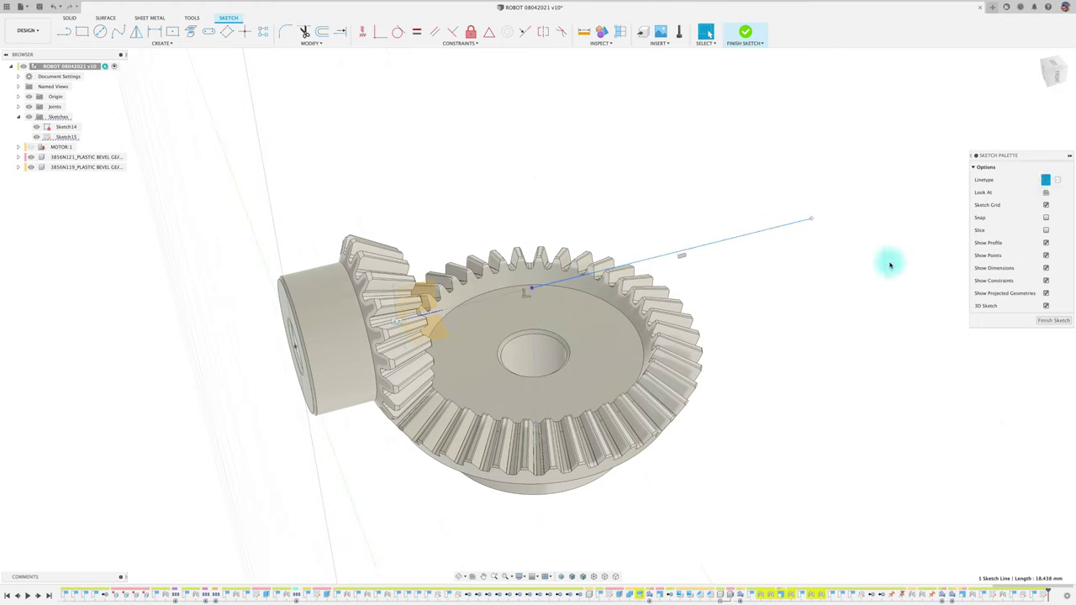
{"action": "key", "text": "d"}
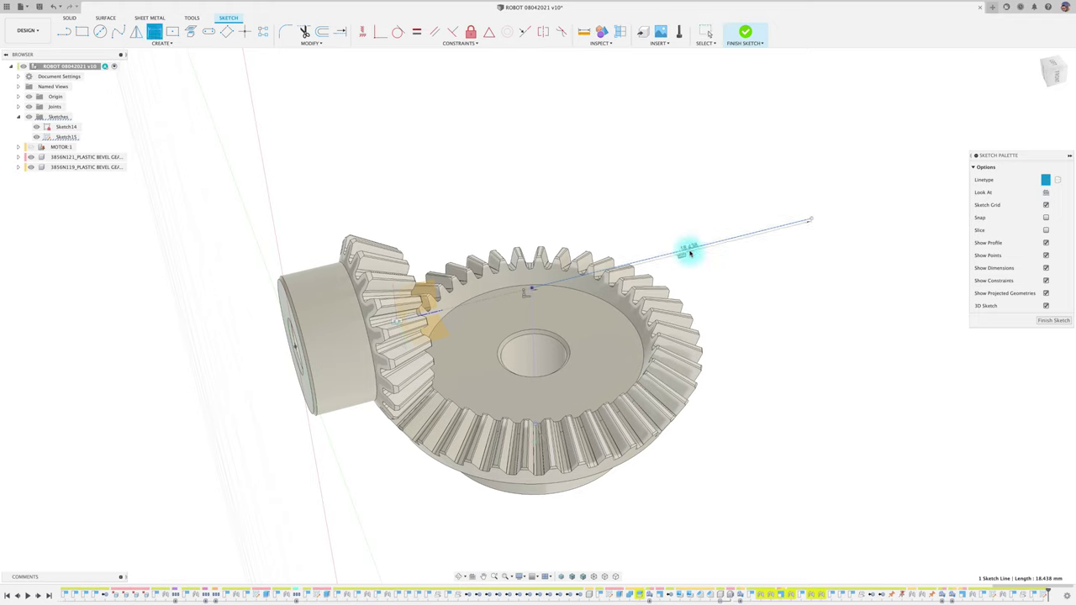
{"action": "left_click", "coordinate": [672, 210]}
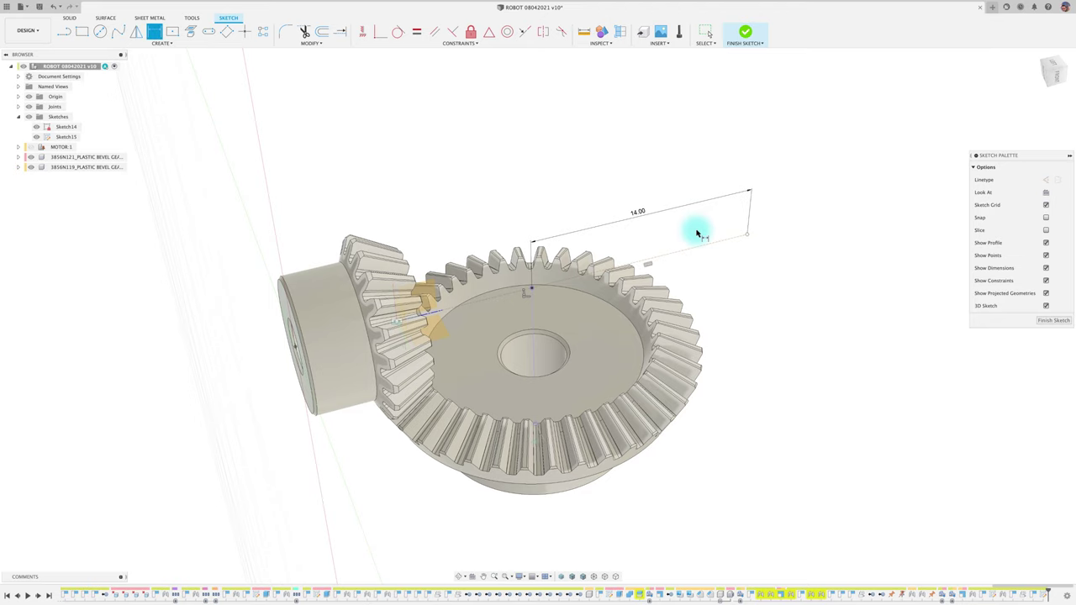
{"action": "left_click", "coordinate": [1052, 320]}
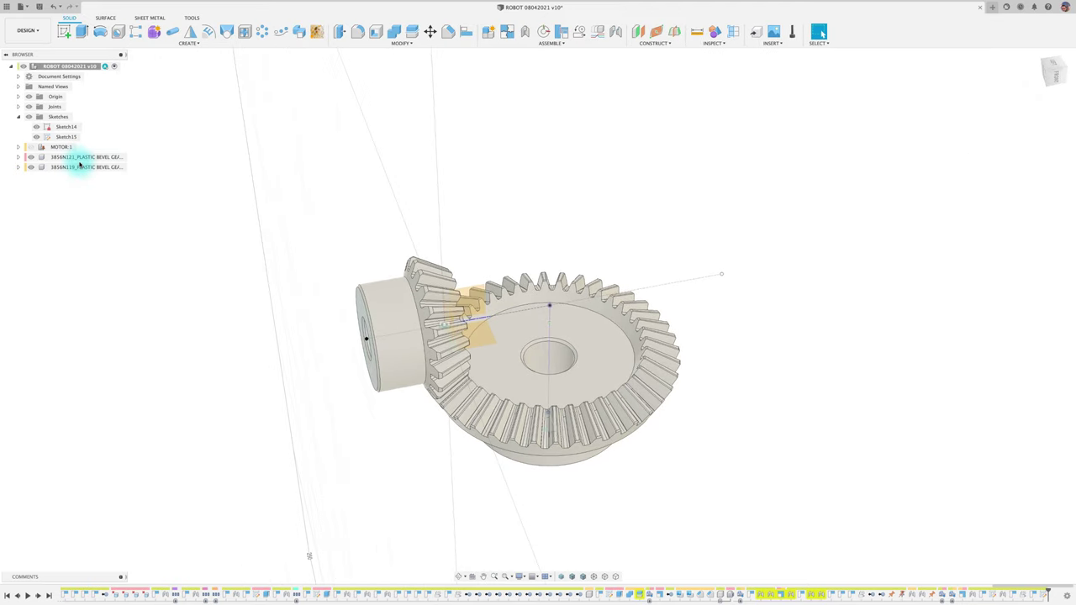
Paste a copy of the 3856N119 gear, move it right, and flip it 180° about X
{"action": "left_click", "coordinate": [80, 166]}
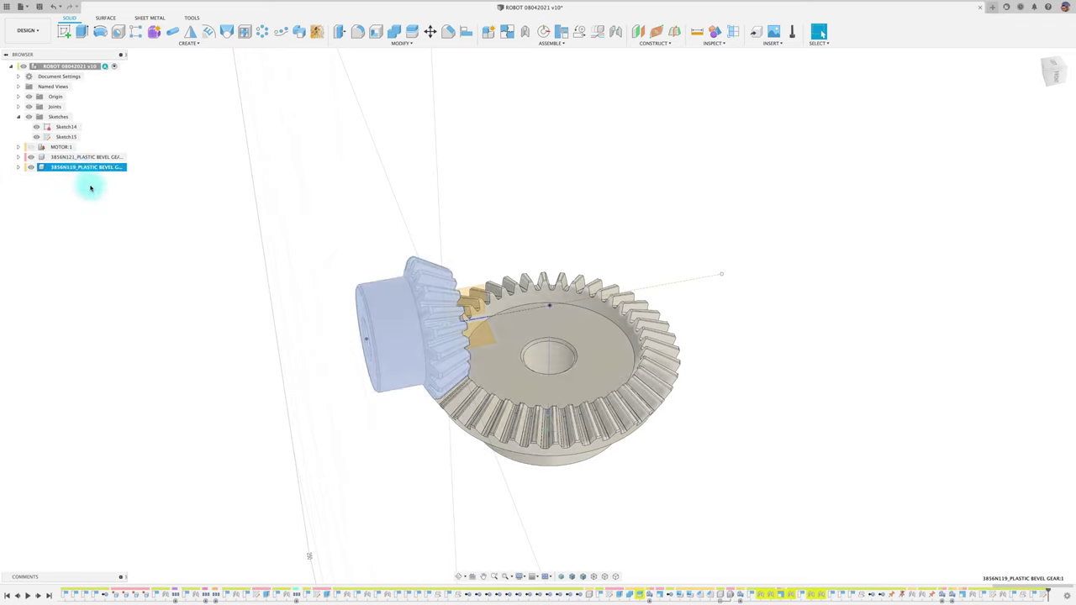
{"action": "key", "text": "ctrl+v"}
{"action": "left_click_drag", "start_coordinate": [440, 327], "coordinate": [803, 277]}
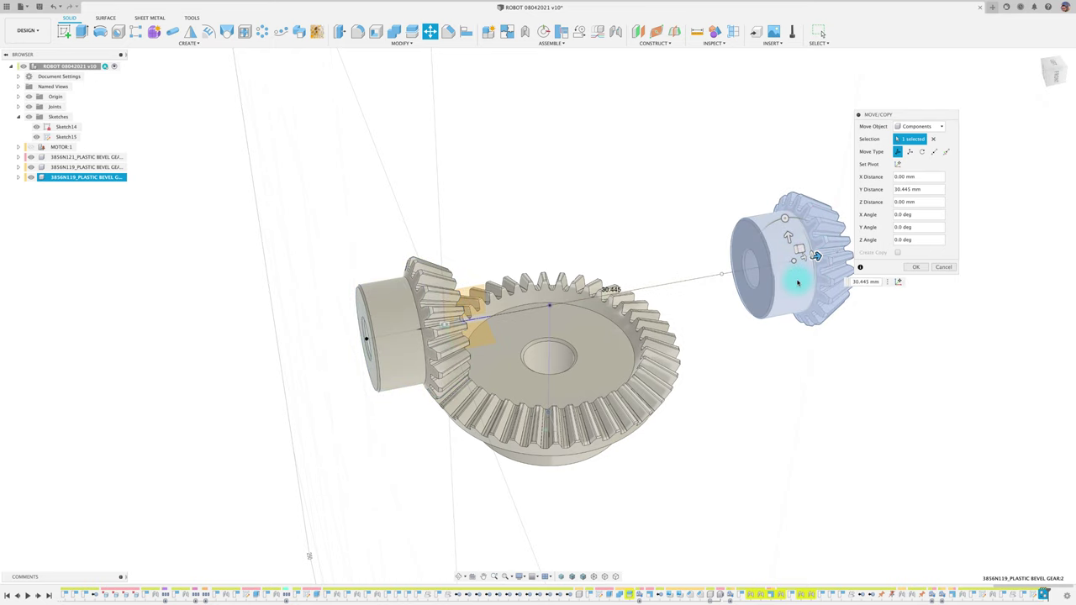
{"action": "mouse_move", "coordinate": [742, 223]}
{"action": "left_mouse_down"}
{"action": "mouse_move", "coordinate": [723, 250]}
{"action": "mouse_move", "coordinate": [780, 309]}
{"action": "left_mouse_up"}
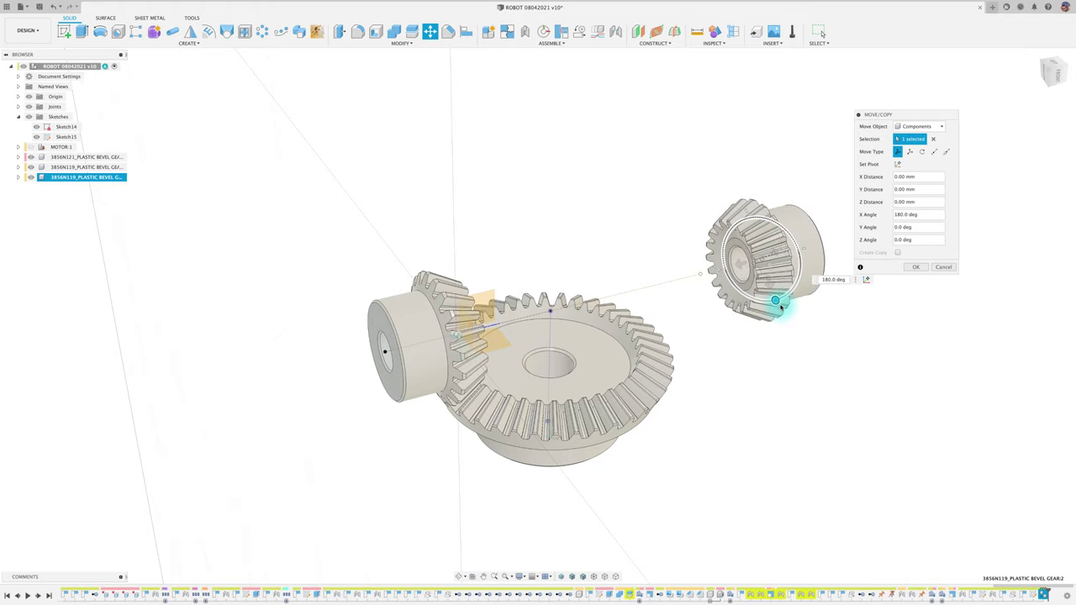
{"action": "left_click", "coordinate": [915, 267]}
{"action": "mouse_move", "coordinate": [918, 268]}
{"action": "middle_mouse_down", "text": "shift"}
{"action": "mouse_move", "coordinate": [729, 326]}
{"action": "mouse_move", "coordinate": [812, 230]}
{"action": "mouse_move", "coordinate": [860, 312]}
{"action": "mouse_move", "coordinate": [907, 357]}
{"action": "middle_mouse_up", "text": "shift"}
Joint the copied 3856N119 gear to the crown gear at -90°, opposite the motor pinion
{"action": "key", "text": "j"}
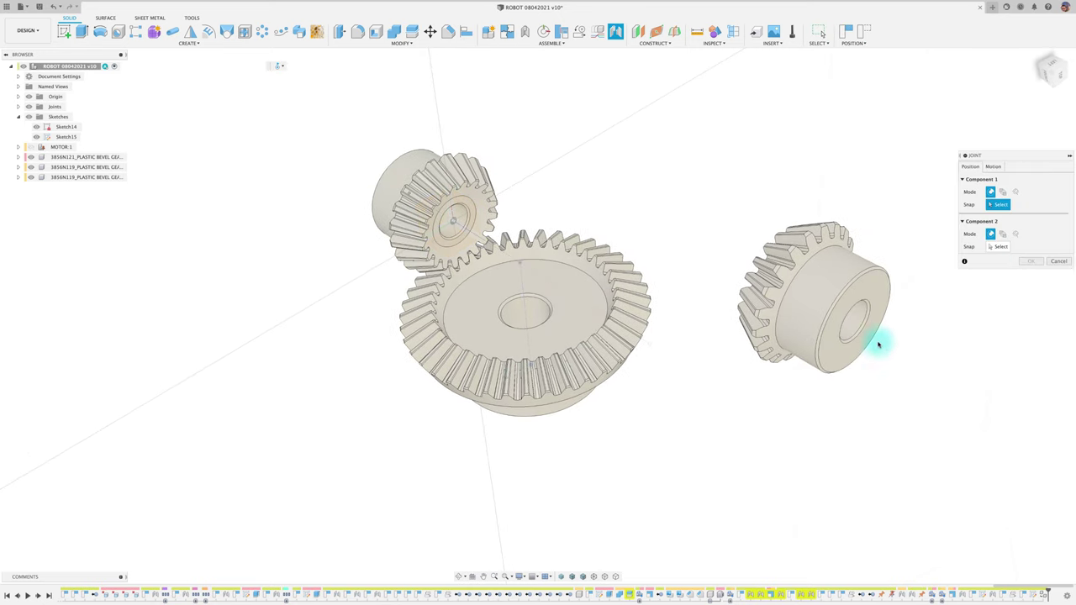
{"action": "left_click", "coordinate": [855, 323]}
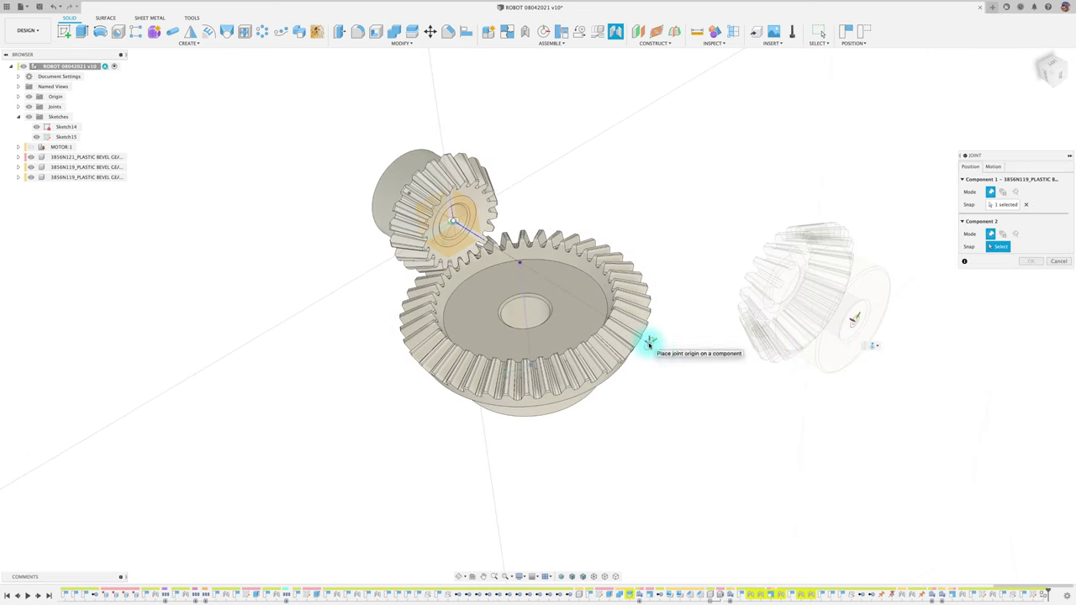
{"action": "left_click", "coordinate": [649, 343]}
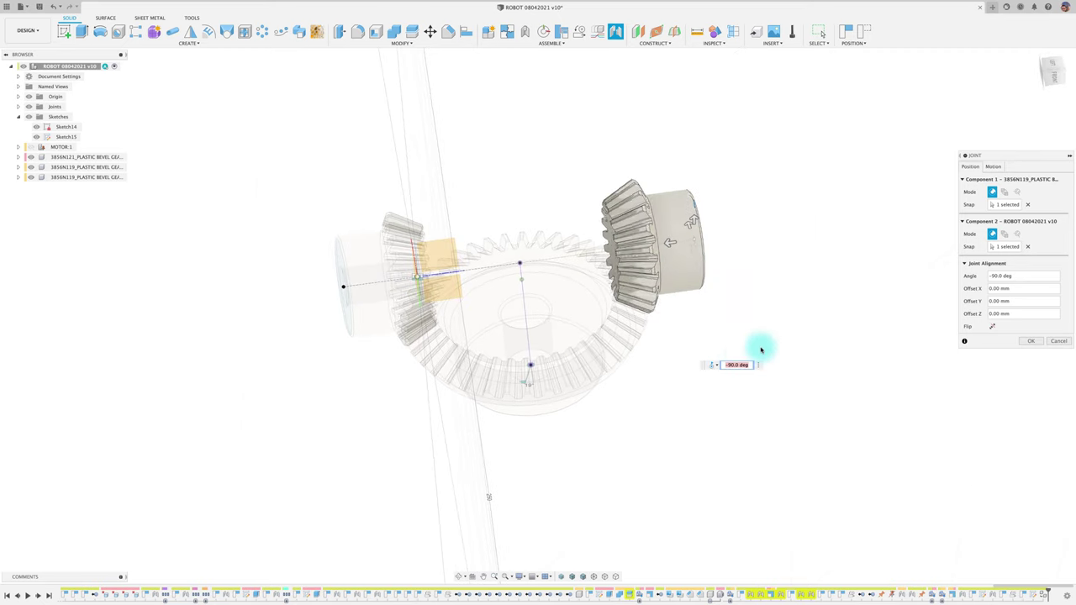
{"action": "left_click", "coordinate": [1031, 341]}
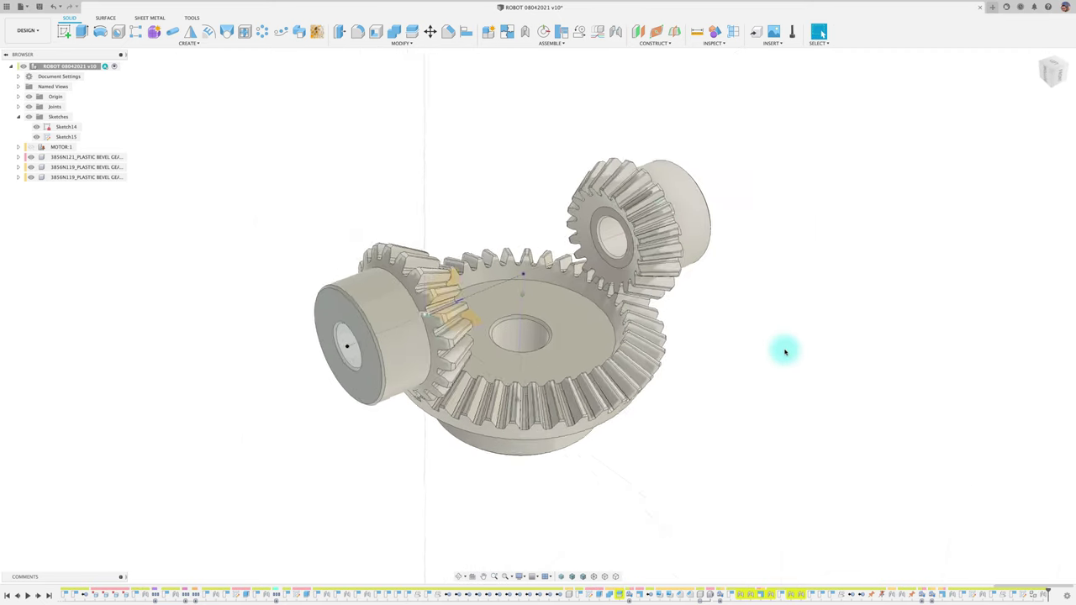
{"action": "scroll", "coordinate": [748, 294], "scroll_direction": "up", "scroll_amount": 3}
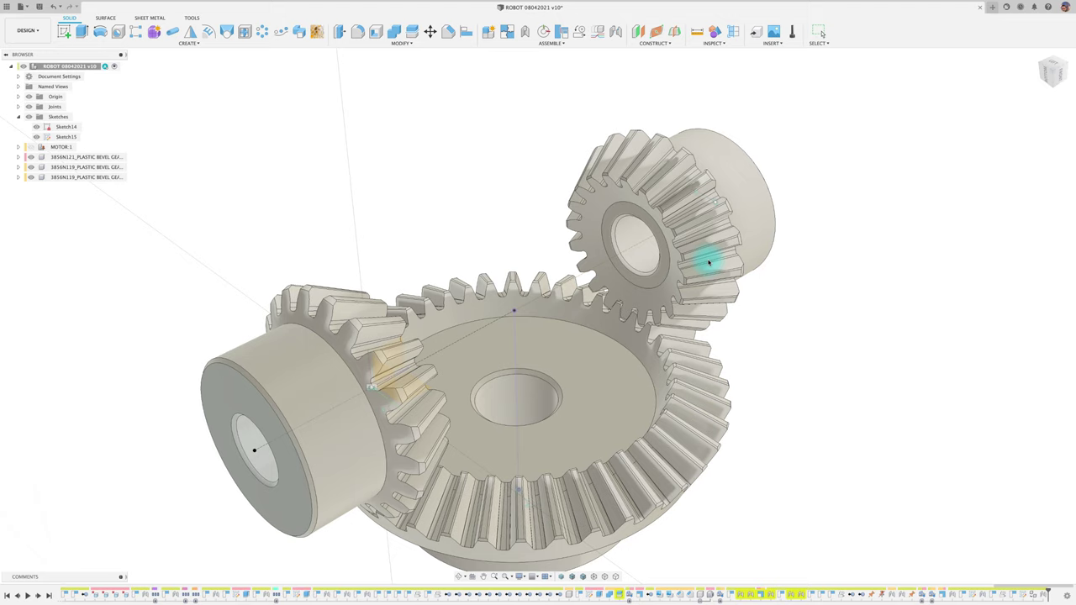
Link the new pinion's Rev114 at 360 deg to Rev112 with angle 360*20/40
{"action": "left_click", "coordinate": [579, 31]}
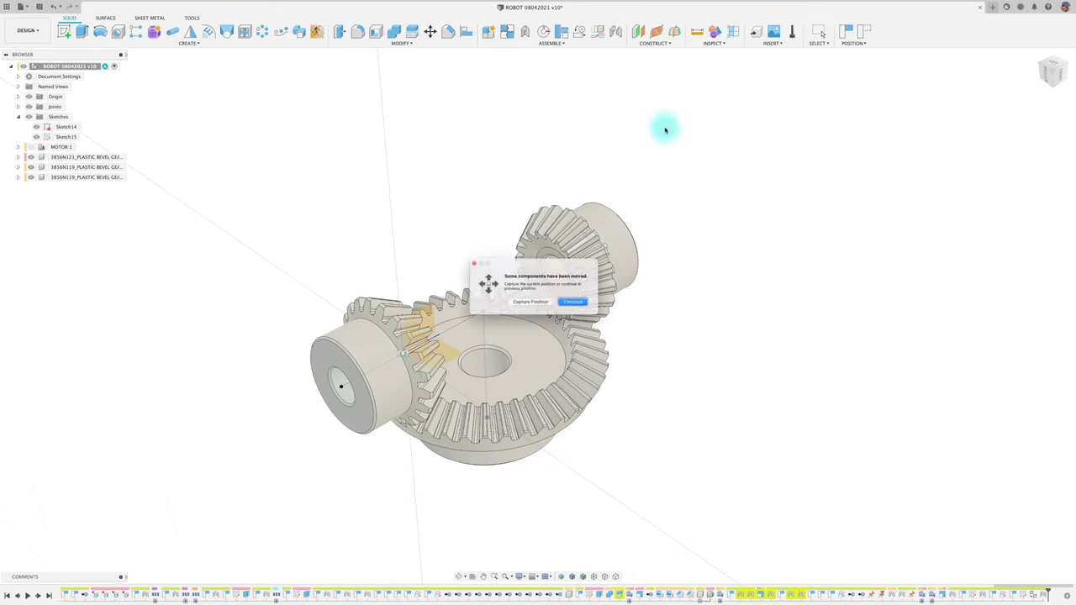
{"action": "left_click", "coordinate": [548, 306]}
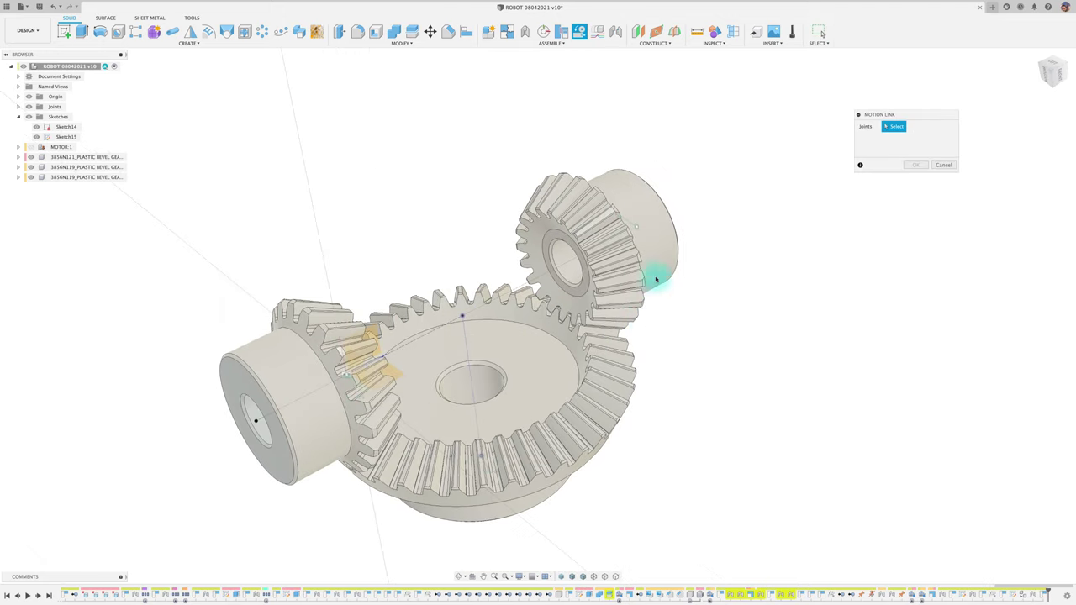
{"action": "left_click", "coordinate": [632, 225]}
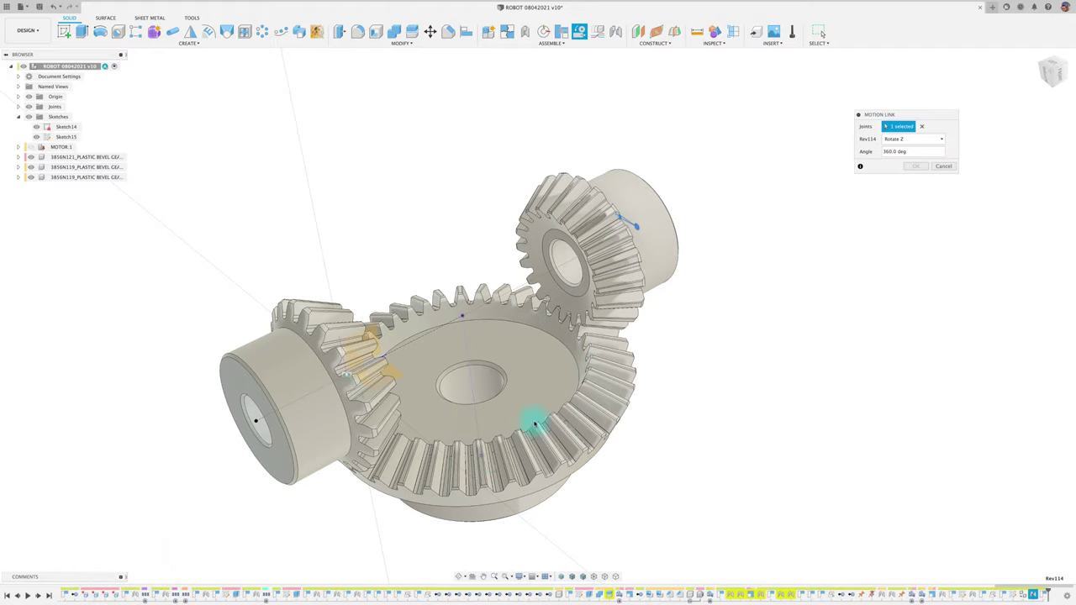
{"action": "left_click", "coordinate": [488, 475]}
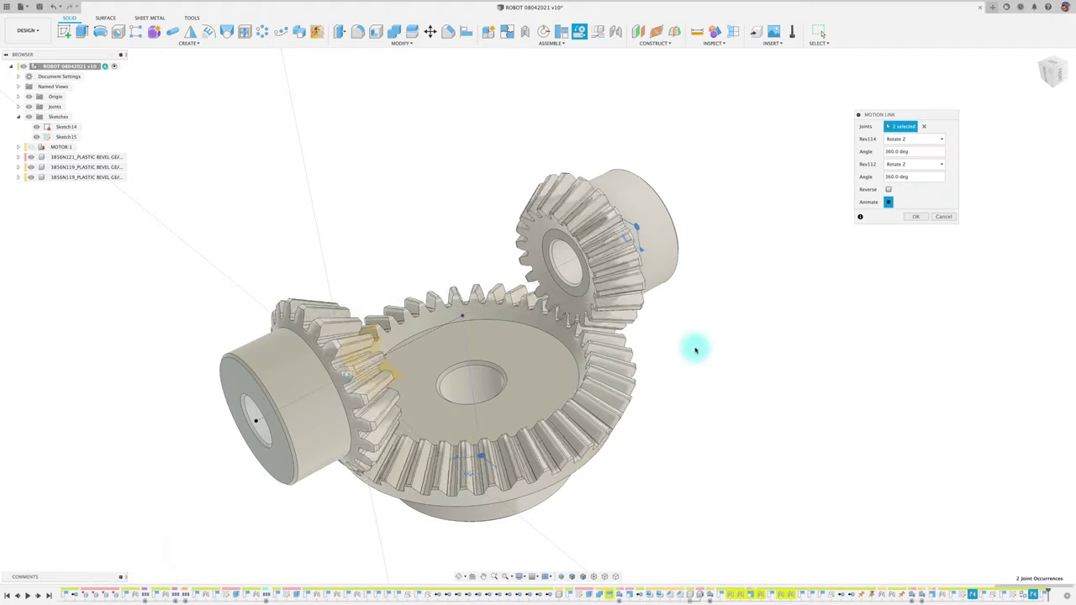
{"action": "double_click", "coordinate": [909, 177]}
{"action": "type", "text": "36"}
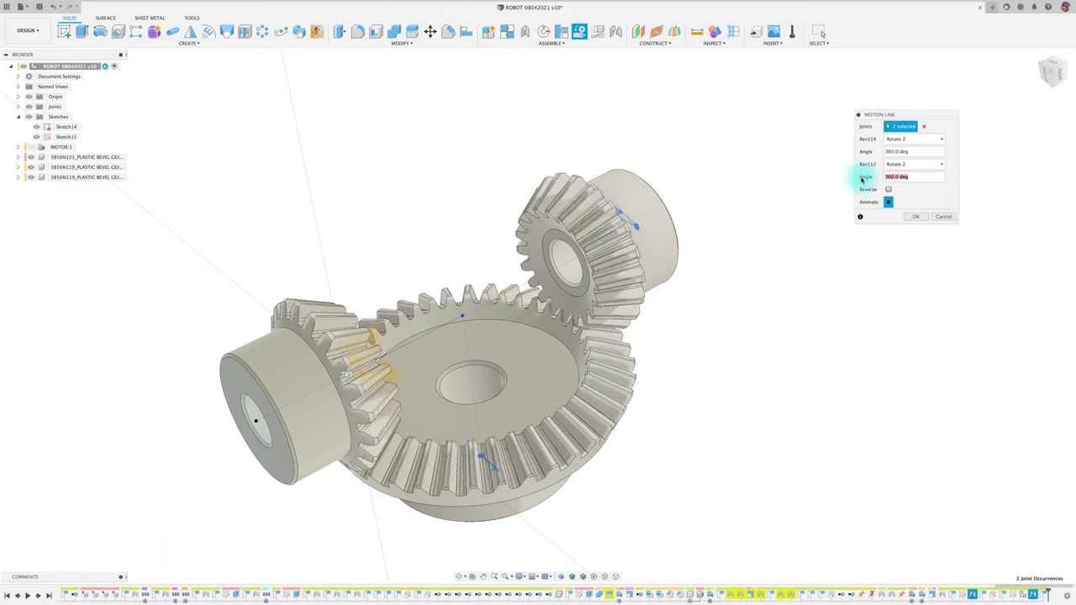
{"action": "type", "text": "0"}
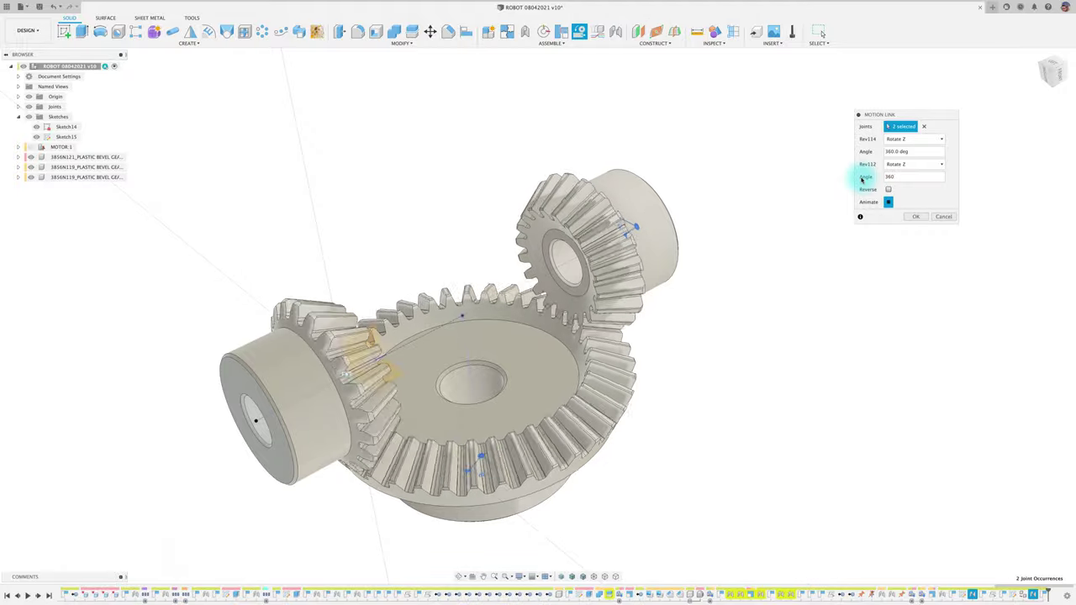
{"action": "type", "text": "*20"}
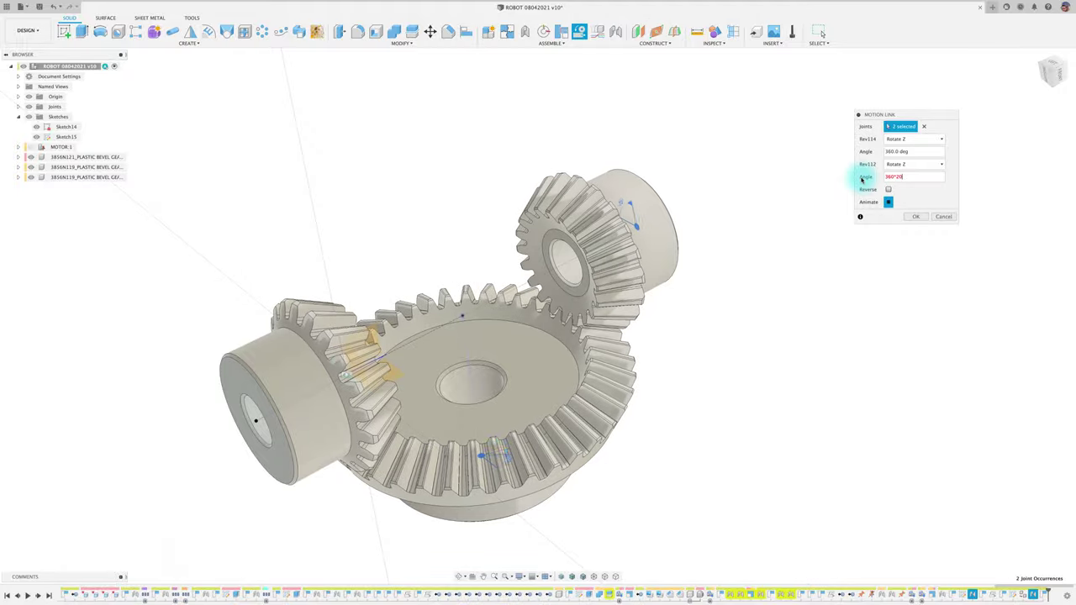
{"action": "type", "text": "/40"}
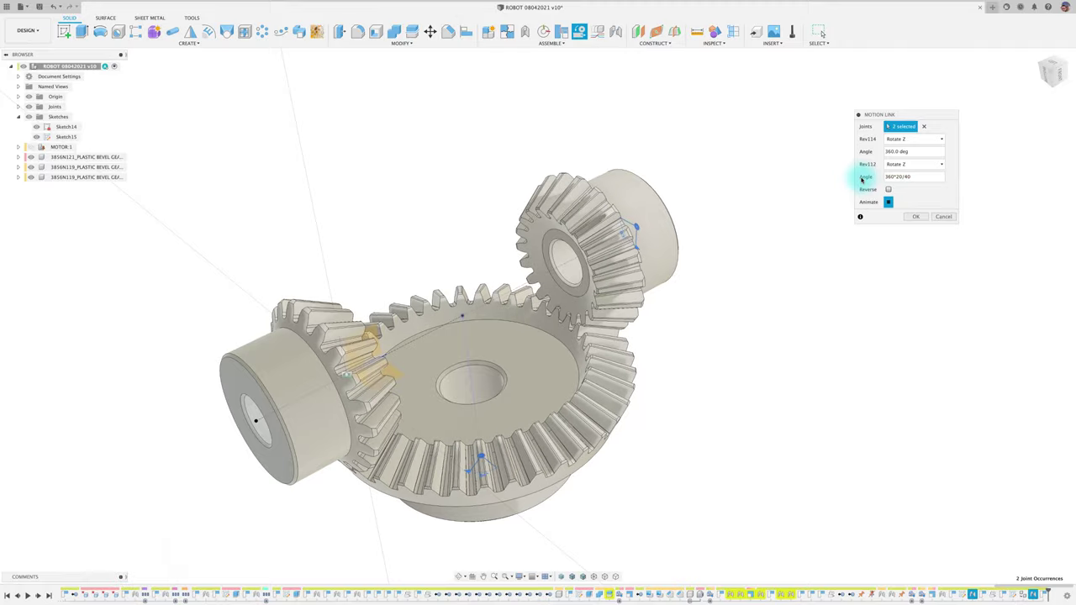
{"action": "left_click", "coordinate": [916, 217]}
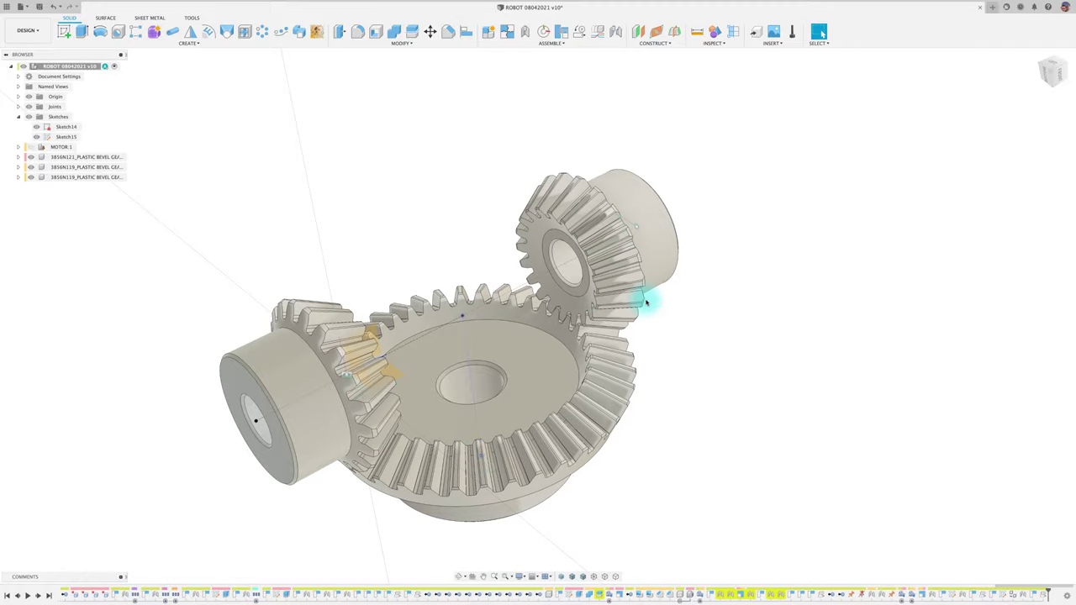
Turn the gears by hand, then animate the linked gear motion
{"action": "mouse_move", "coordinate": [626, 275]}
{"action": "left_mouse_down"}
{"action": "mouse_move", "coordinate": [600, 331]}
{"action": "mouse_move", "coordinate": [613, 350]}
{"action": "mouse_move", "coordinate": [387, 304]}
{"action": "left_mouse_up"}
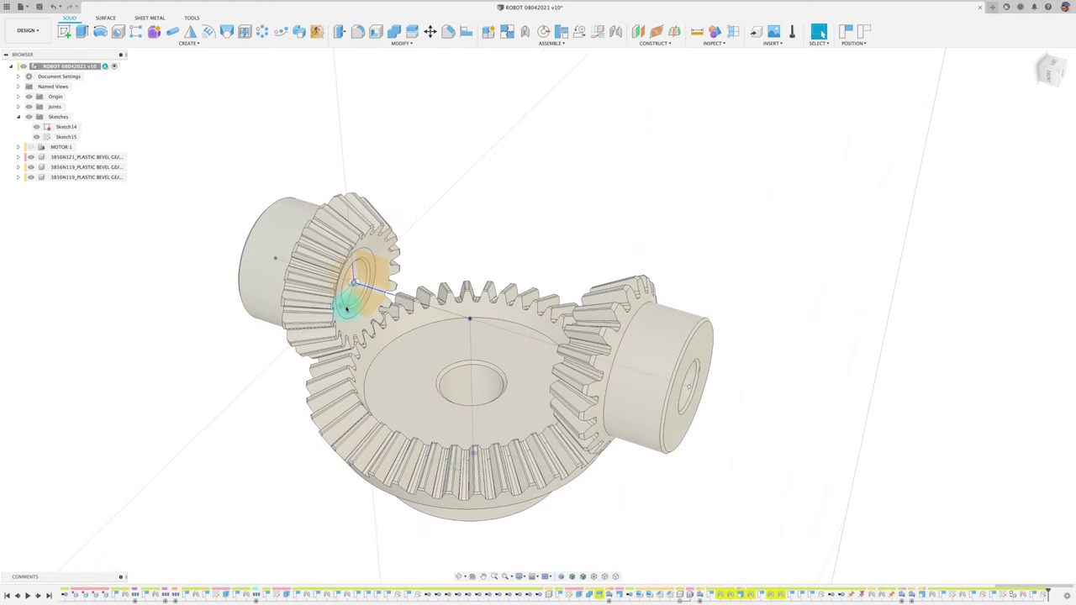
{"action": "right_click", "coordinate": [347, 309]}
{"action": "left_click", "coordinate": [343, 397]}
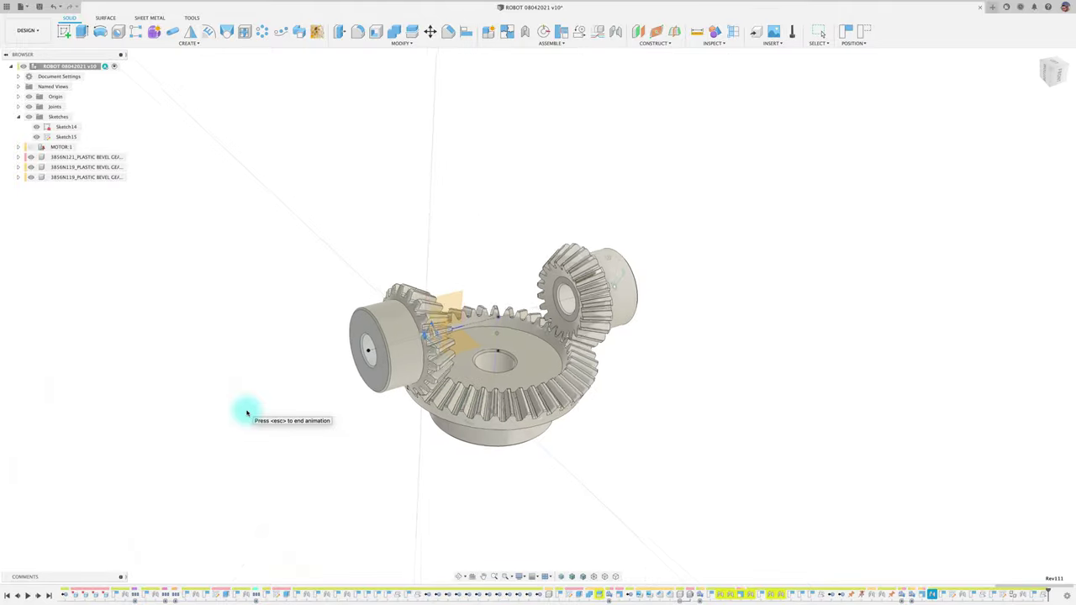
End the animation and make MOTOR:1 visible again beside the gears
{"action": "left_click", "coordinate": [31, 147]}
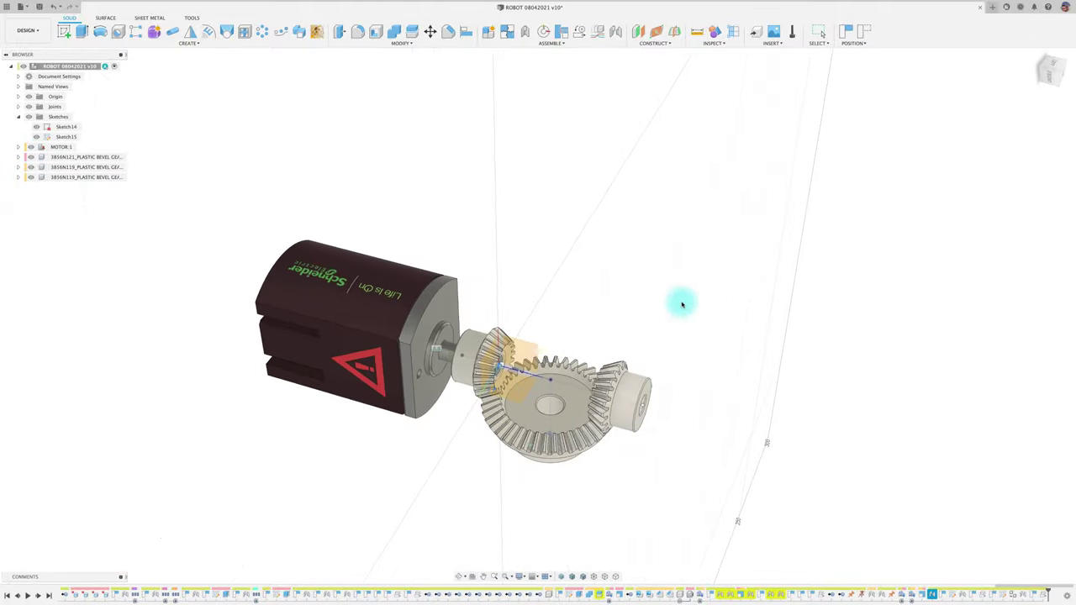
{"action": "key", "text": "Escape"}
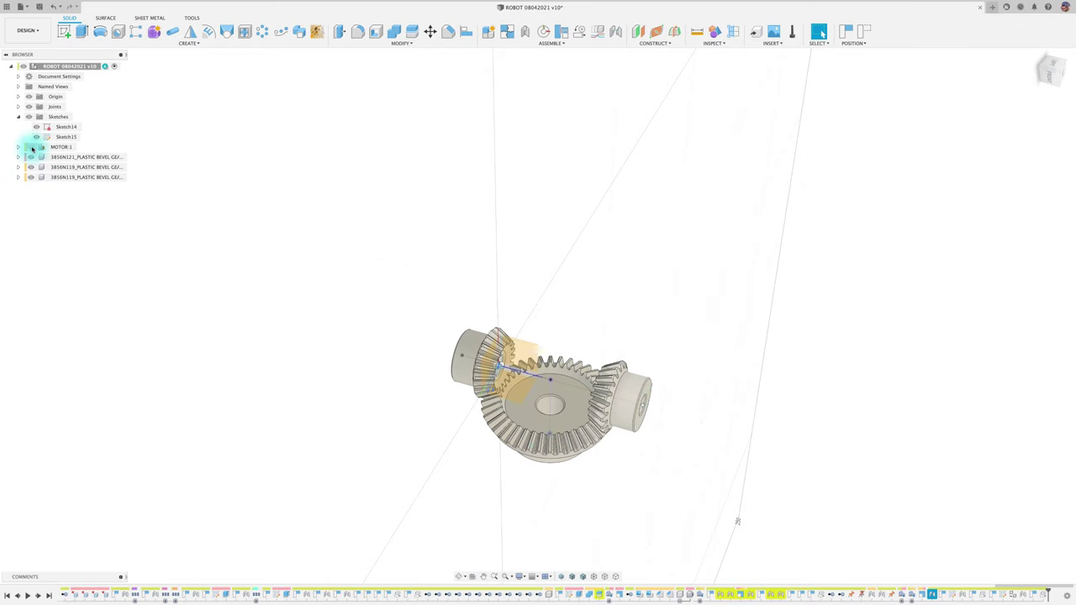
{"action": "left_click", "coordinate": [31, 147]}
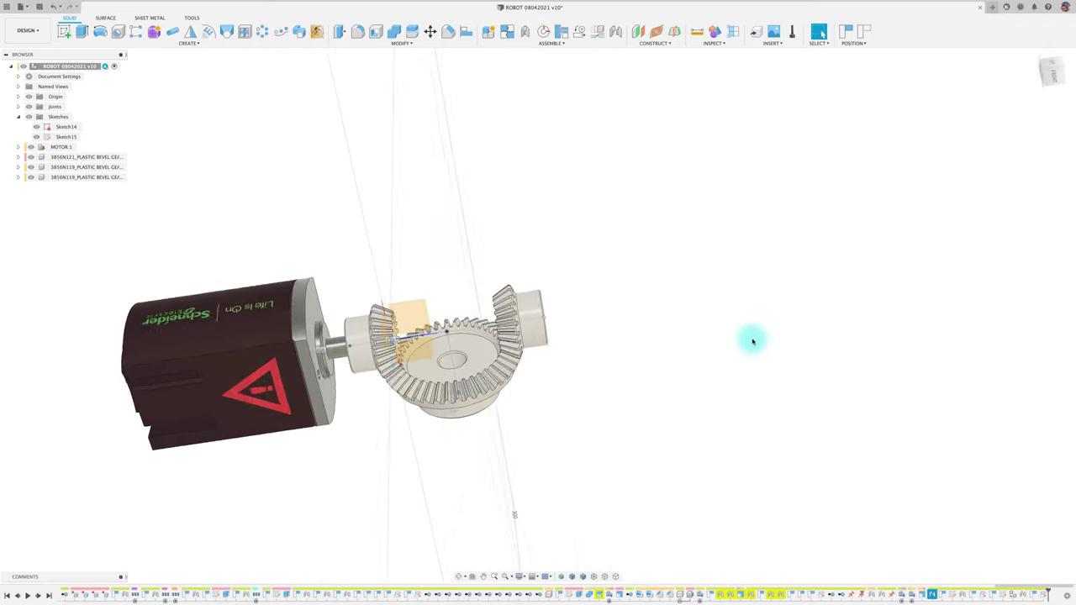
{"action": "mouse_move", "coordinate": [752, 340]}
{"action": "middle_mouse_down", "text": "shift"}
{"action": "mouse_move", "coordinate": [612, 280]}
{"action": "mouse_move", "coordinate": [365, 210]}
{"action": "mouse_move", "coordinate": [368, 135]}
{"action": "middle_mouse_up", "text": "shift"}
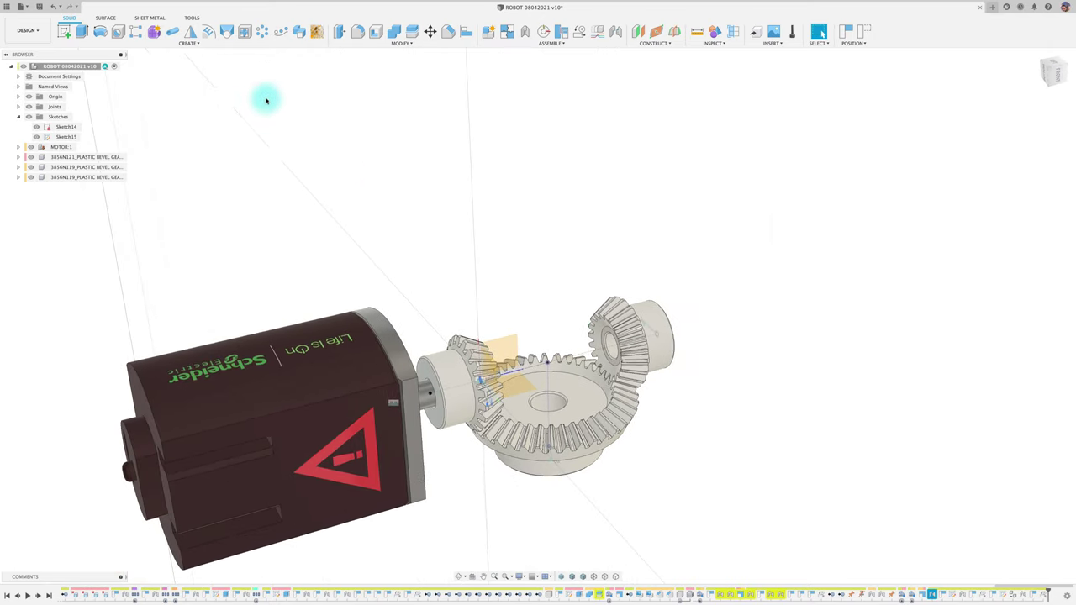
Save a new version of the ROBOT design with the default description
{"action": "left_click", "coordinate": [84, 67]}
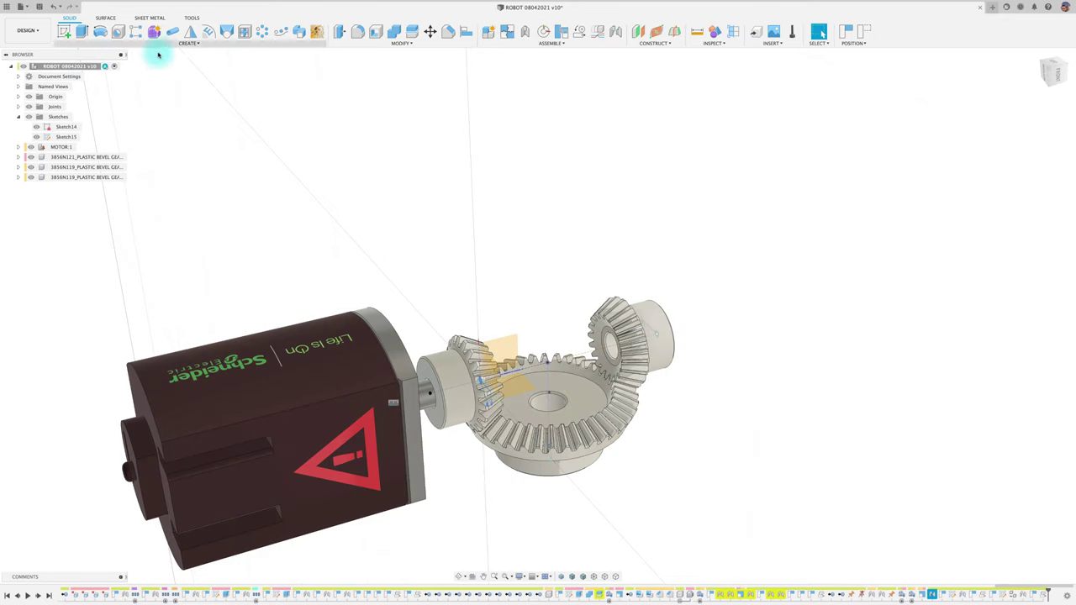
{"action": "left_click", "coordinate": [39, 8]}
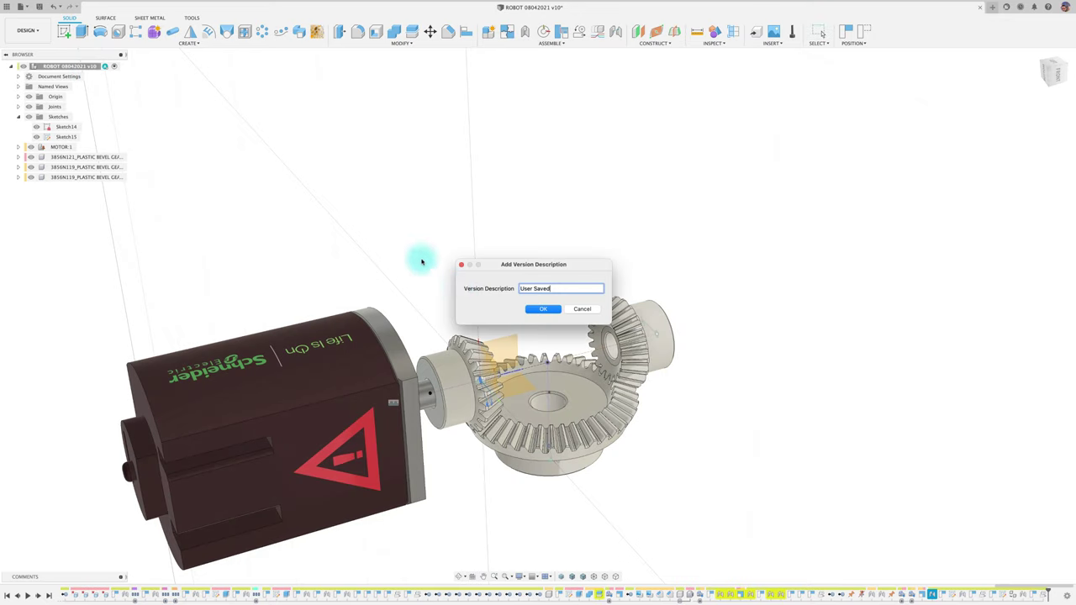
{"action": "left_click", "coordinate": [542, 309]}
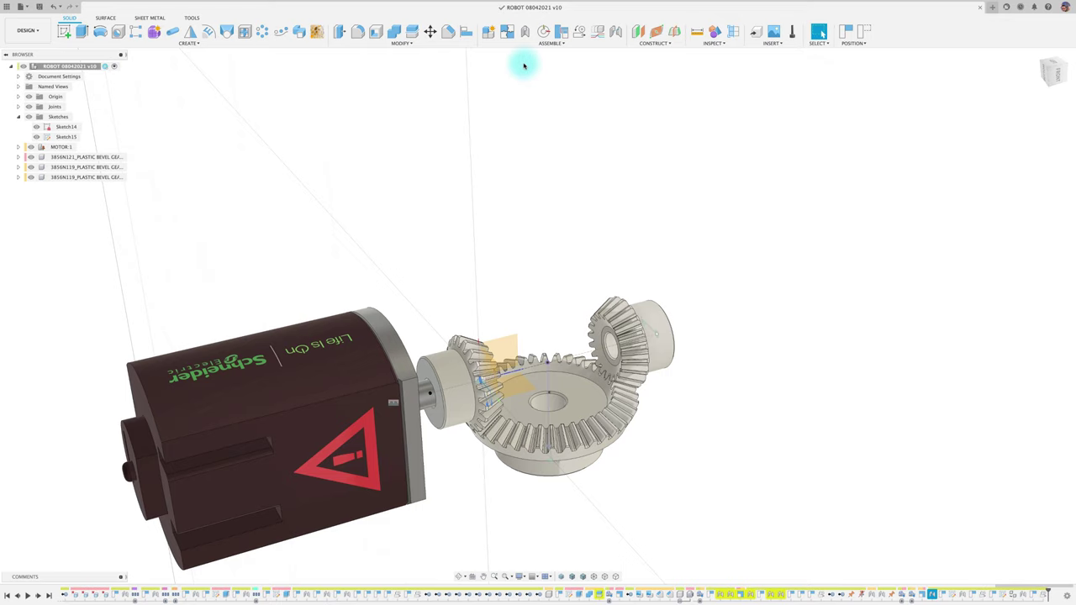
Create a new empty component named EJE PIÑON
{"action": "left_click", "coordinate": [488, 33]}
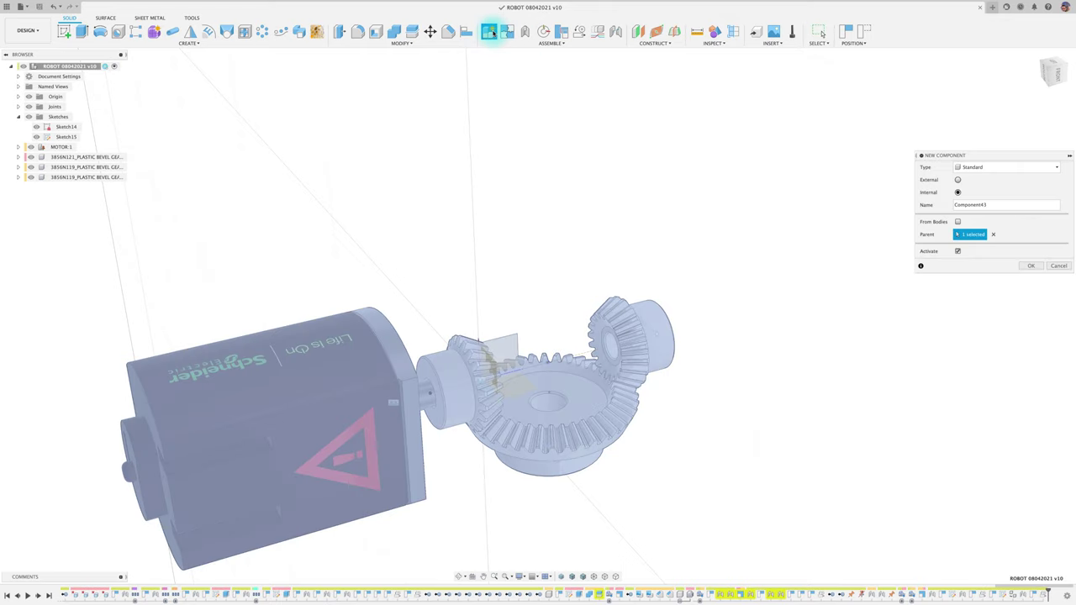
{"action": "double_click", "coordinate": [993, 204]}
{"action": "type", "text": "EJE PIÑON"}
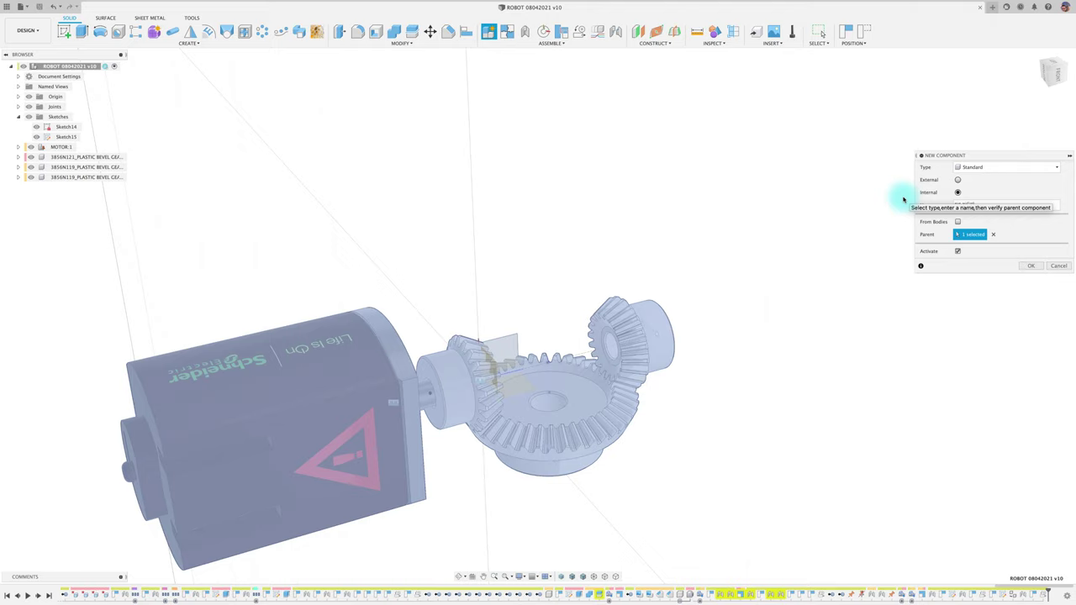
{"action": "left_click", "coordinate": [1032, 266]}
Start a sketch on the right bevel gear's hub face, continuing without capturing positions
{"action": "left_click", "coordinate": [64, 32]}
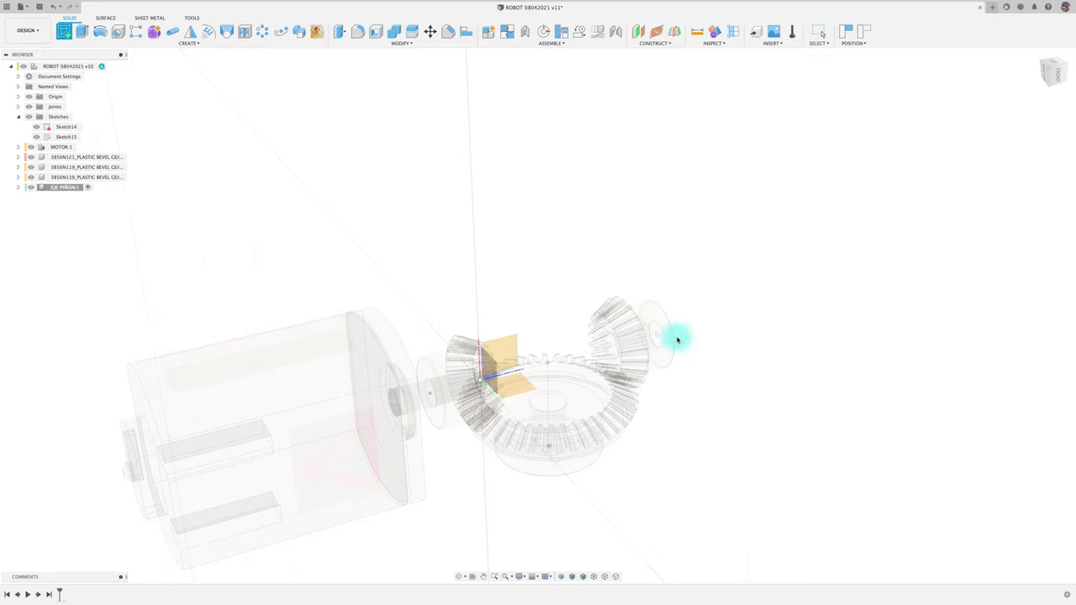
{"action": "middle_click_drag", "start_coordinate": [678, 339], "coordinate": [639, 442], "text": "shift"}
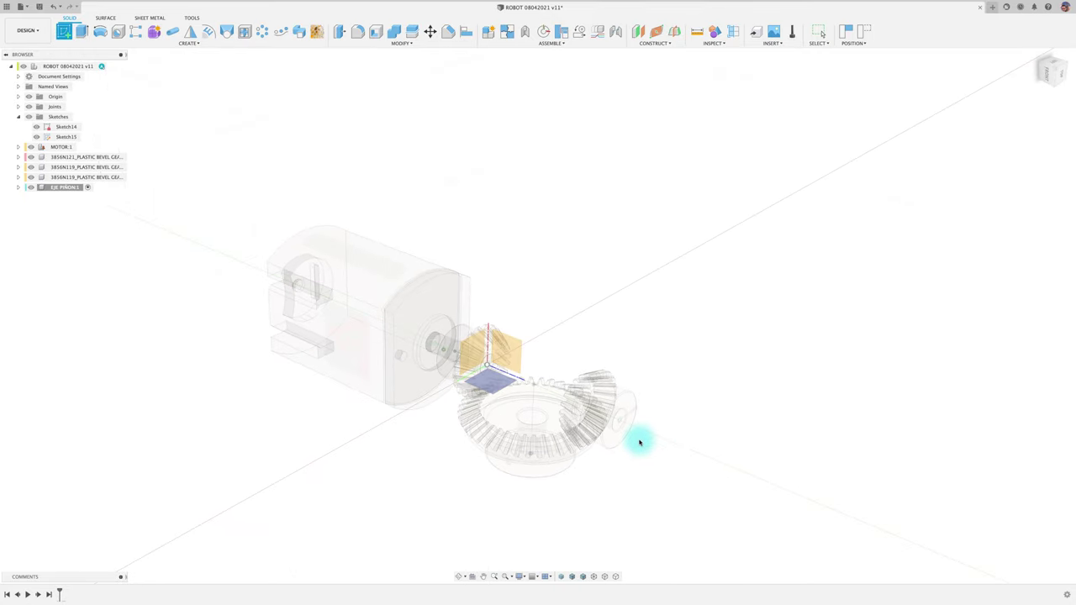
{"action": "left_click", "coordinate": [626, 428]}
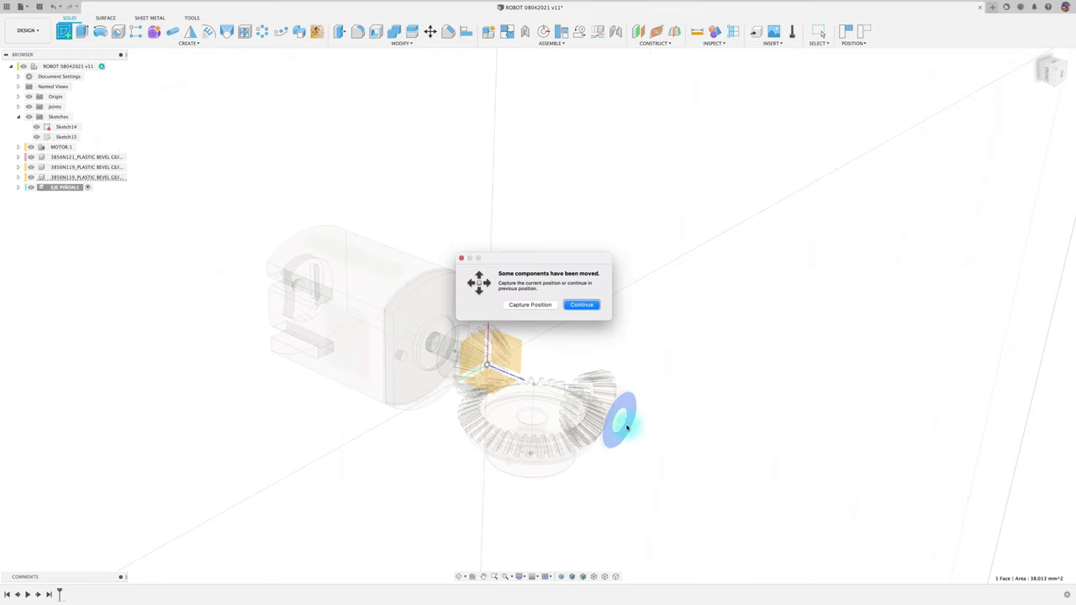
{"action": "left_click", "coordinate": [581, 308]}
Project the gear's 1.50 mm-radius bore circle into the sketch
{"action": "key", "text": "c"}
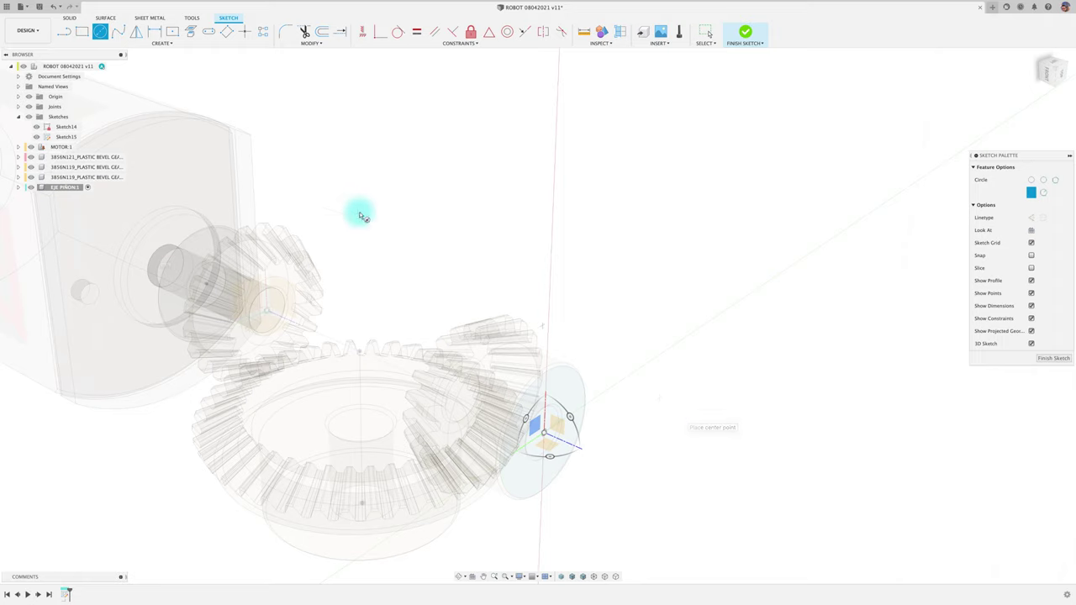
{"action": "left_click", "coordinate": [157, 44]}
{"action": "mouse_move", "coordinate": [84, 186]}
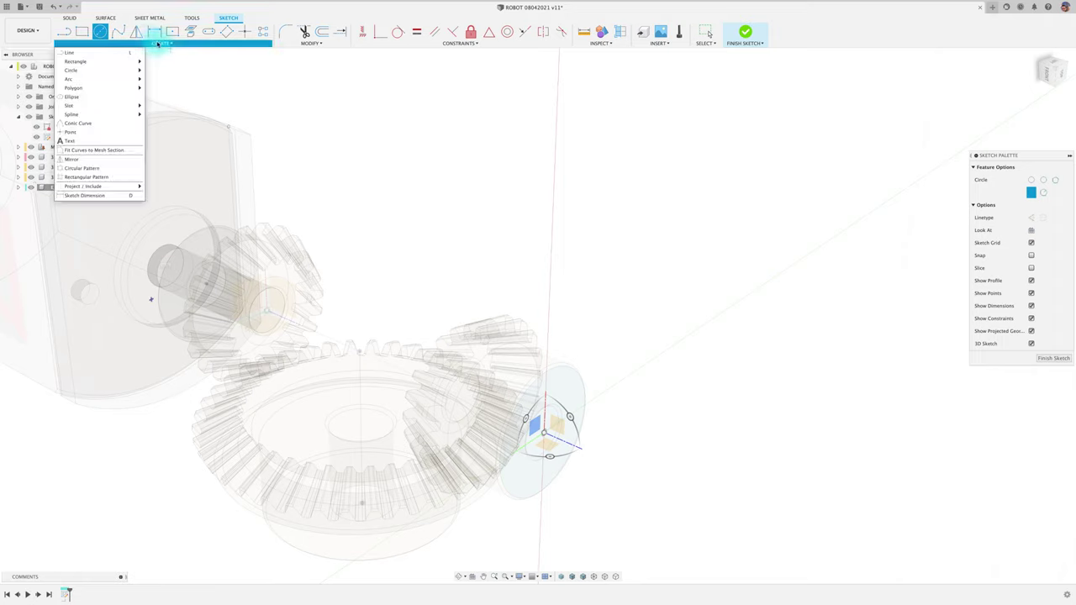
{"action": "left_click", "coordinate": [162, 186]}
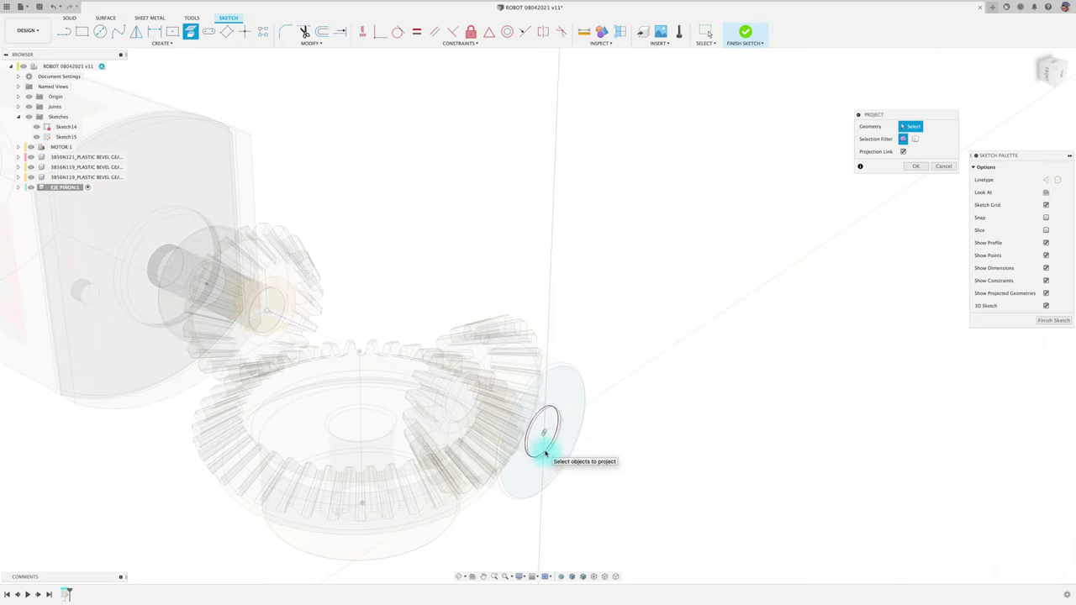
{"action": "left_click", "coordinate": [545, 453]}
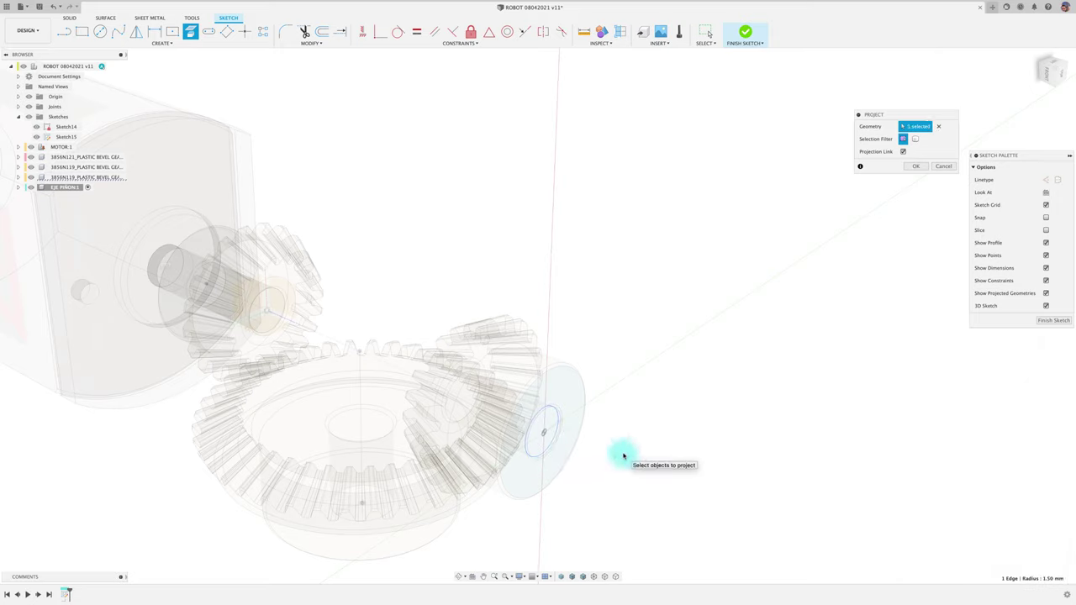
Extrude the bore circle two-sided into a shaft, 34.531 mm outward and back through the gear
{"action": "key", "text": "e"}
{"action": "left_click", "coordinate": [545, 437]}
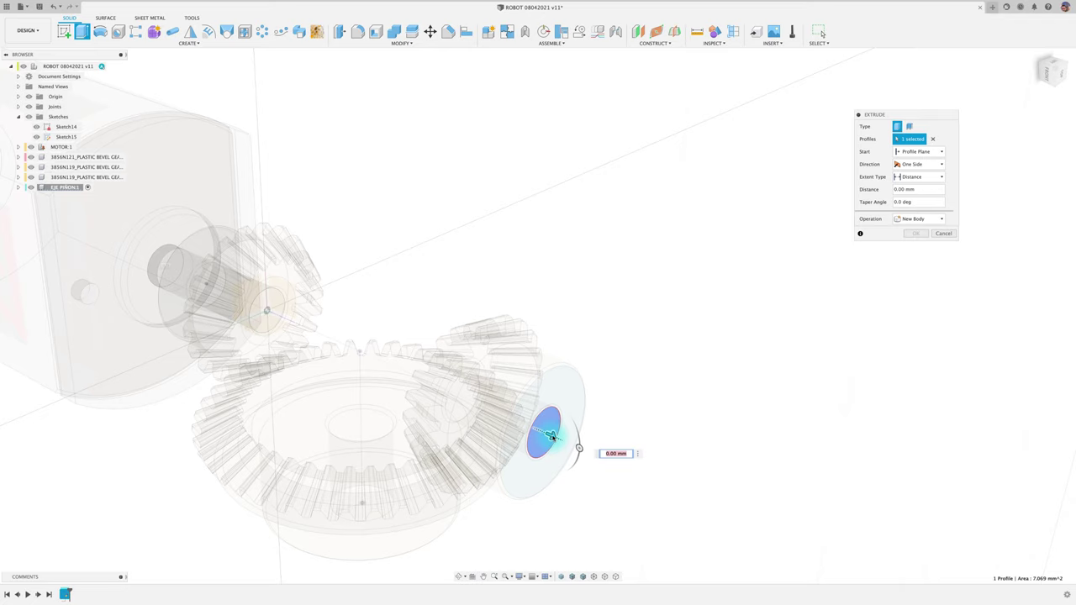
{"action": "left_click_drag", "start_coordinate": [552, 435], "coordinate": [847, 480]}
{"action": "middle_click_drag", "start_coordinate": [847, 480], "coordinate": [780, 413], "text": "shift"}
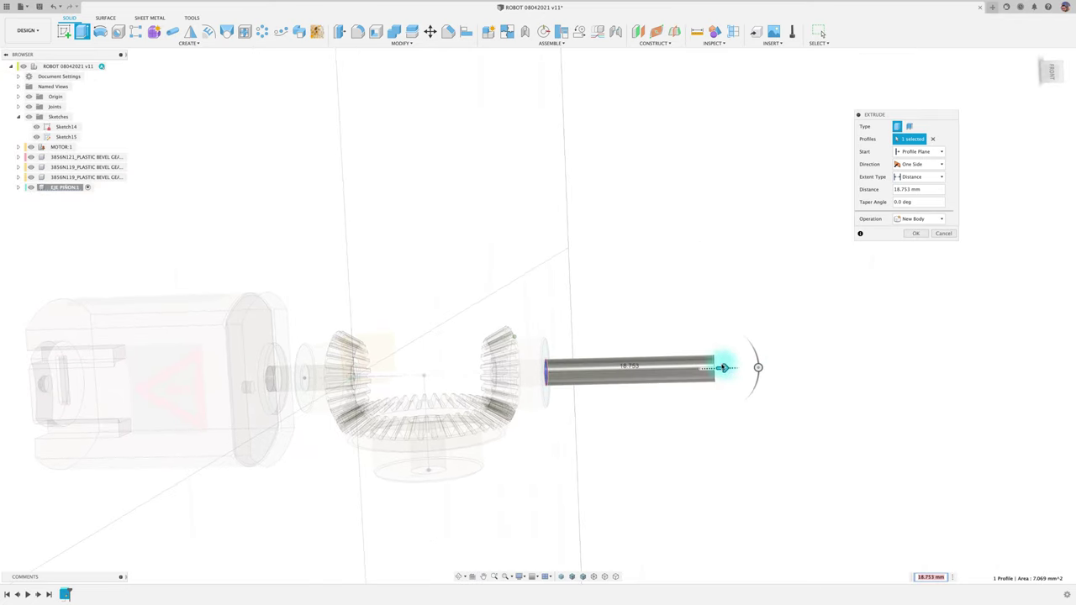
{"action": "left_click_drag", "start_coordinate": [722, 368], "coordinate": [877, 368]}
{"action": "middle_click_drag", "start_coordinate": [876, 367], "coordinate": [846, 280], "text": "shift"}
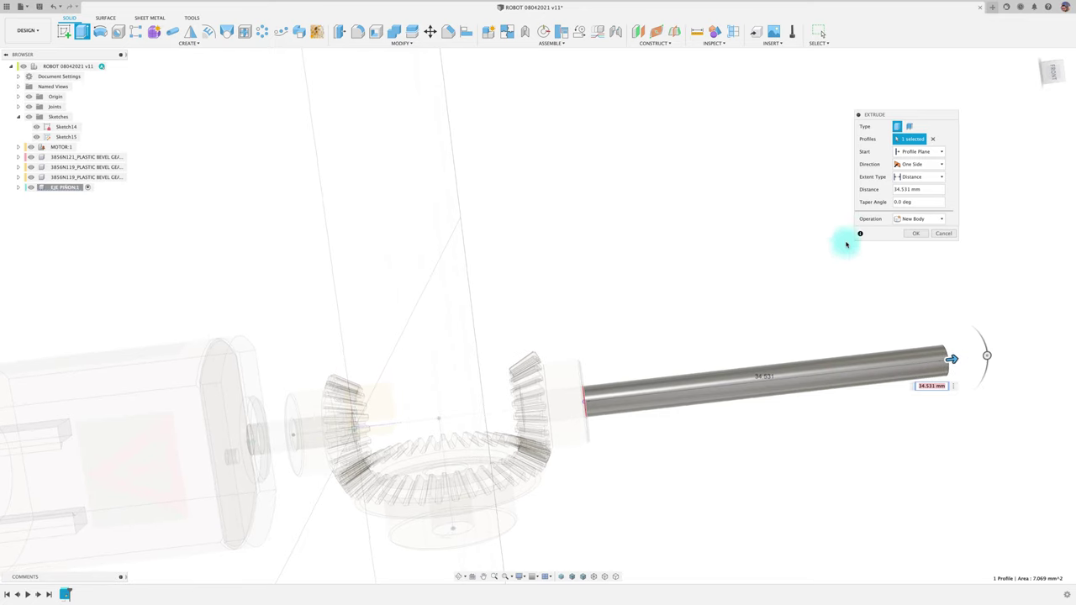
{"action": "left_click", "coordinate": [922, 179]}
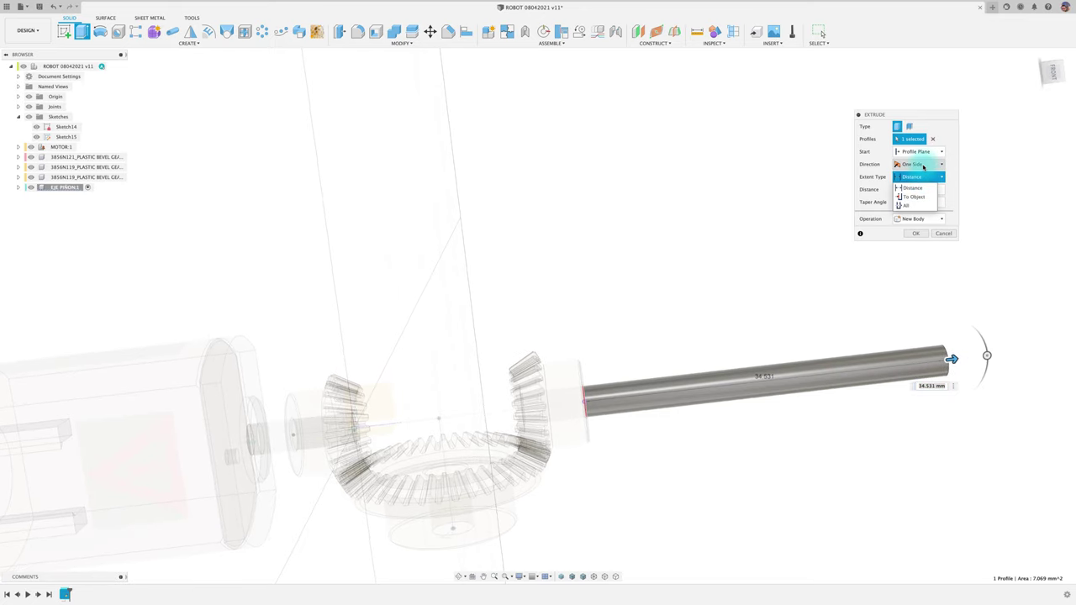
{"action": "left_click", "coordinate": [923, 166]}
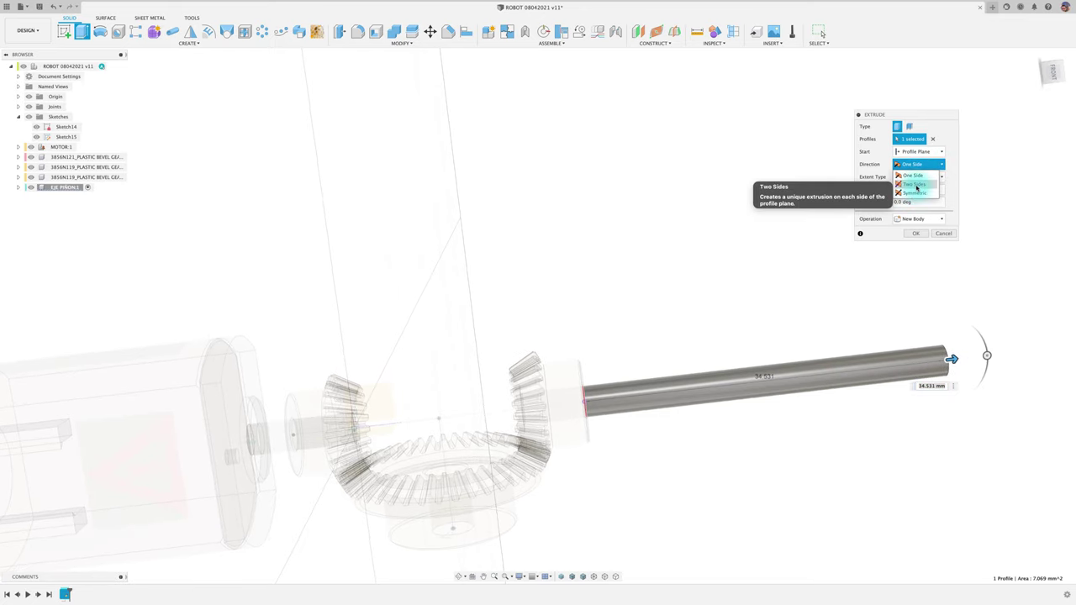
{"action": "left_click", "coordinate": [915, 184]}
{"action": "left_click_drag", "start_coordinate": [575, 402], "coordinate": [493, 420]}
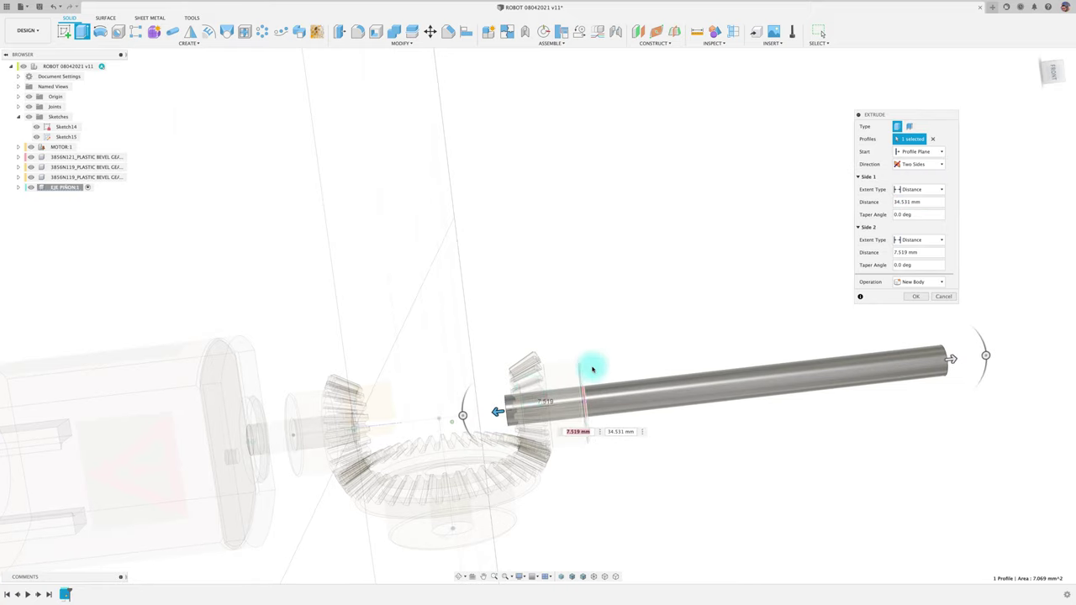
{"action": "middle_click_drag", "start_coordinate": [590, 367], "coordinate": [721, 300], "text": "shift"}
{"action": "left_click", "coordinate": [915, 297]}
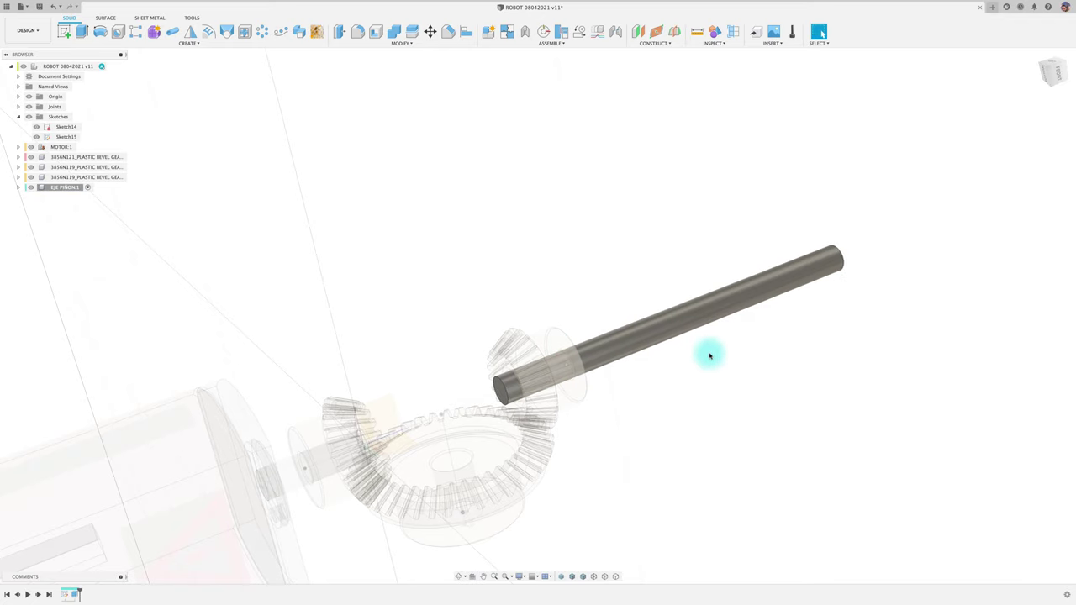
Chamfer the shaft's inner end edge
{"action": "left_click", "coordinate": [446, 31]}
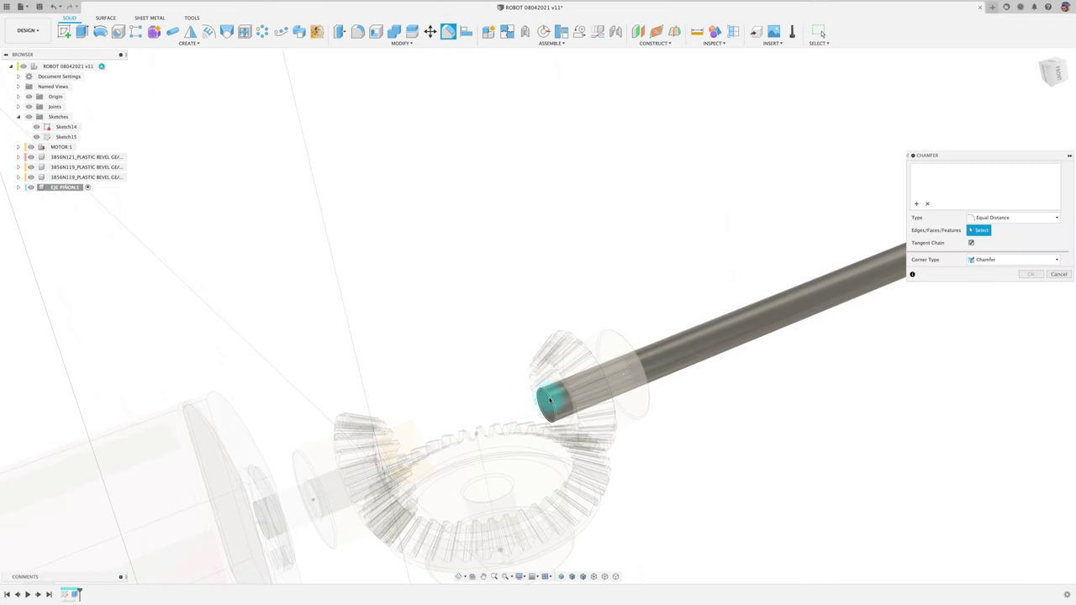
{"action": "left_click", "coordinate": [549, 399]}
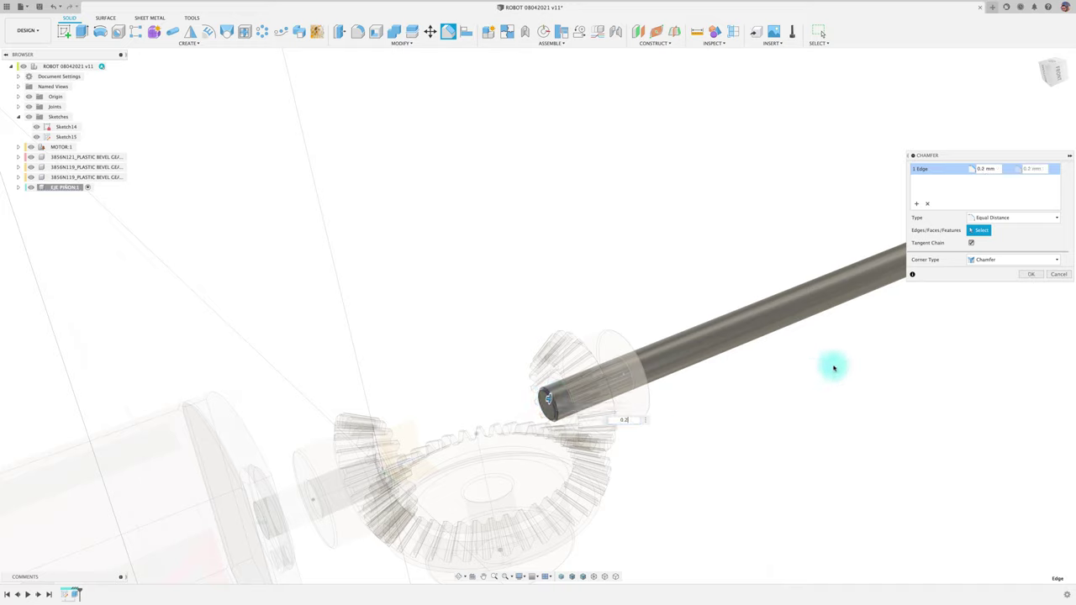
{"action": "left_click", "coordinate": [1031, 274]}
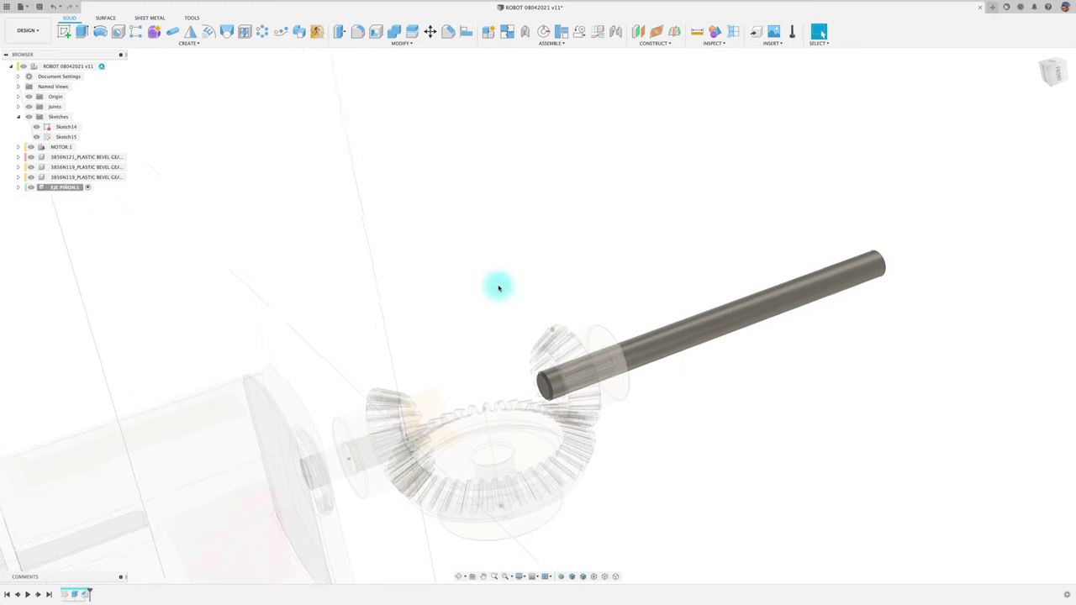
Make the top-level ROBOT assembly active again
{"action": "middle_click_drag", "start_coordinate": [497, 286], "coordinate": [176, 132], "text": "shift"}
{"action": "left_click", "coordinate": [100, 66]}
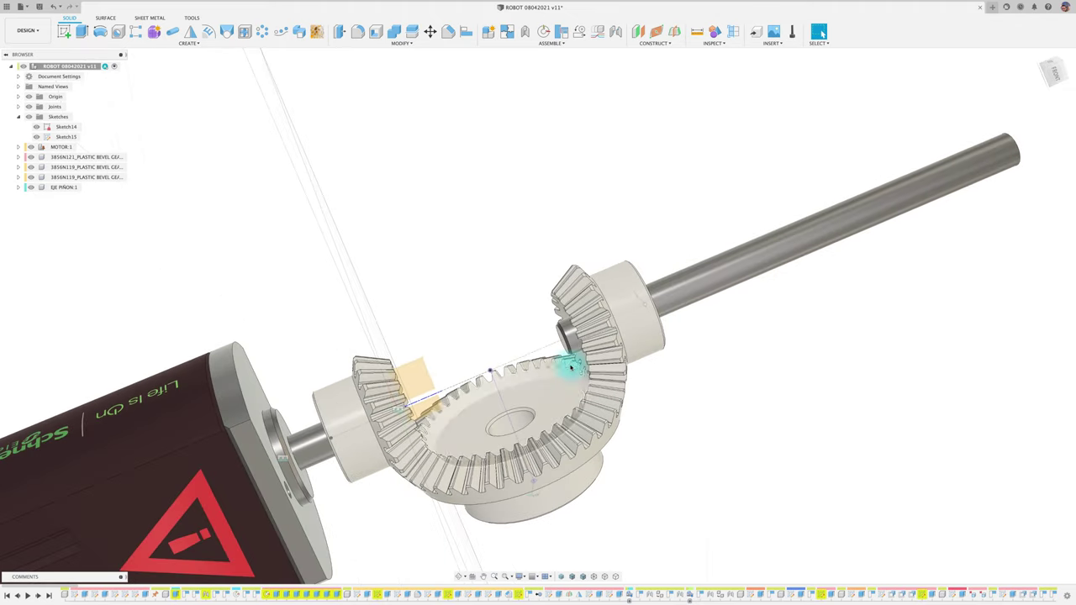
{"action": "mouse_move", "coordinate": [565, 361]}
{"action": "middle_mouse_down", "text": "shift"}
{"action": "mouse_move", "coordinate": [465, 288]}
{"action": "mouse_move", "coordinate": [477, 250]}
{"action": "mouse_move", "coordinate": [594, 323]}
{"action": "middle_mouse_up", "text": "shift"}
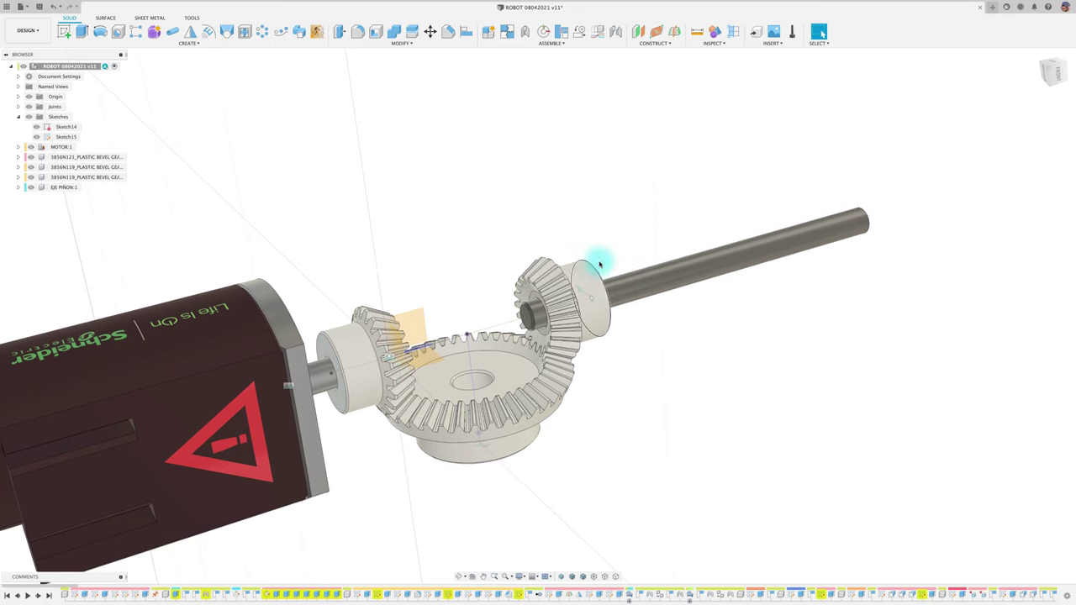
{"action": "mouse_move", "coordinate": [603, 264]}
{"action": "middle_mouse_down", "text": "shift"}
{"action": "mouse_move", "coordinate": [564, 283]}
{"action": "mouse_move", "coordinate": [543, 189]}
{"action": "middle_mouse_up", "text": "shift"}
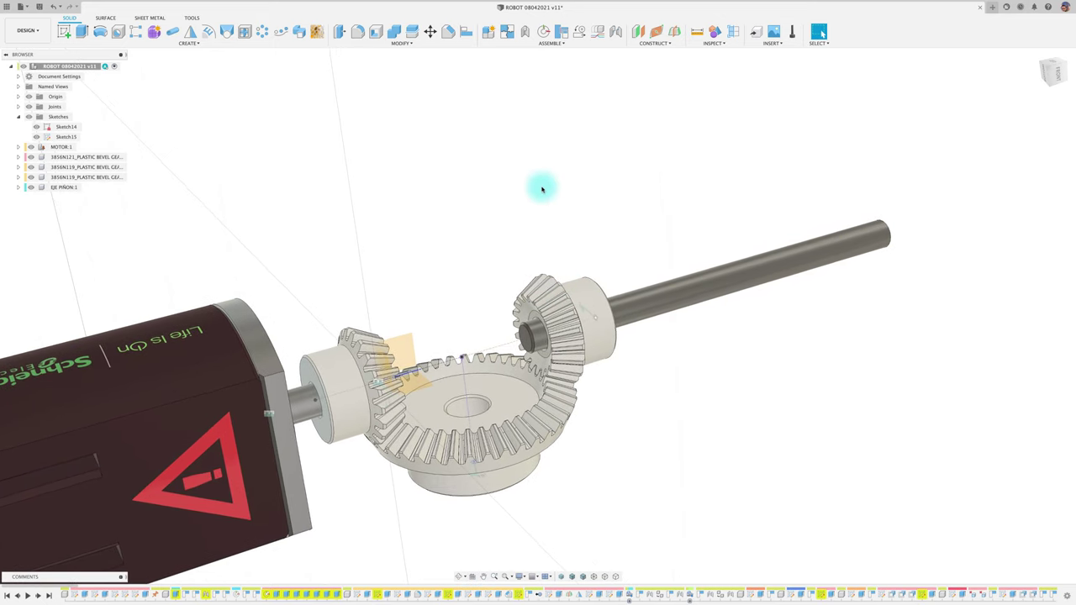
Lock the small bevel gear to the EJE PIÑON shaft with a rigid as-built joint, previewing its motion
{"action": "left_click", "coordinate": [563, 43]}
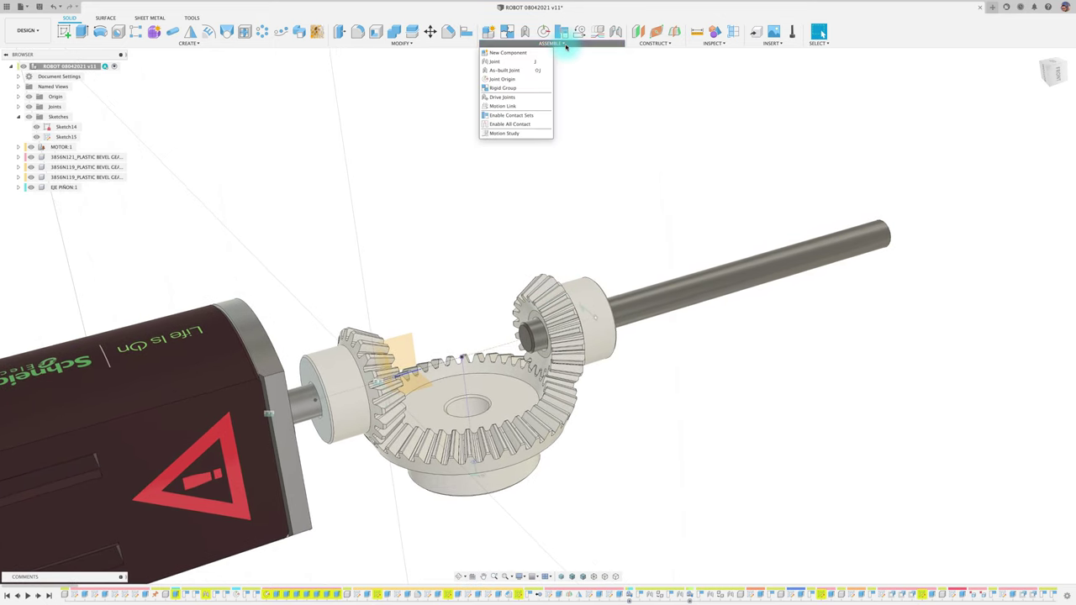
{"action": "left_click", "coordinate": [520, 73]}
{"action": "left_click", "coordinate": [741, 283]}
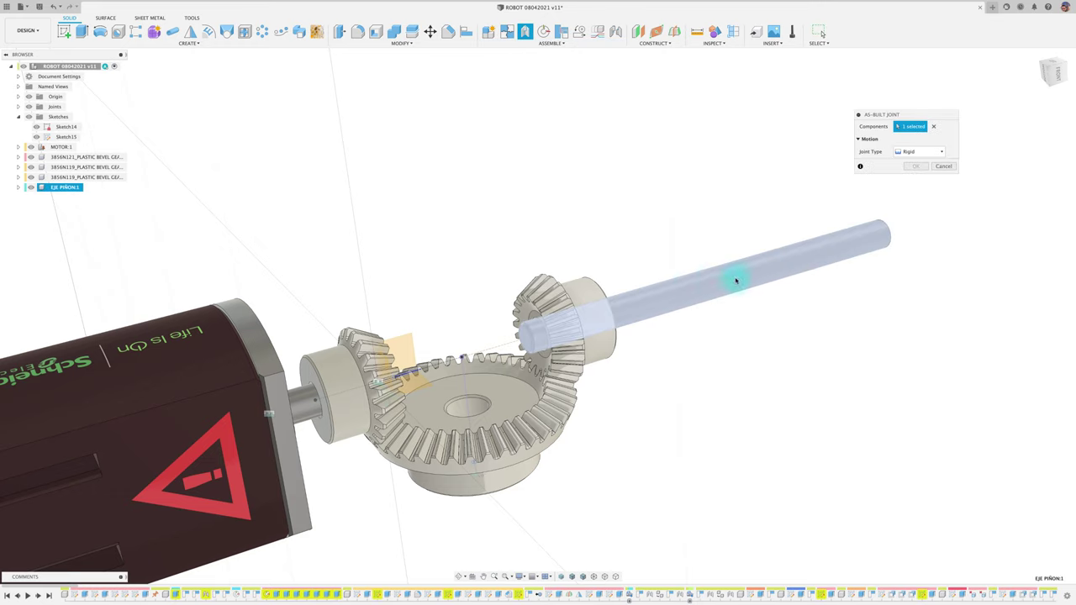
{"action": "left_click", "coordinate": [589, 289]}
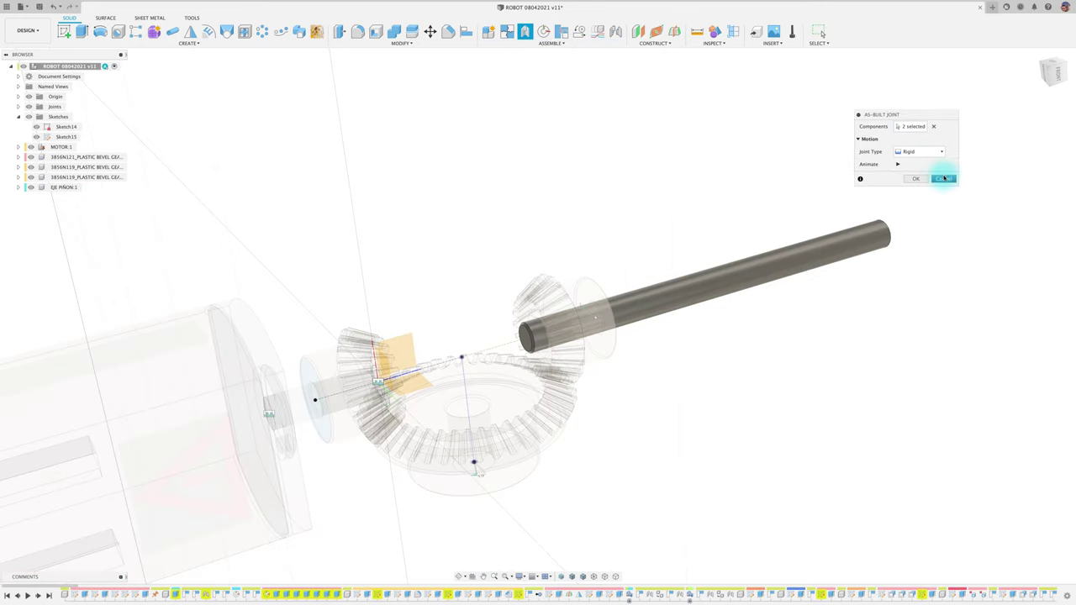
{"action": "left_click", "coordinate": [915, 178]}
{"action": "left_click", "coordinate": [563, 47]}
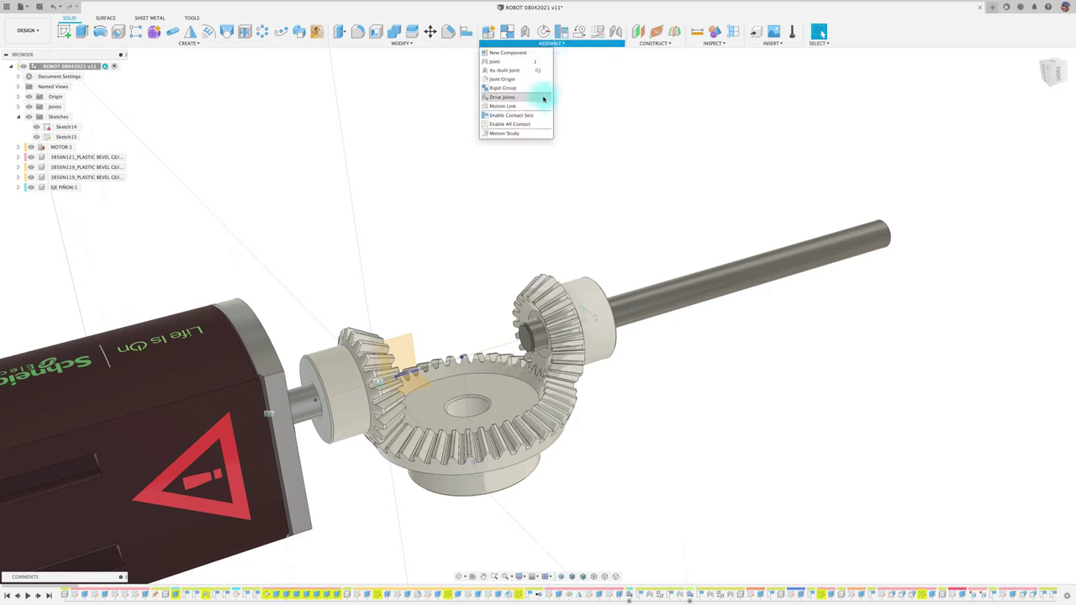
{"action": "left_click", "coordinate": [542, 74]}
{"action": "left_click", "coordinate": [587, 299]}
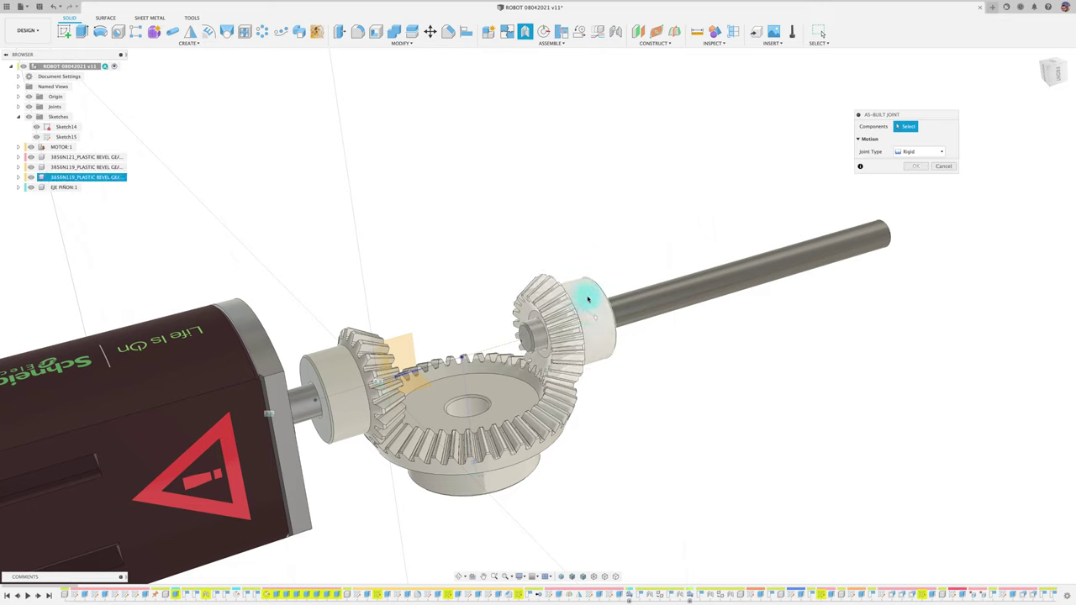
{"action": "left_click", "coordinate": [635, 297]}
{"action": "left_click", "coordinate": [640, 301]}
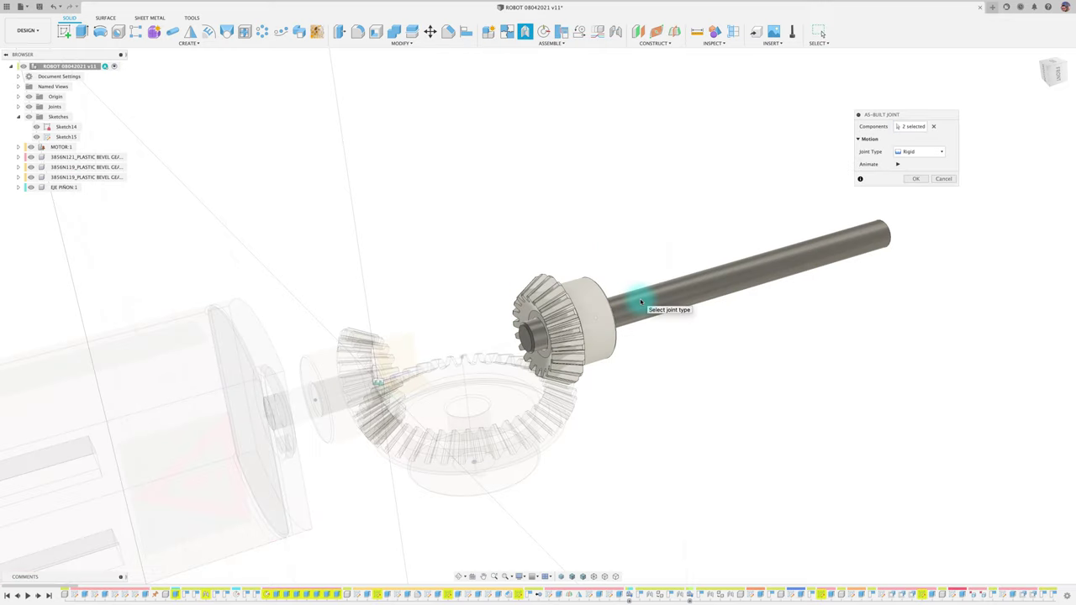
{"action": "left_click", "coordinate": [897, 163]}
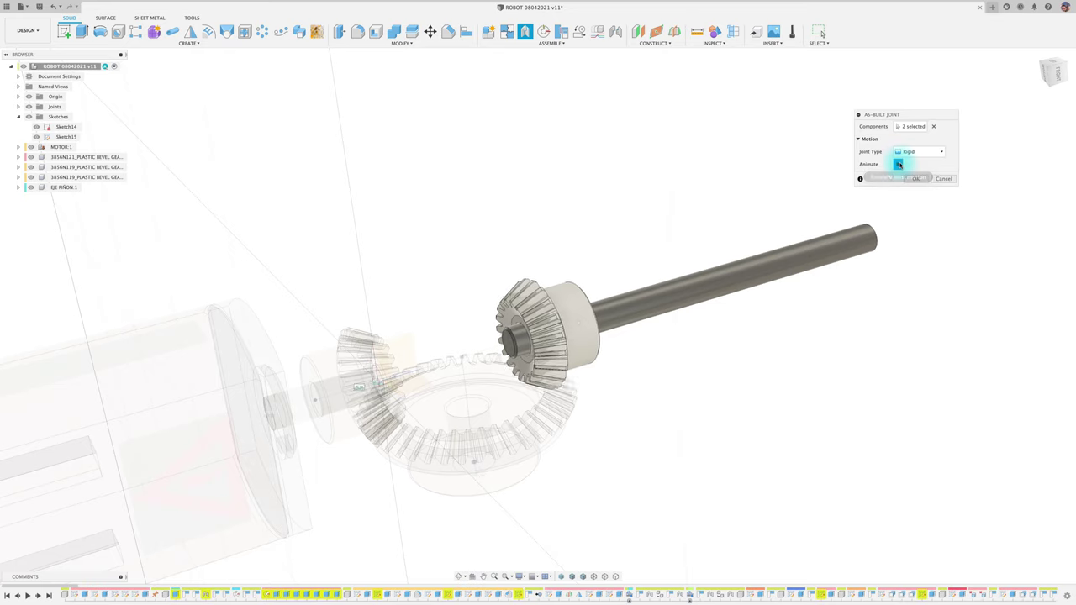
{"action": "left_click", "coordinate": [916, 180]}
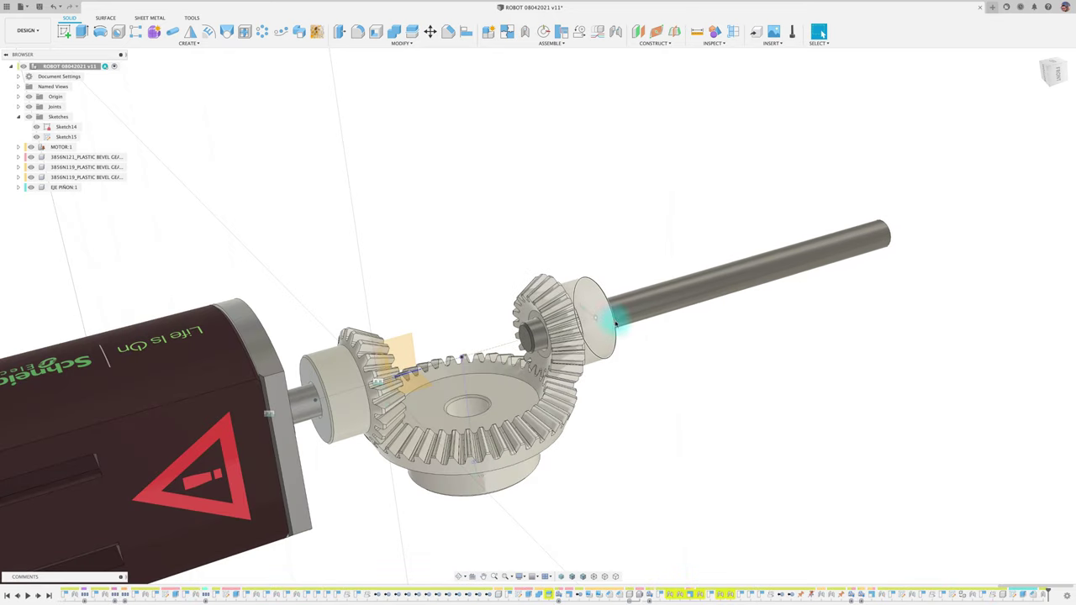
{"action": "key", "text": "d"}
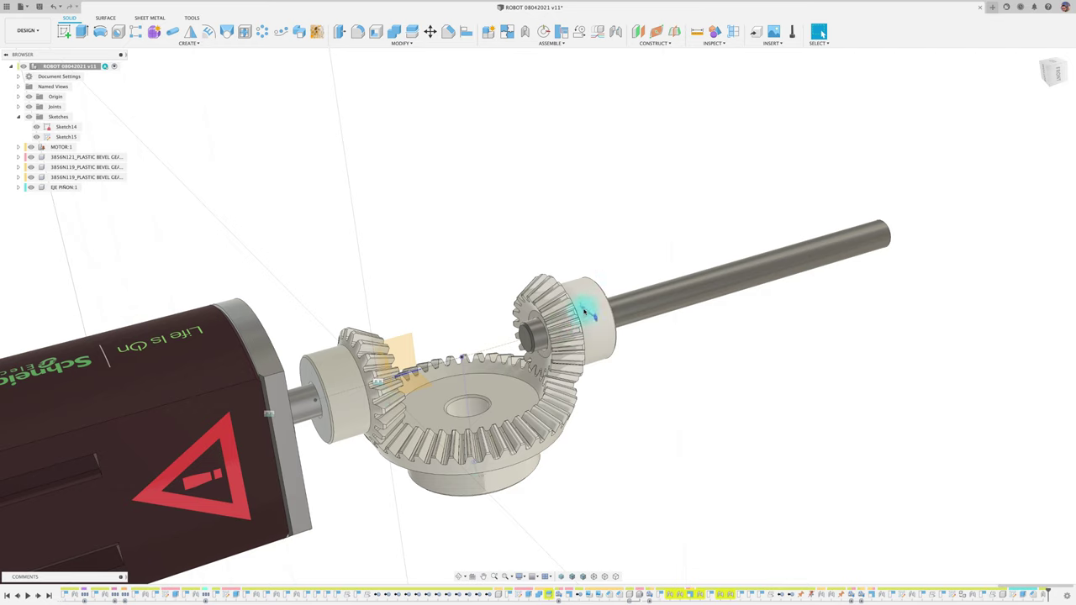
{"action": "right_click", "coordinate": [592, 316]}
{"action": "left_click", "coordinate": [575, 399]}
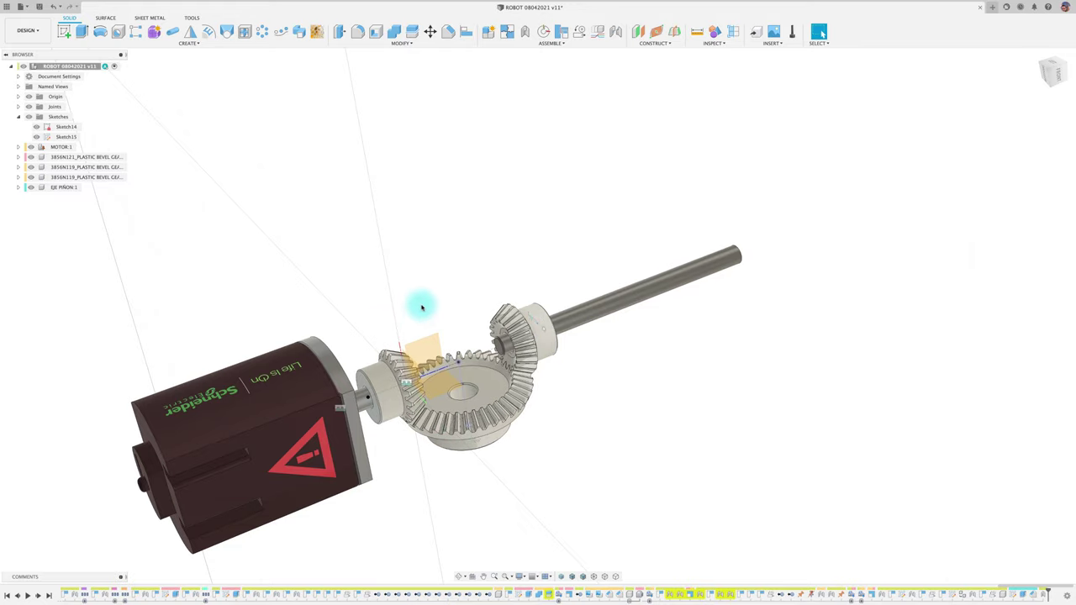
{"action": "mouse_move", "coordinate": [422, 308]}
{"action": "middle_mouse_down", "text": "shift"}
{"action": "mouse_move", "coordinate": [427, 315]}
{"action": "mouse_move", "coordinate": [437, 287]}
{"action": "middle_mouse_up", "text": "shift"}
{"action": "left_click", "coordinate": [697, 34]}
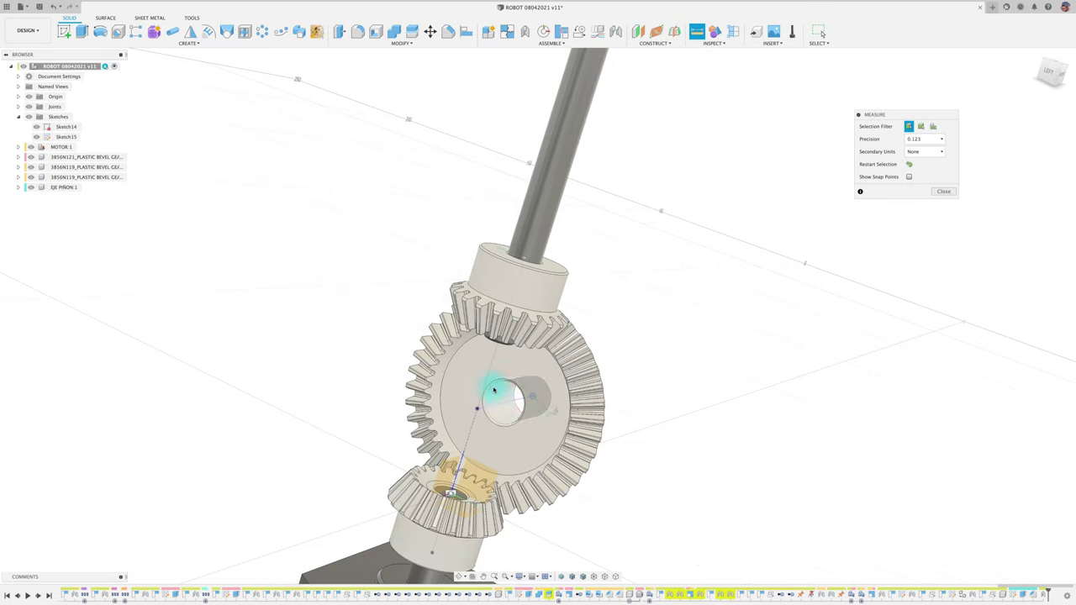
{"action": "left_click", "coordinate": [492, 391]}
{"action": "left_click", "coordinate": [944, 297]}
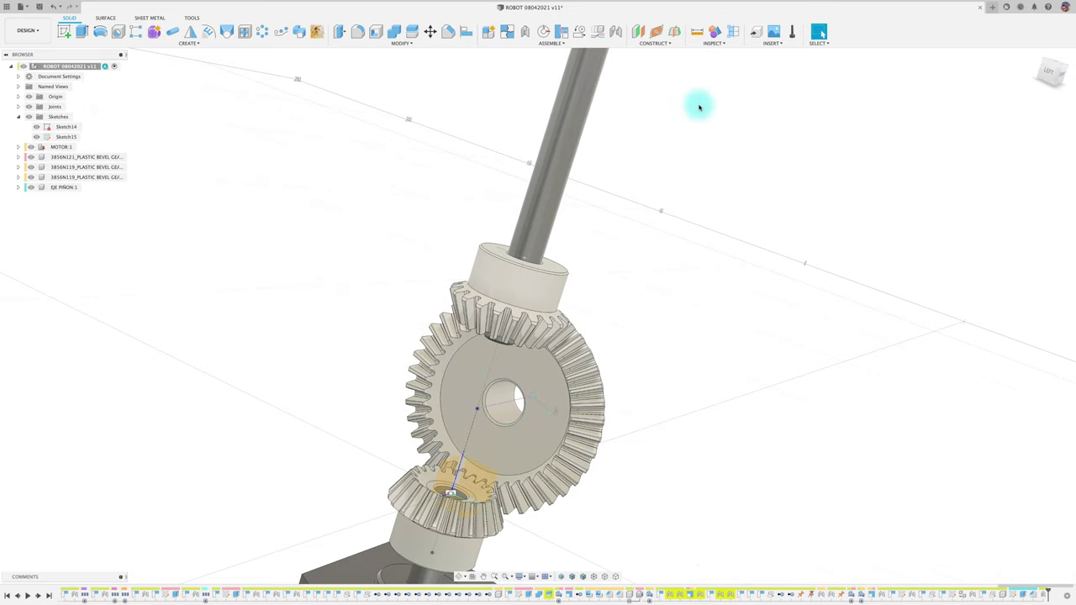
{"action": "left_click", "coordinate": [698, 37]}
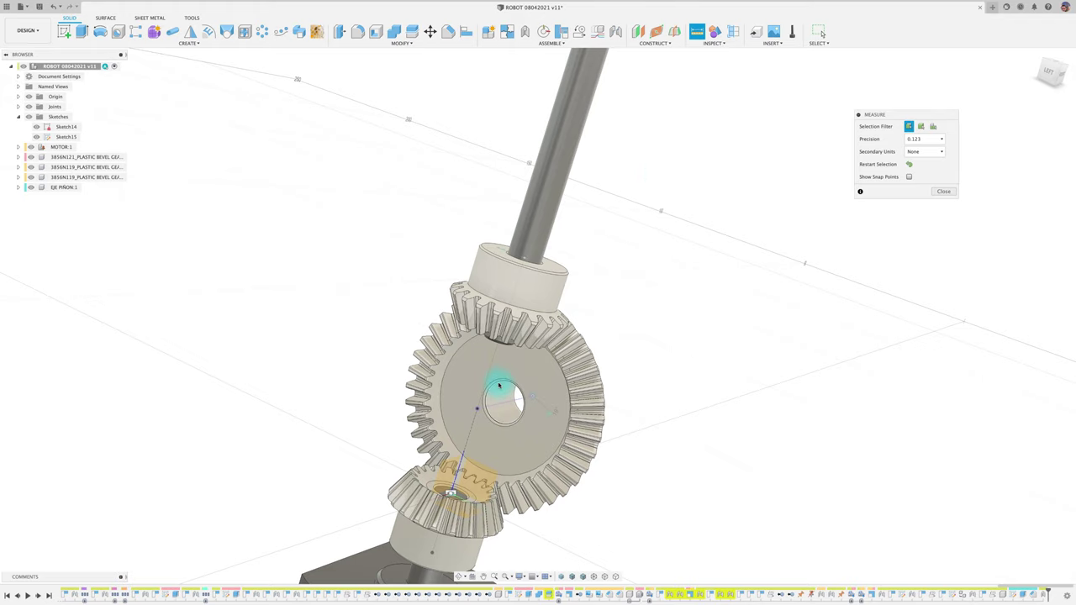
{"action": "left_click", "coordinate": [499, 385]}
{"action": "left_click", "coordinate": [822, 367]}
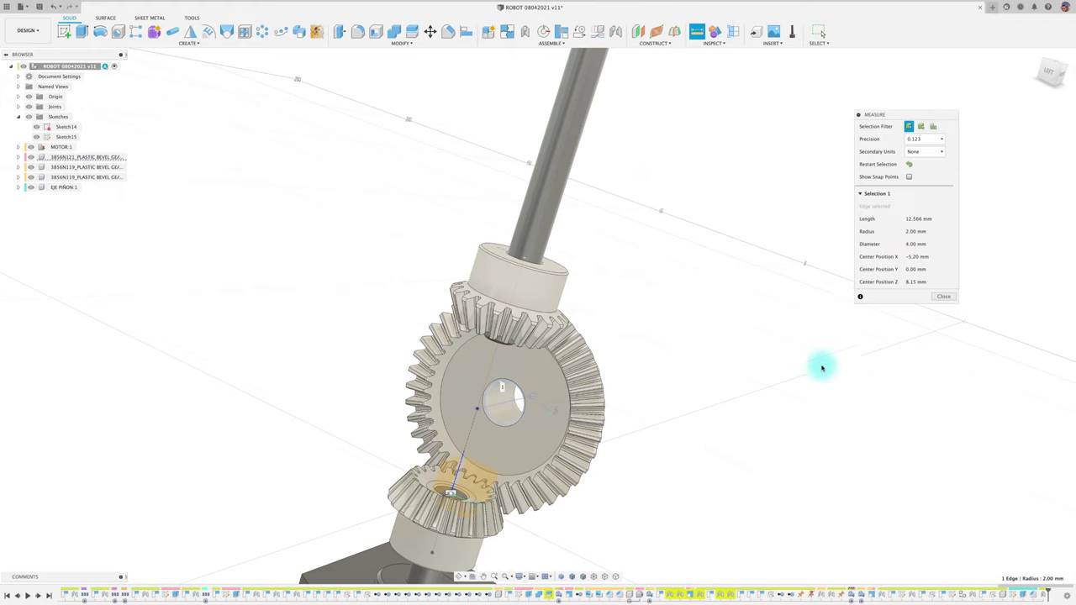
{"action": "left_click", "coordinate": [944, 299]}
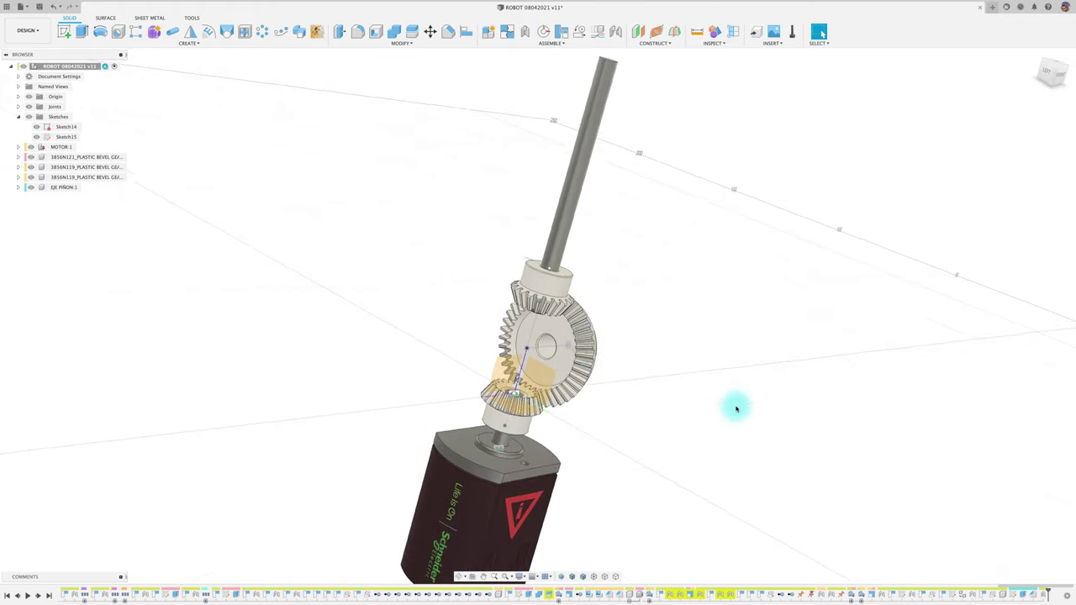
Add a new empty component named EJE CORONA to the assembly
{"action": "middle_click_drag", "start_coordinate": [736, 408], "coordinate": [263, 223], "text": "shift"}
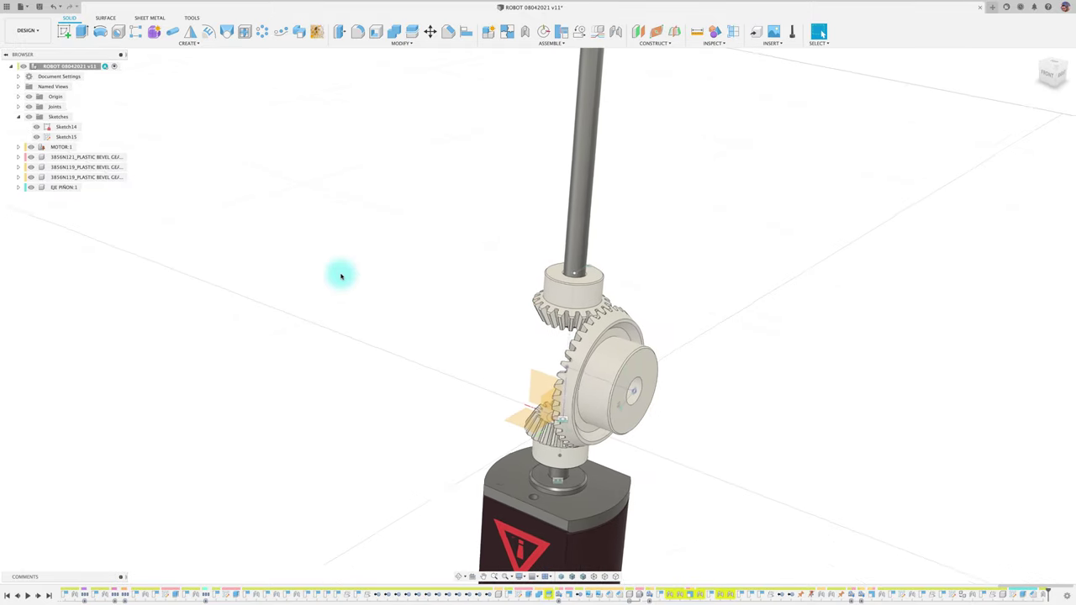
{"action": "left_click", "coordinate": [490, 32]}
{"action": "left_click", "coordinate": [912, 205]}
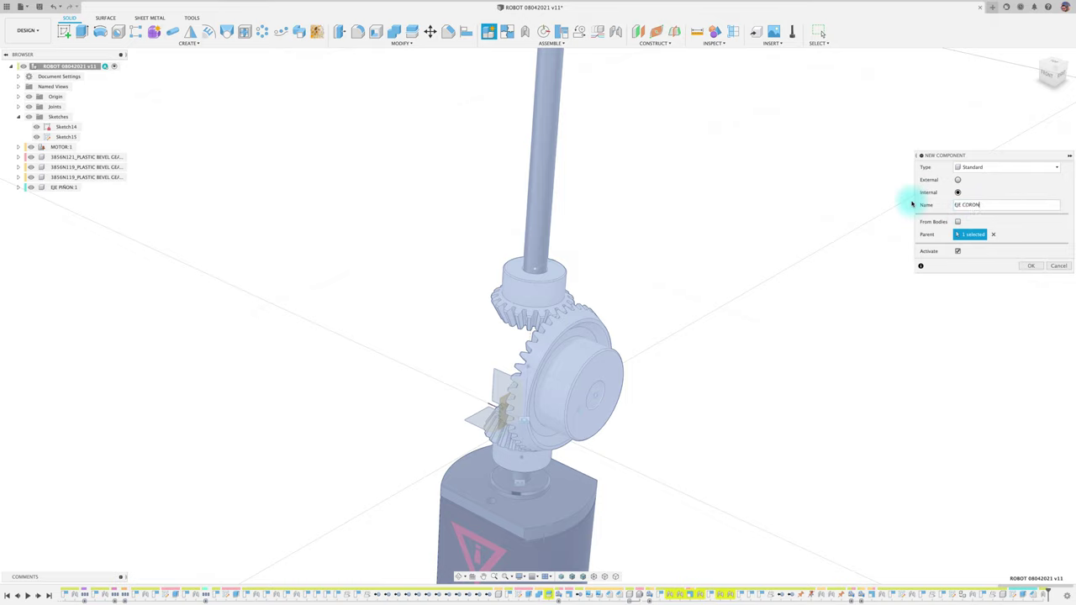
{"action": "left_click", "coordinate": [1033, 267]}
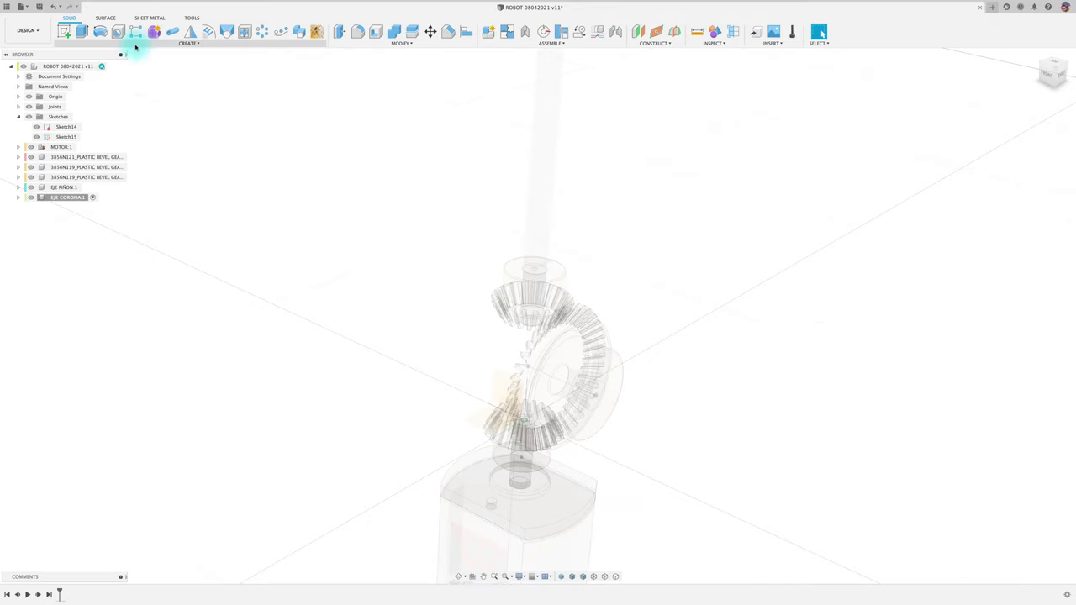
{"action": "left_click", "coordinate": [63, 31]}
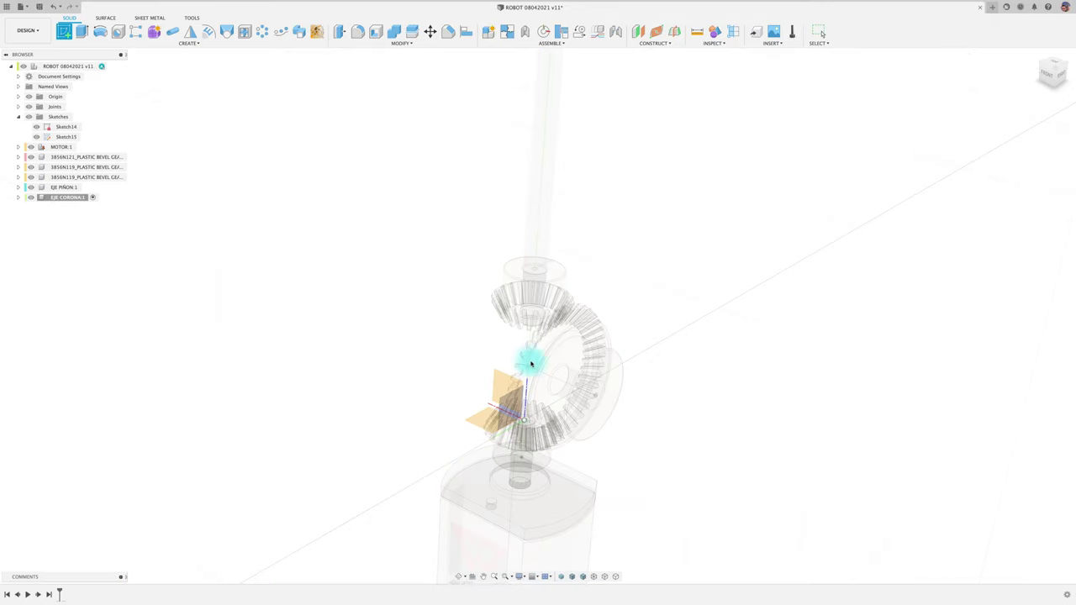
Project the crown gear's 4 mm bore circle into a sketch and extrude it 2 mm
{"action": "left_click", "coordinate": [602, 417]}
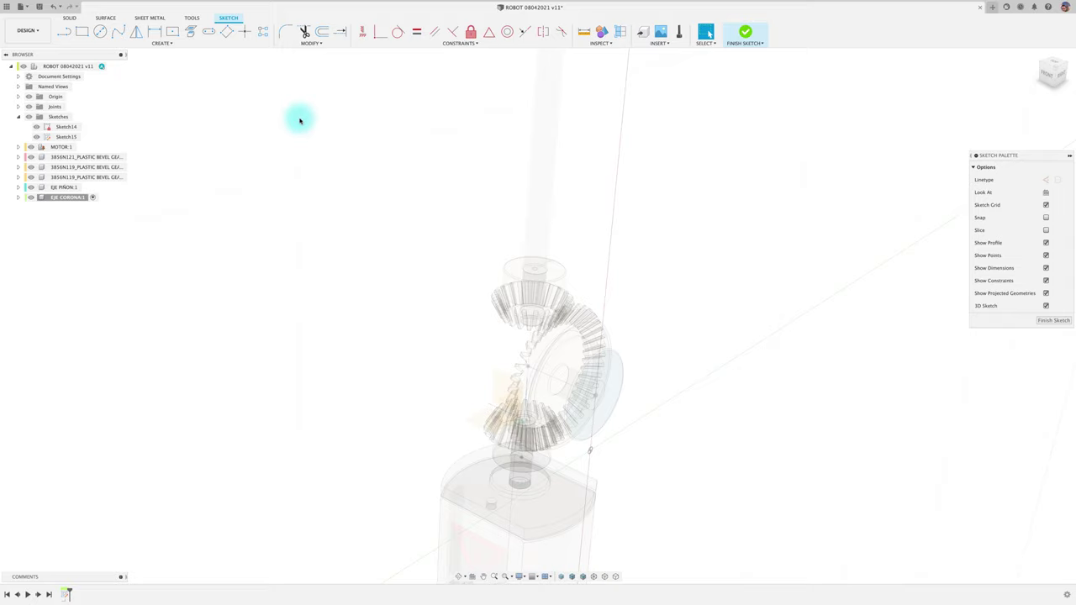
{"action": "key", "text": "p"}
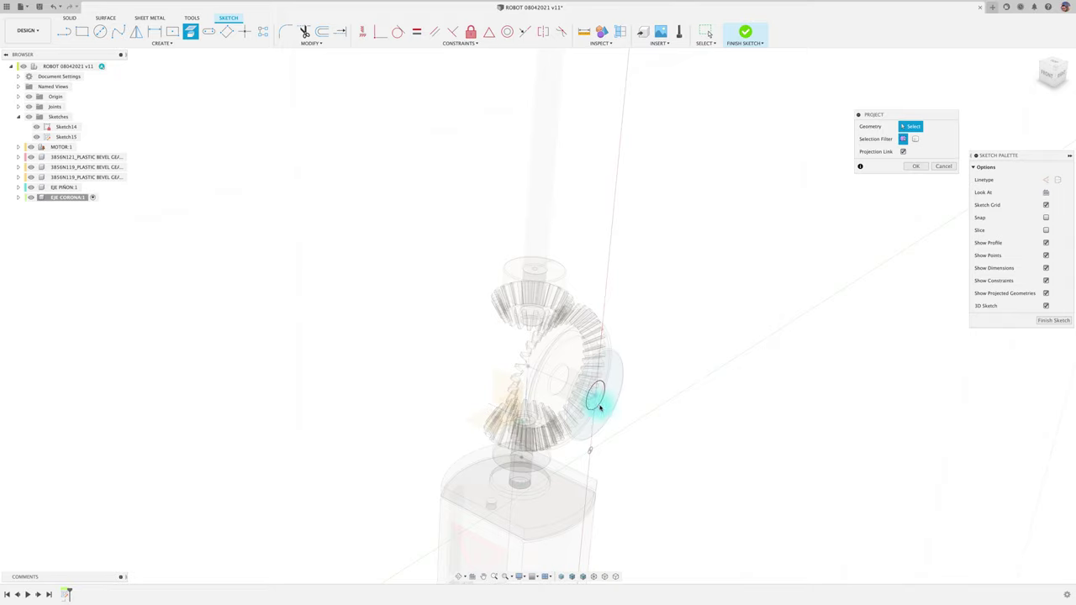
{"action": "key", "text": "e"}
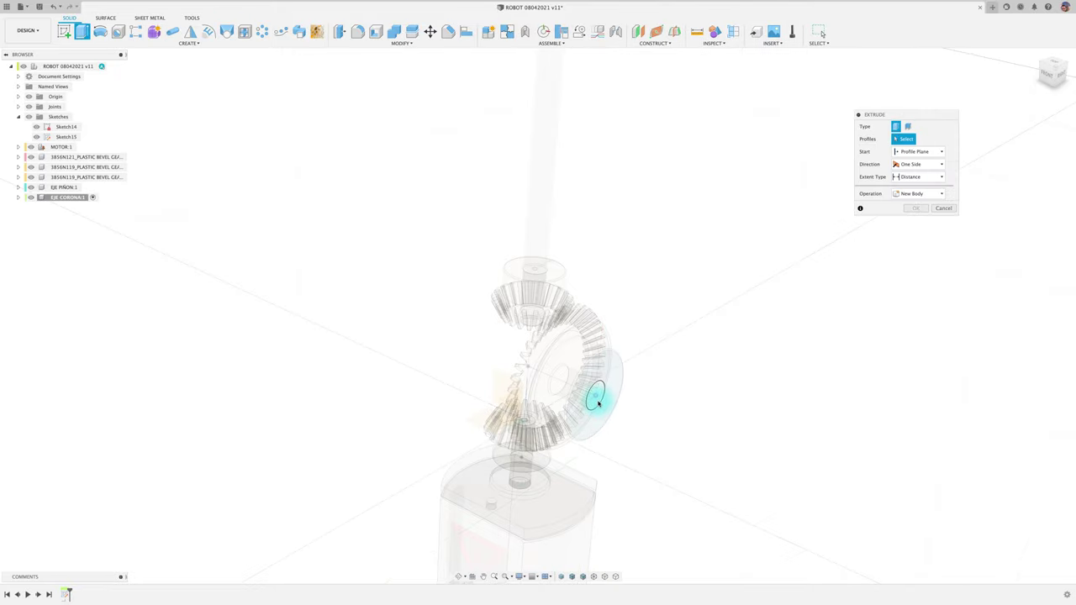
{"action": "left_click_drag", "start_coordinate": [602, 398], "coordinate": [622, 407]}
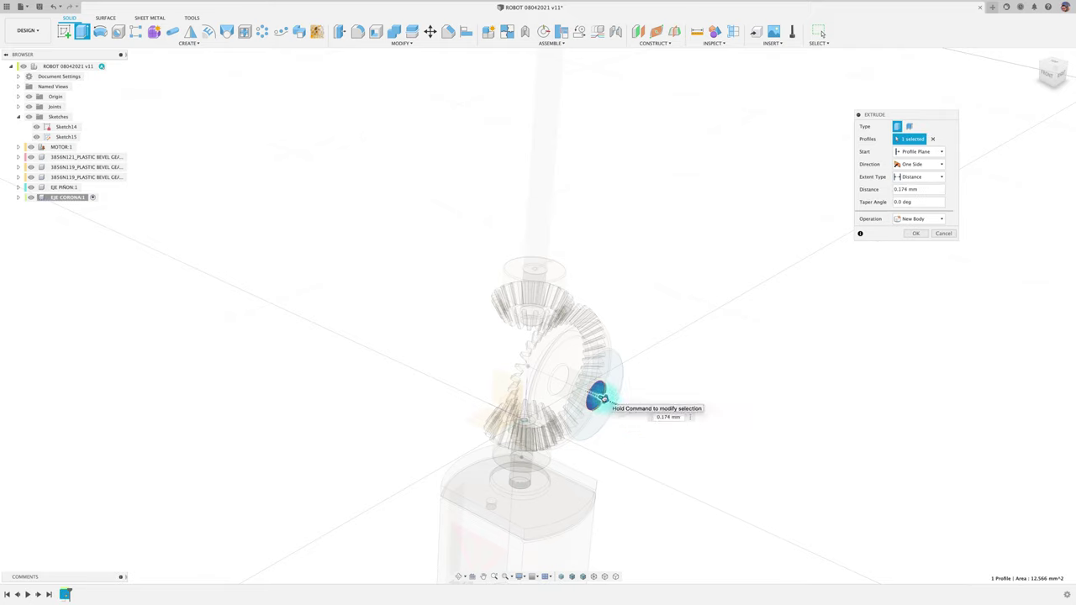
{"action": "left_click_drag", "start_coordinate": [602, 398], "coordinate": [614, 404]}
{"action": "left_click", "coordinate": [644, 444]}
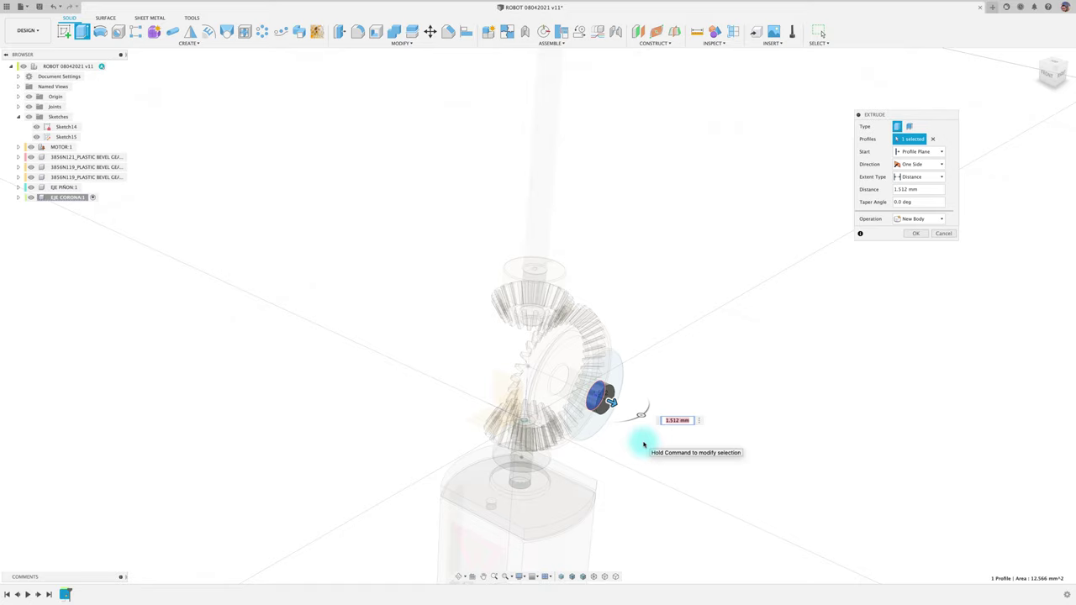
{"action": "left_click", "coordinate": [910, 239]}
Make the extrusion two-sided, adding 7 mm on the second side
{"action": "left_click", "coordinate": [928, 166]}
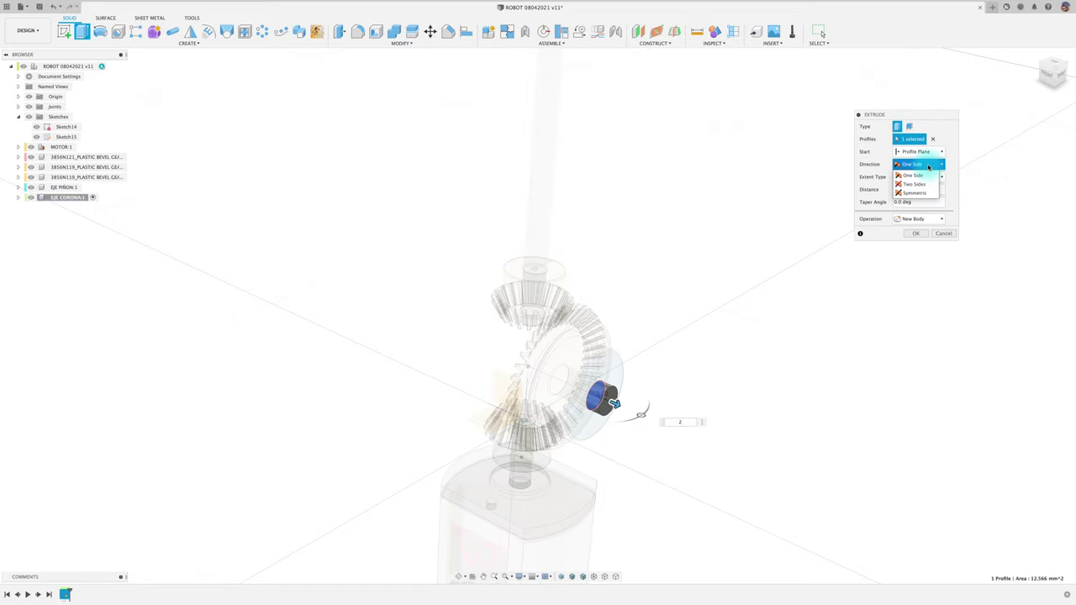
{"action": "left_click", "coordinate": [916, 184]}
{"action": "middle_click_drag", "start_coordinate": [703, 360], "coordinate": [544, 395], "text": "shift"}
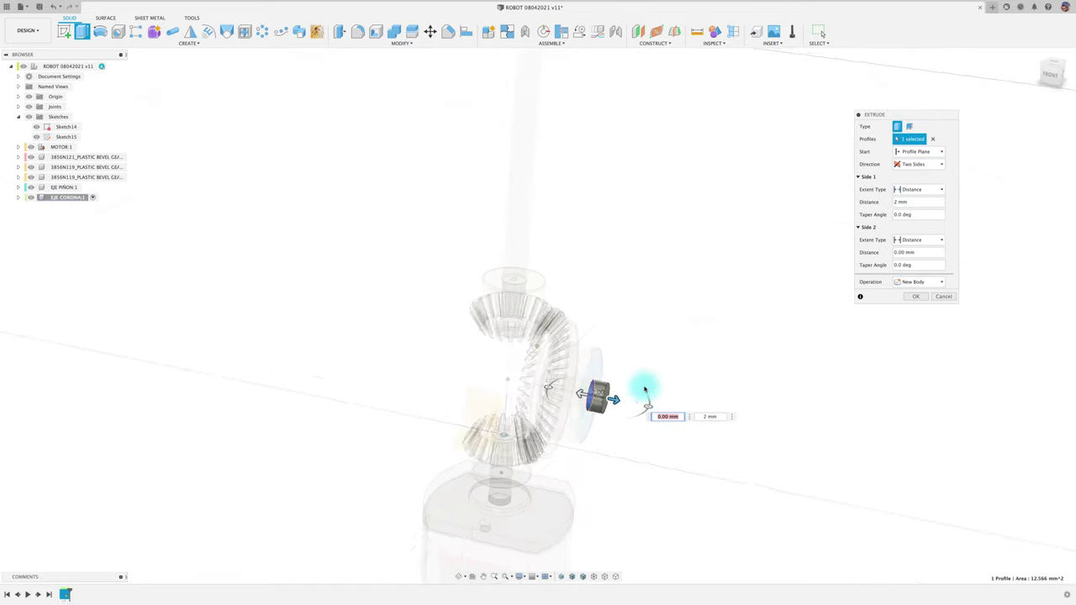
{"action": "left_click_drag", "start_coordinate": [544, 395], "coordinate": [509, 397]}
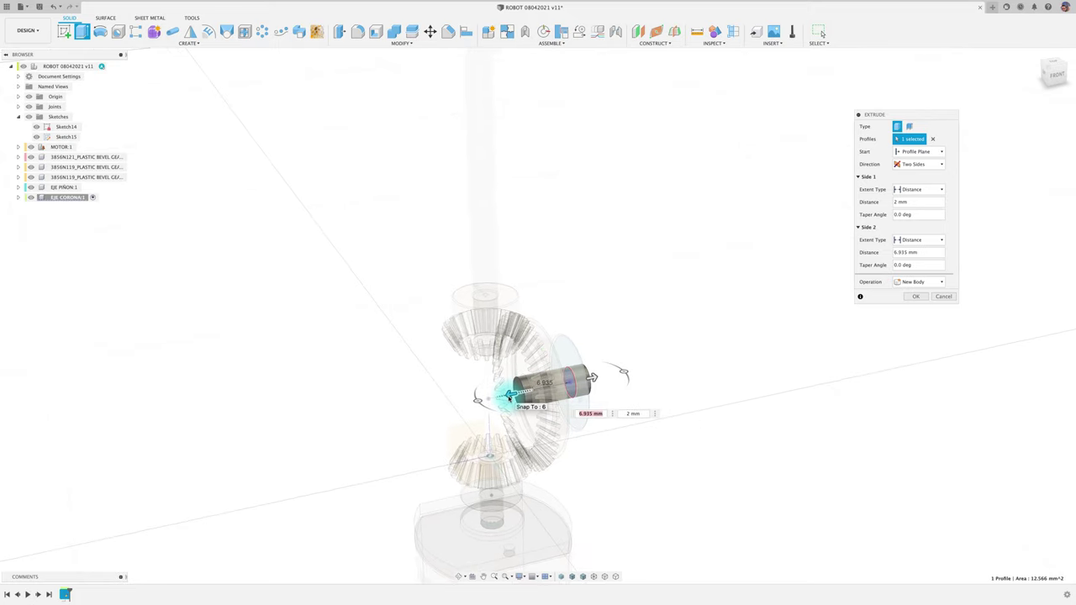
{"action": "left_click", "coordinate": [909, 345]}
{"action": "left_click", "coordinate": [916, 298]}
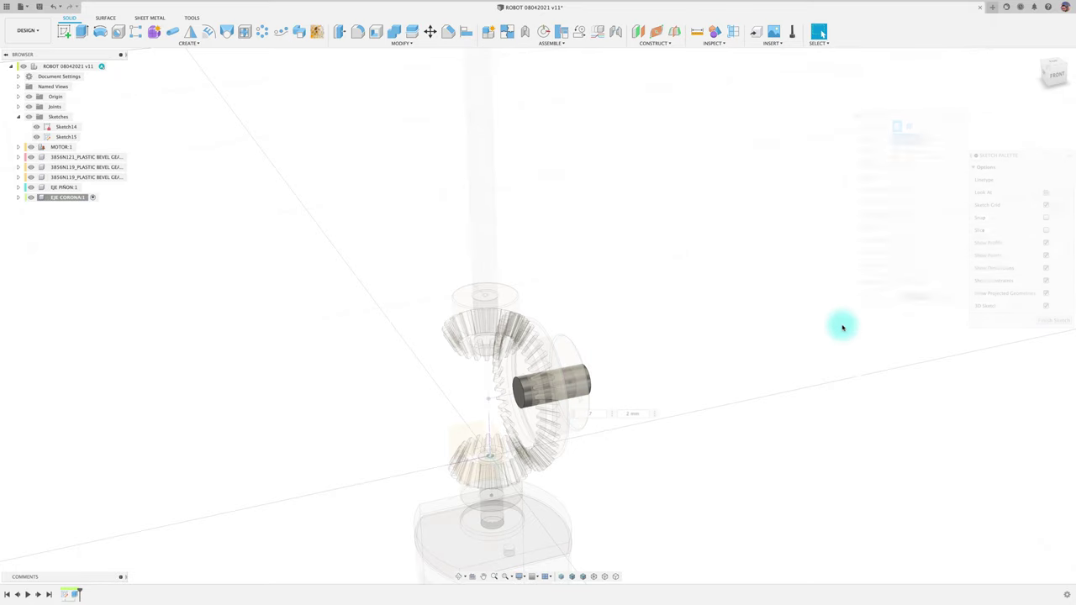
{"action": "mouse_move", "coordinate": [506, 196]}
{"action": "middle_mouse_down", "text": "shift"}
{"action": "mouse_move", "coordinate": [509, 230]}
{"action": "mouse_move", "coordinate": [386, 231]}
{"action": "middle_mouse_up", "text": "shift"}
Extend the crown-gear shaft from one end face by a joined 43.055 mm extrusion
{"action": "left_click", "coordinate": [65, 33]}
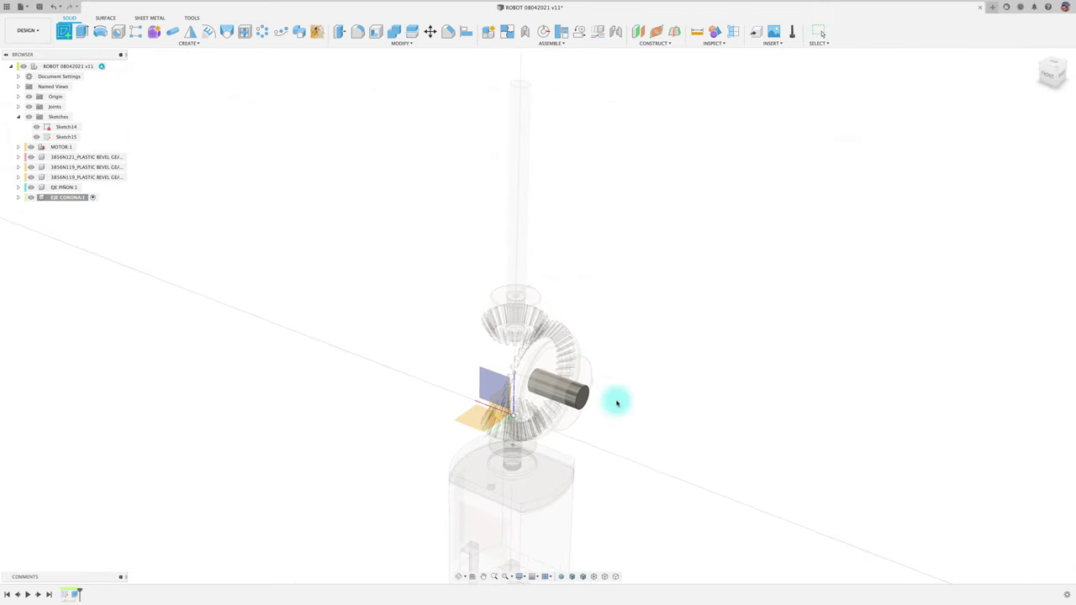
{"action": "left_click", "coordinate": [586, 400]}
{"action": "key", "text": "c"}
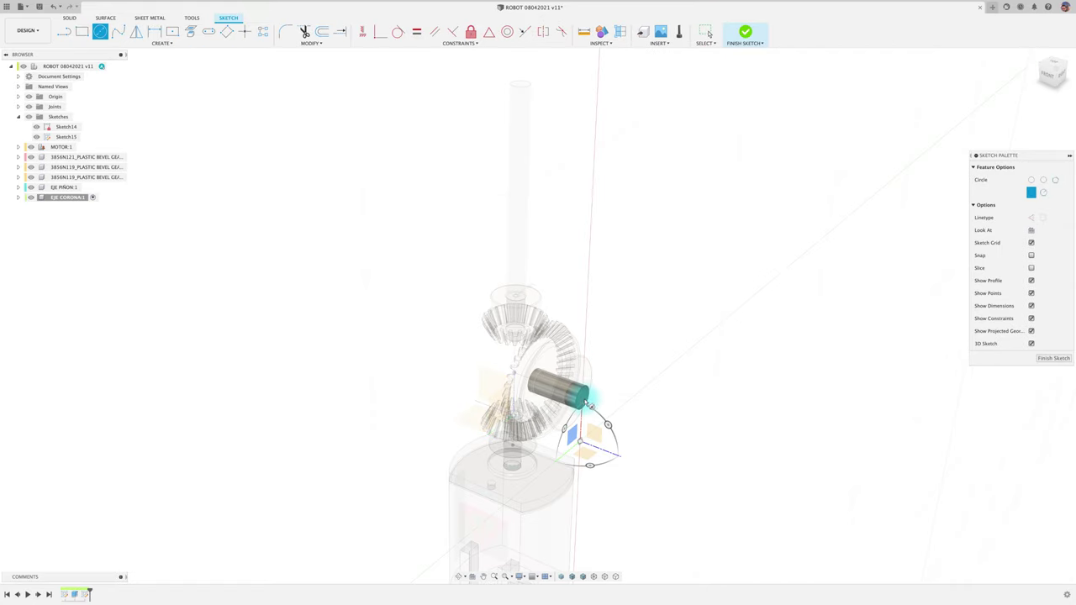
{"action": "left_click", "coordinate": [586, 401]}
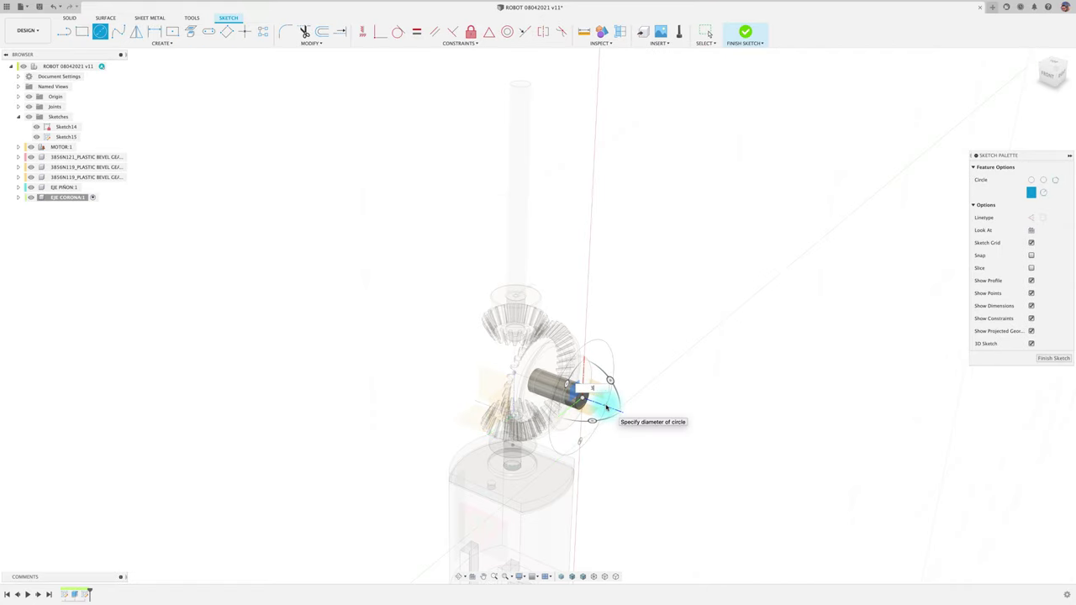
{"action": "key", "text": "Escape"}
{"action": "key", "text": "e"}
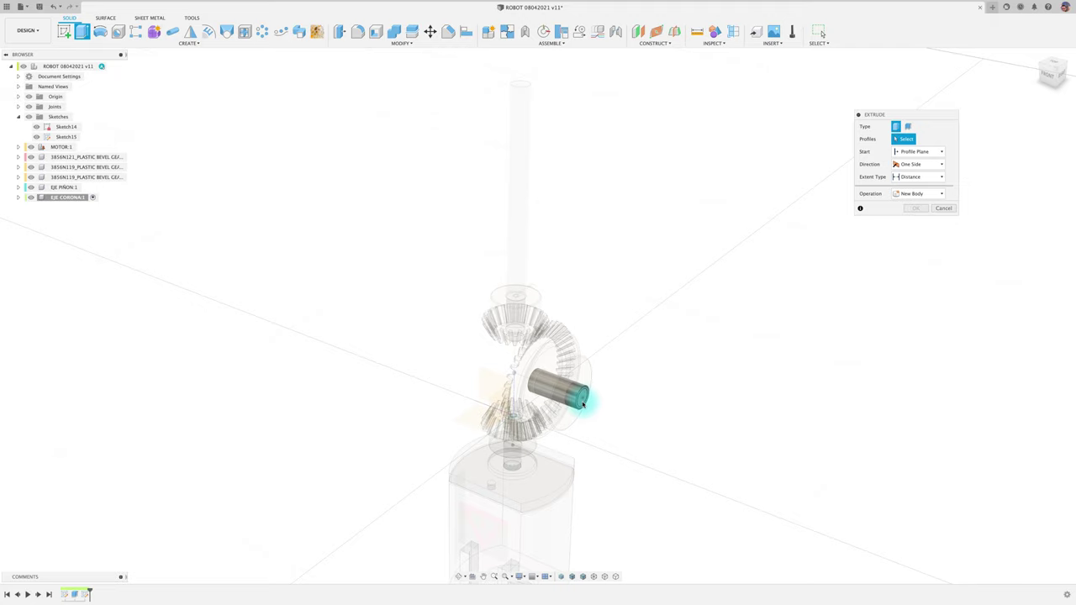
{"action": "left_click", "coordinate": [583, 405]}
{"action": "left_click_drag", "start_coordinate": [590, 400], "coordinate": [847, 494]}
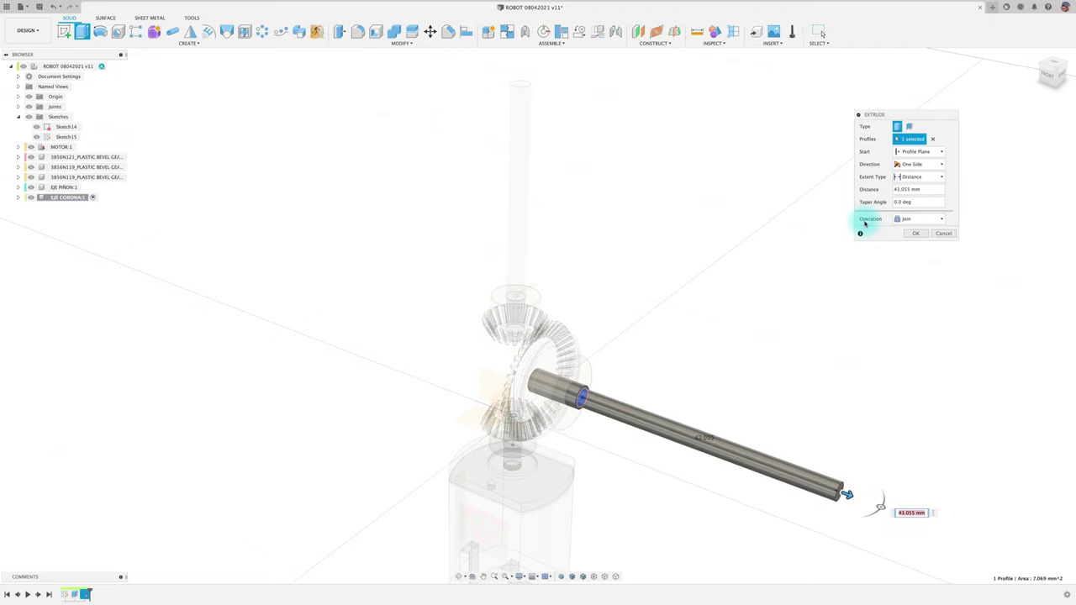
{"action": "left_click", "coordinate": [915, 234]}
Extrude the shaft's opposite end face 38.845 mm, then reactivate the root assembly
{"action": "middle_click_drag", "start_coordinate": [759, 305], "coordinate": [699, 314], "text": "shift"}
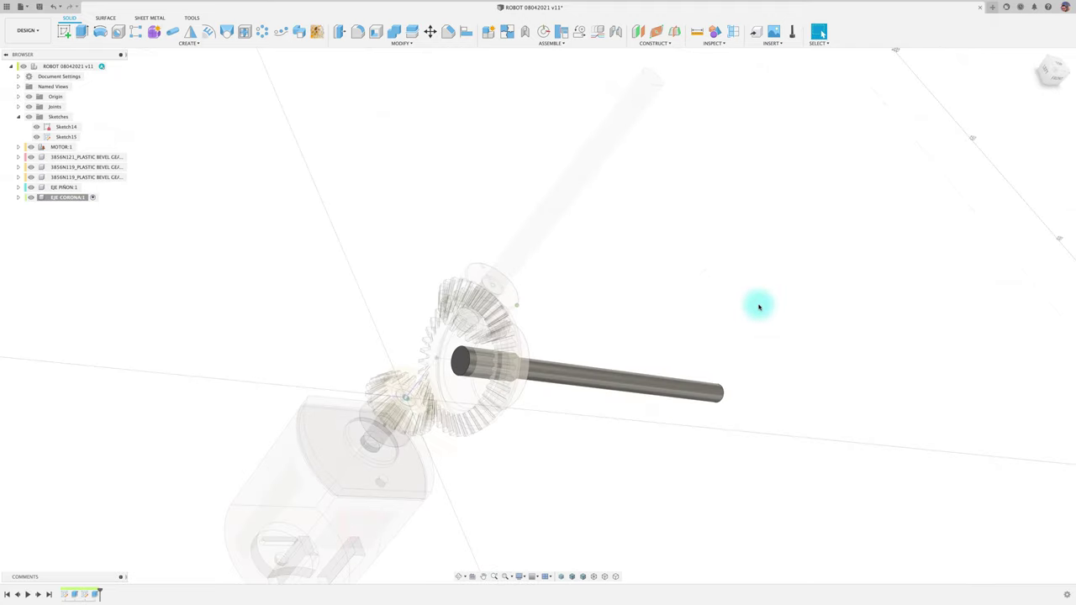
{"action": "left_click", "coordinate": [67, 34]}
{"action": "left_click", "coordinate": [554, 386]}
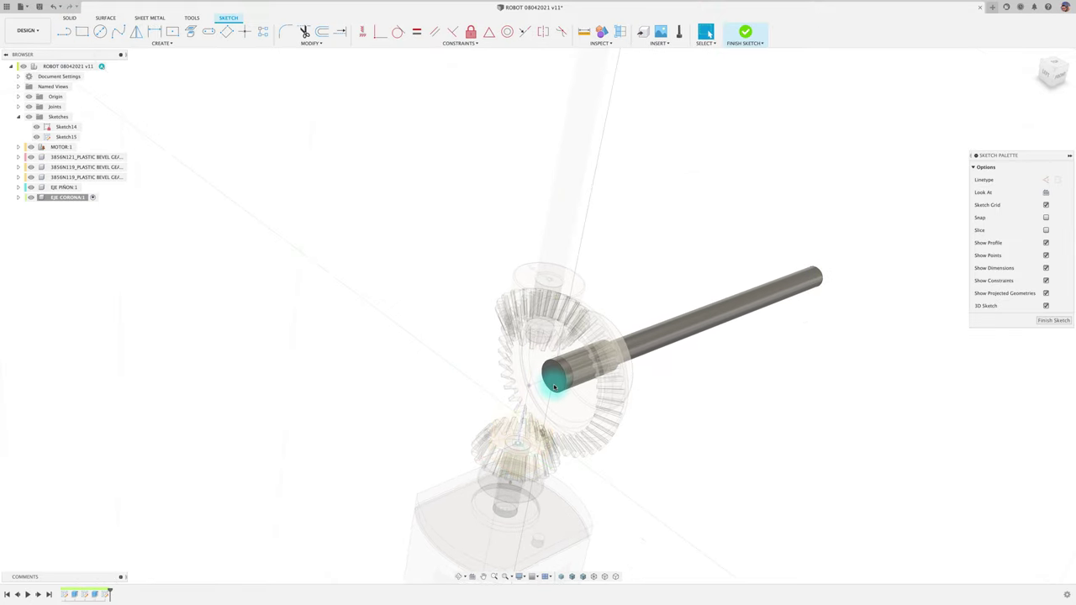
{"action": "key", "text": "c"}
{"action": "left_click", "coordinate": [555, 385]}
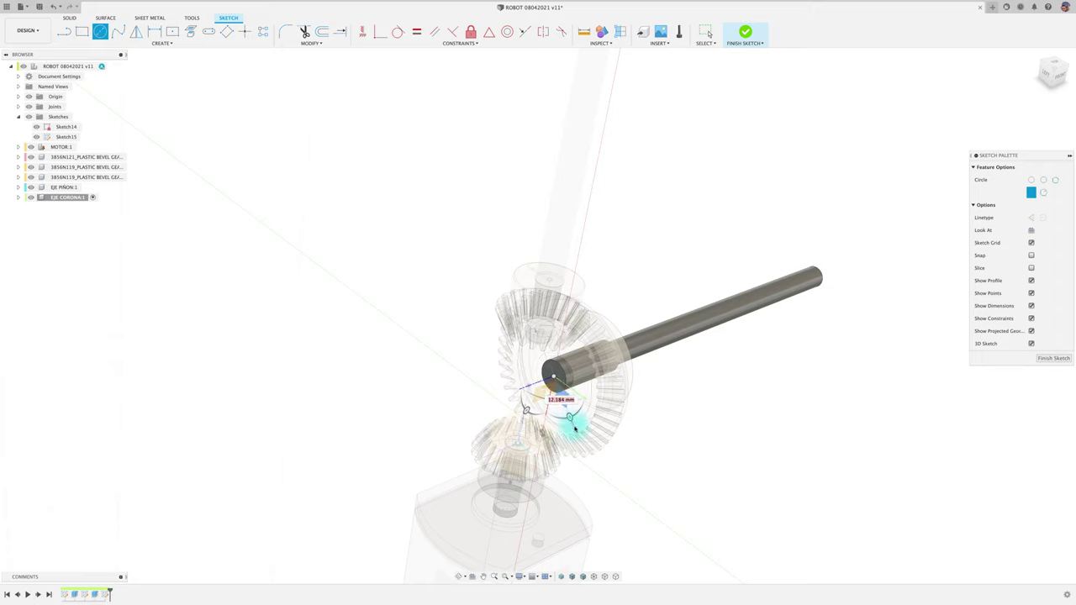
{"action": "key", "text": "Escape"}
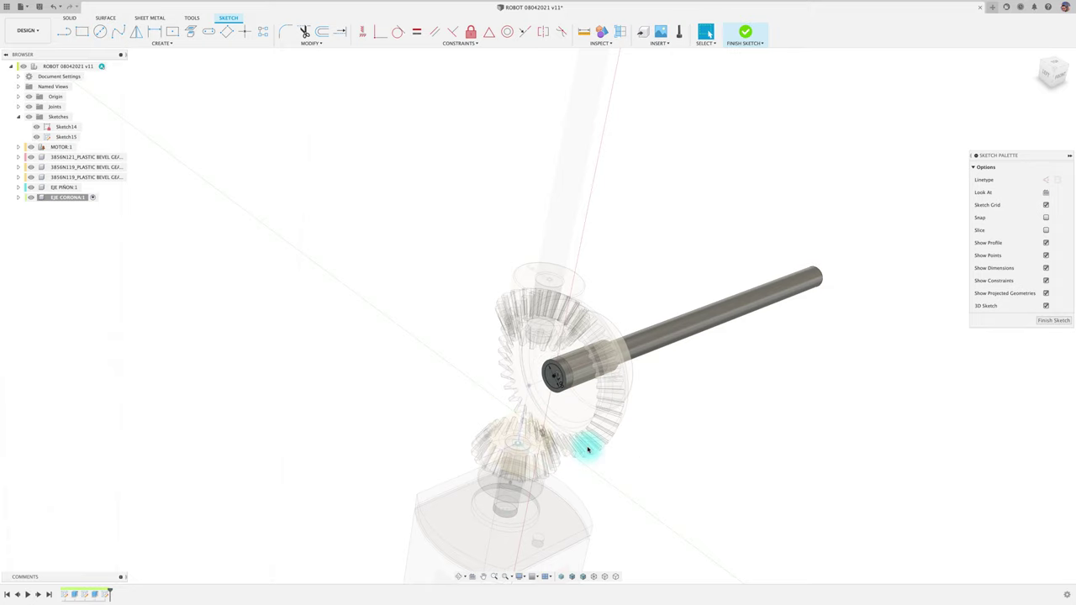
{"action": "key", "text": "e"}
{"action": "left_click", "coordinate": [553, 377]}
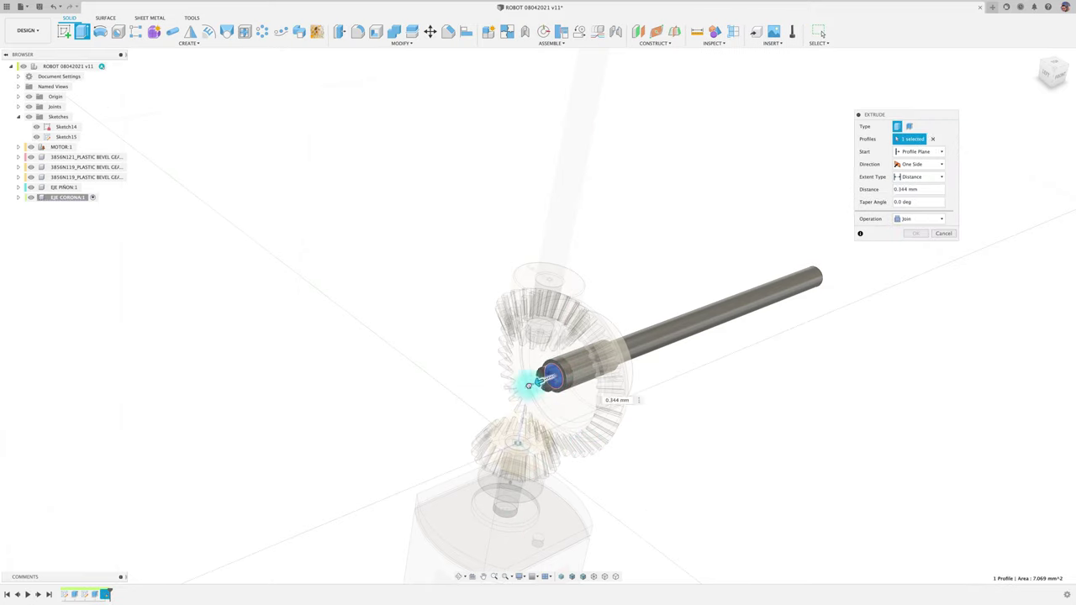
{"action": "mouse_move", "coordinate": [527, 385]}
{"action": "left_mouse_down"}
{"action": "mouse_move", "coordinate": [303, 446]}
{"action": "mouse_move", "coordinate": [262, 488]}
{"action": "left_mouse_up"}
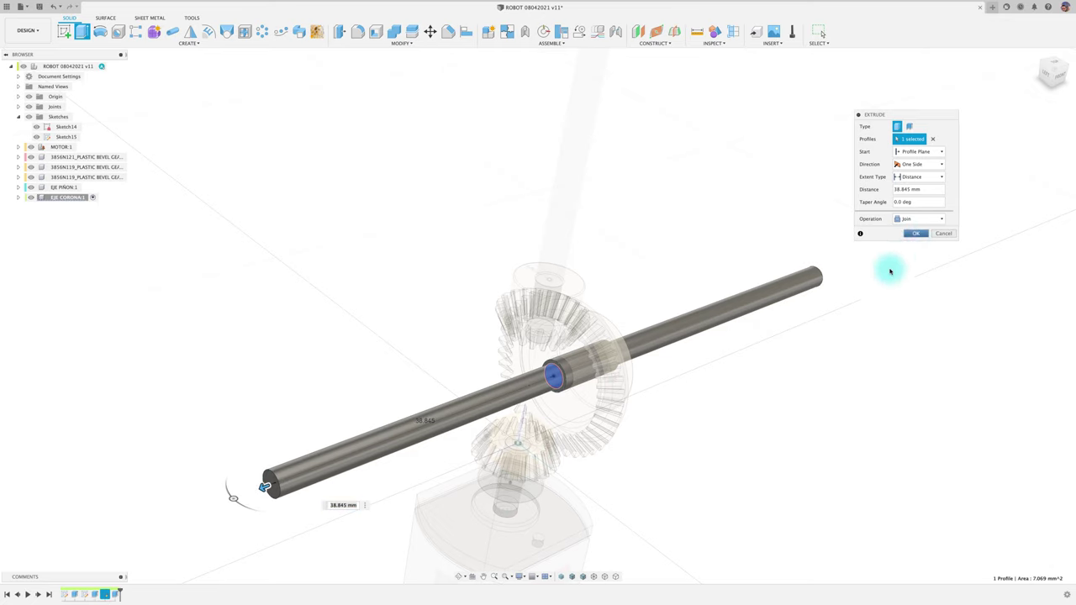
{"action": "key", "text": "Return"}
{"action": "left_click", "coordinate": [101, 65]}
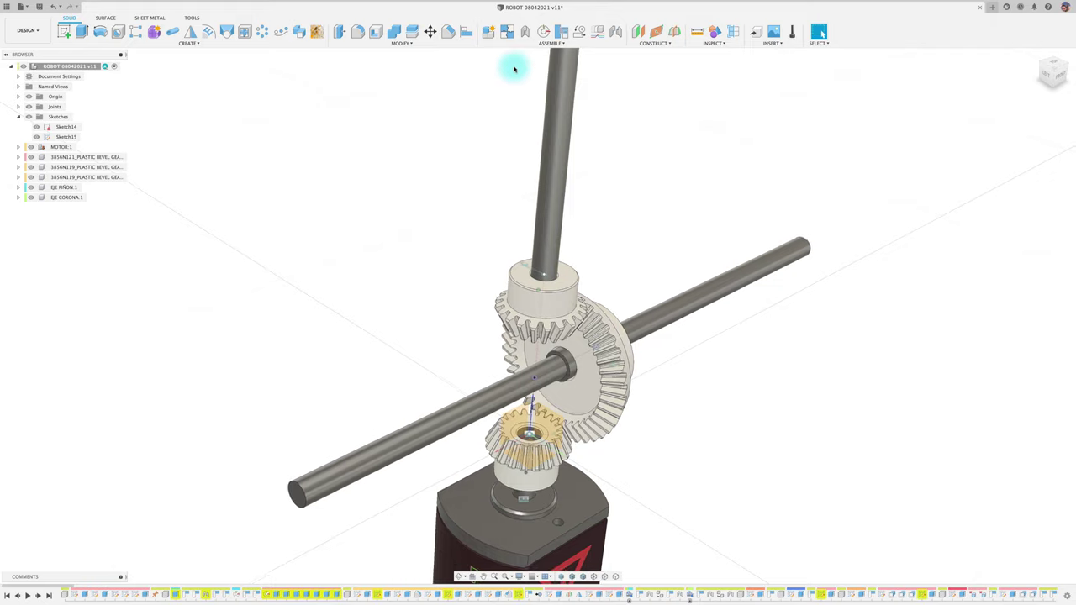
Lock the large 3856N121 bevel gear to the EJE CORONA shaft with a rigid as-built joint
{"action": "left_click", "coordinate": [570, 42]}
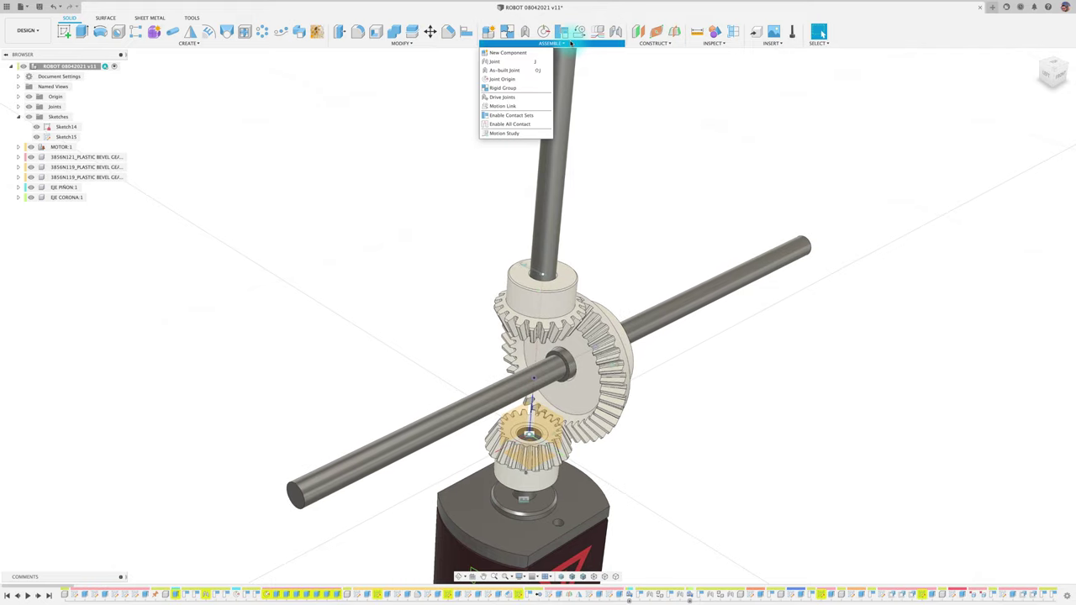
{"action": "left_click", "coordinate": [508, 71]}
{"action": "left_click", "coordinate": [613, 372]}
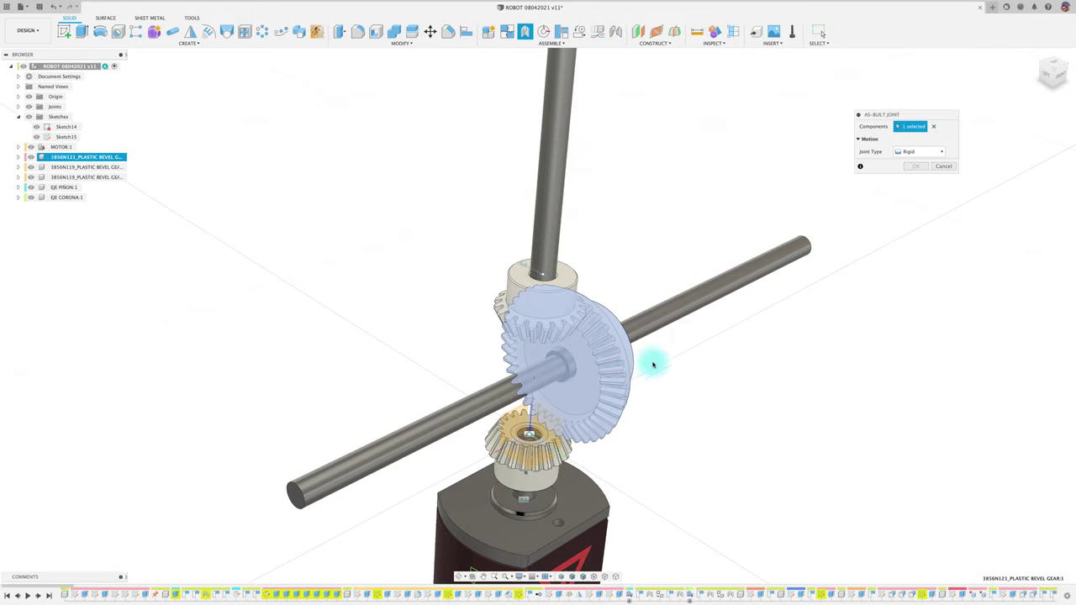
{"action": "left_click", "coordinate": [680, 312]}
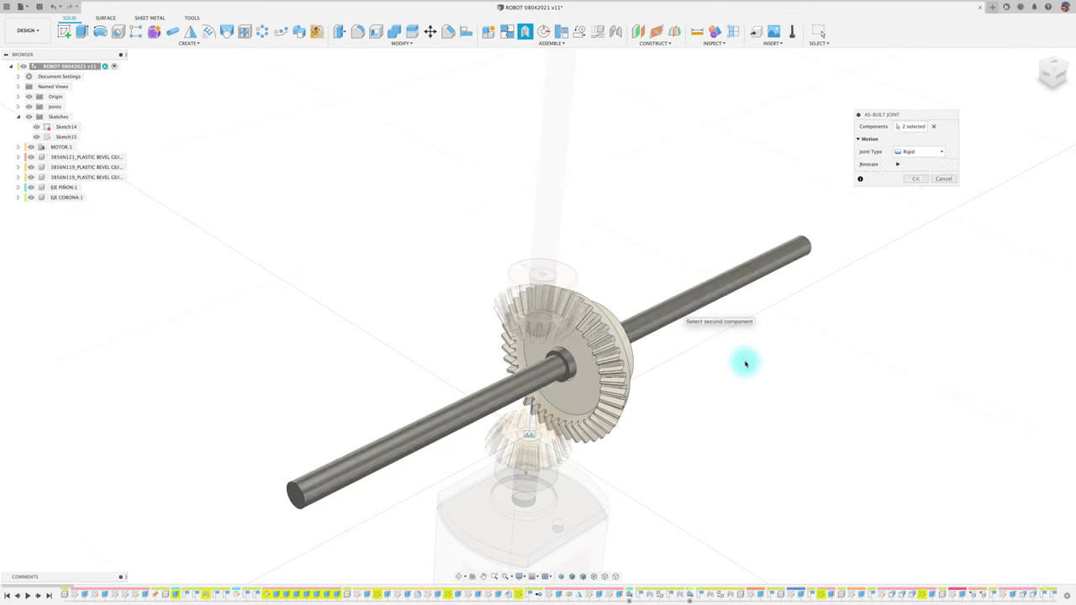
{"action": "left_click", "coordinate": [898, 165]}
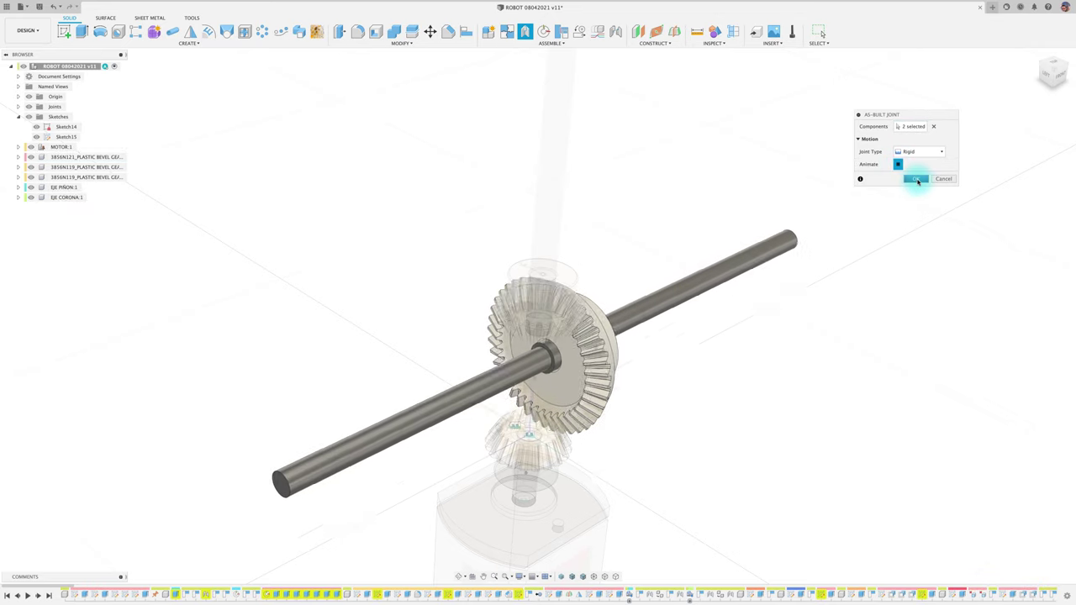
{"action": "left_click", "coordinate": [916, 178]}
{"action": "middle_click_drag", "start_coordinate": [551, 429], "coordinate": [554, 295], "text": "shift"}
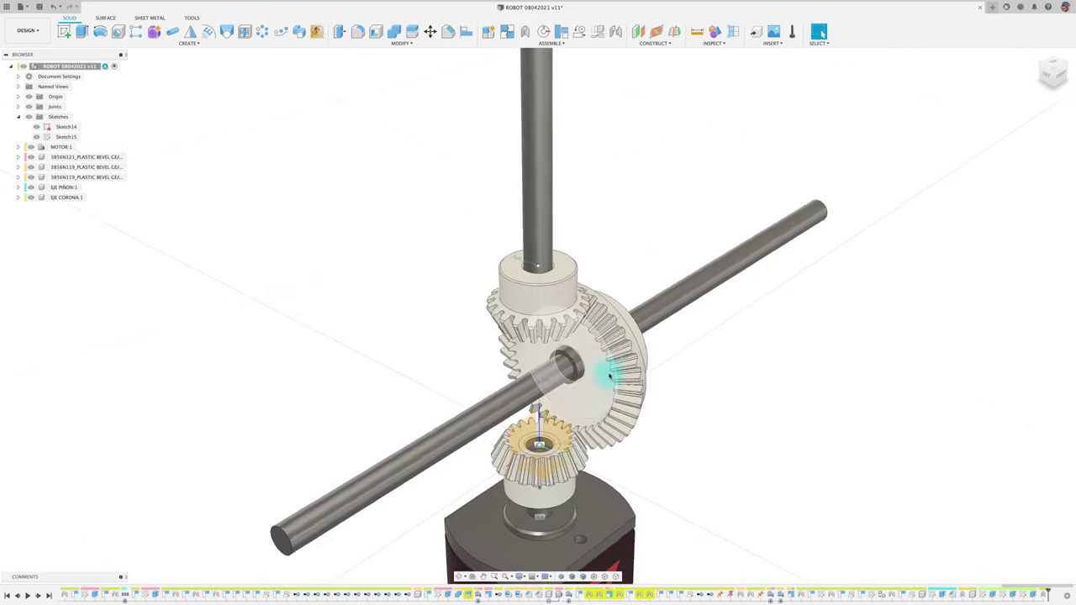
Animate the whole model from the shaft collar and zoom in to watch the gears and shafts turn
{"action": "right_click", "coordinate": [518, 253]}
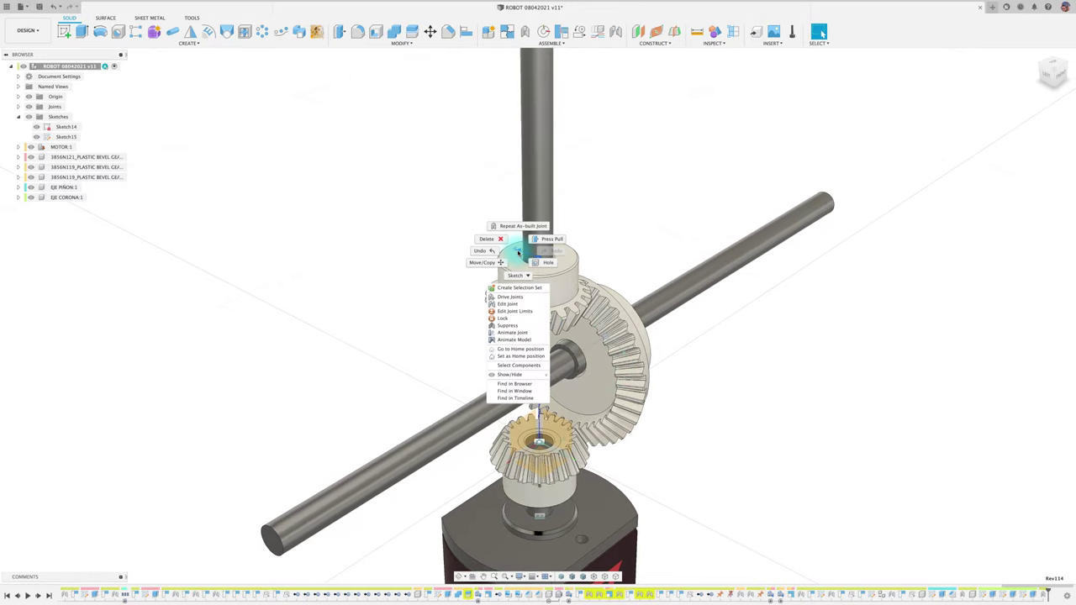
{"action": "left_click", "coordinate": [528, 340]}
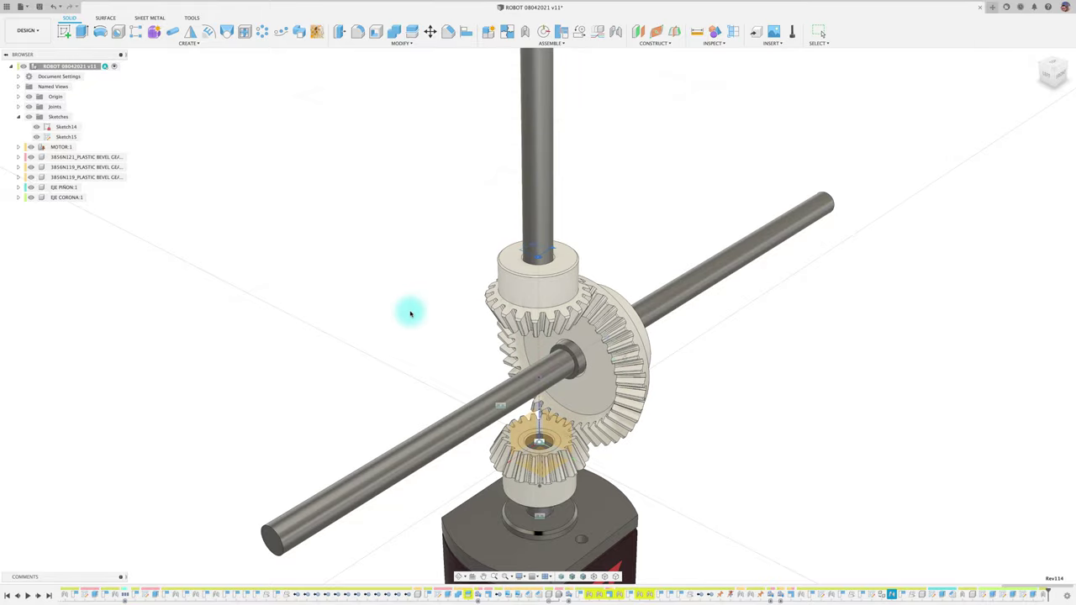
{"action": "scroll", "coordinate": [410, 314], "scroll_direction": "up", "scroll_amount": 2}
{"action": "scroll", "coordinate": [410, 315], "scroll_direction": "up", "scroll_amount": 3}
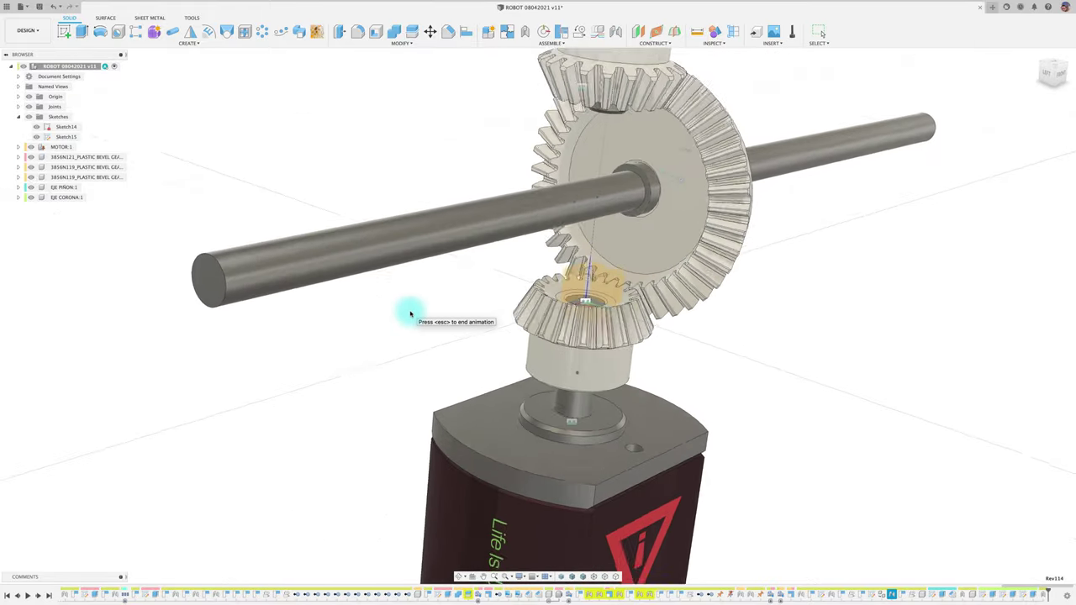
{"action": "scroll", "coordinate": [410, 314], "scroll_direction": "up", "scroll_amount": 5}
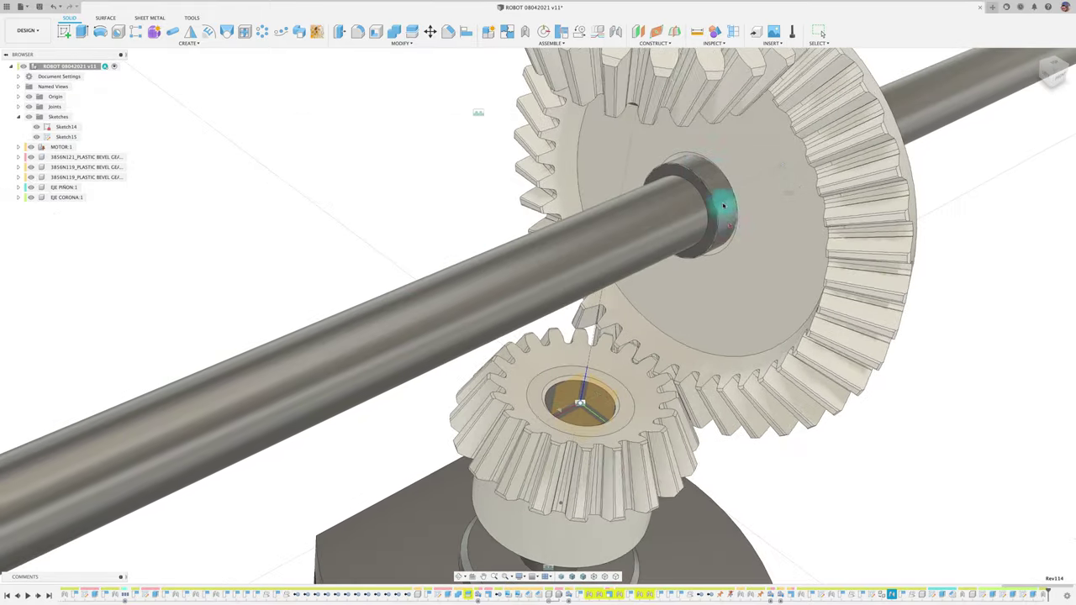
{"action": "scroll", "coordinate": [709, 271], "scroll_direction": "down", "scroll_amount": 3}
{"action": "scroll", "coordinate": [708, 275], "scroll_direction": "down", "scroll_amount": 2}
{"action": "scroll", "coordinate": [709, 273], "scroll_direction": "down", "scroll_amount": 2}
{"action": "scroll", "coordinate": [719, 261], "scroll_direction": "down", "scroll_amount": 2}
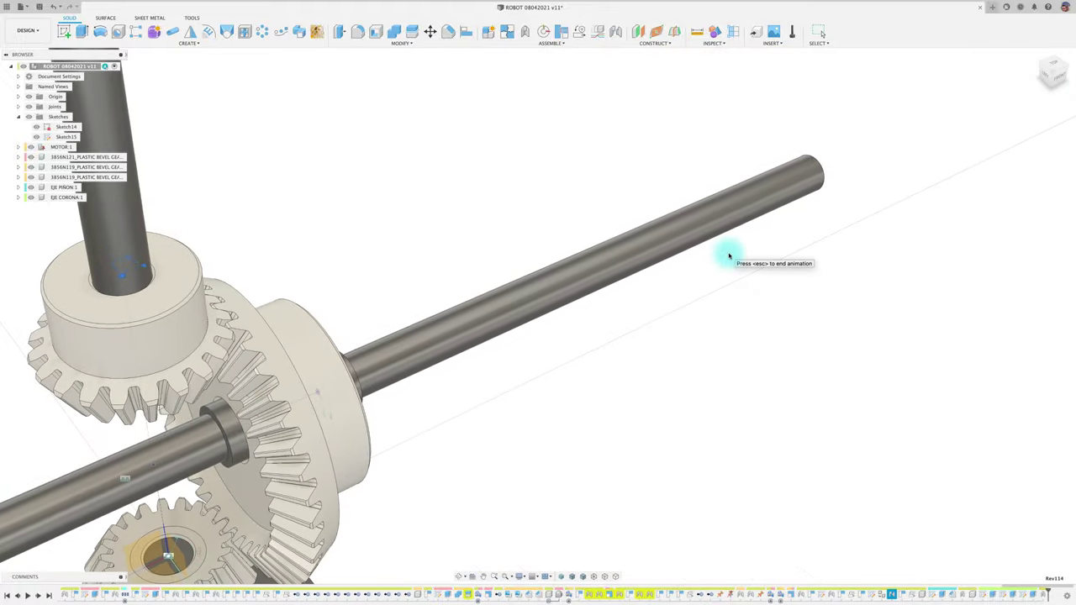
{"action": "scroll", "coordinate": [733, 261], "scroll_direction": "down", "scroll_amount": 5}
{"action": "middle_click_drag", "start_coordinate": [733, 261], "coordinate": [727, 296], "text": "shift"}
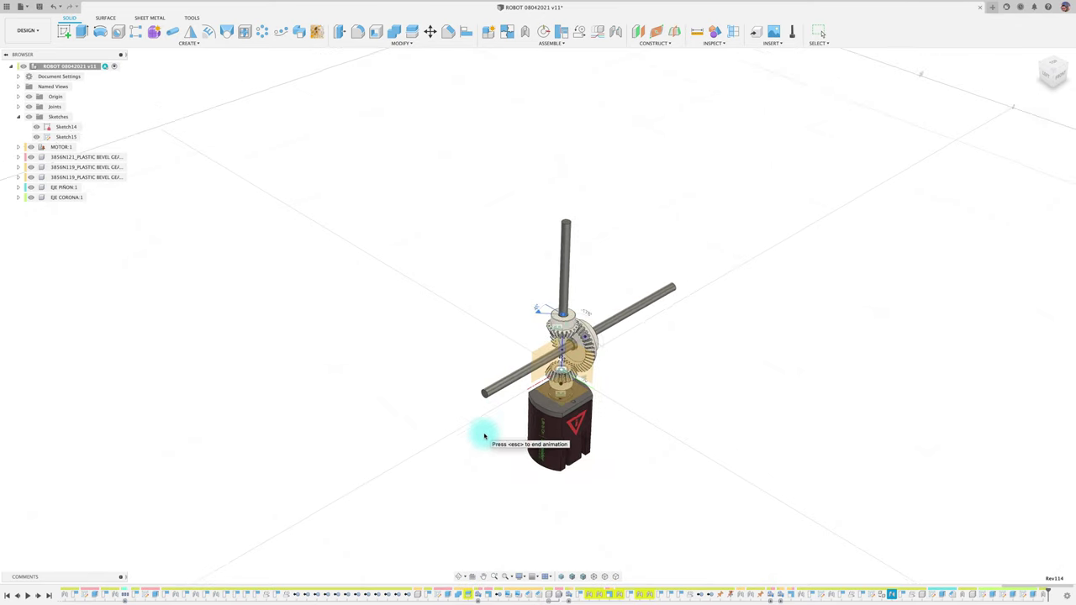
{"action": "scroll", "coordinate": [484, 435], "scroll_direction": "up", "scroll_amount": 3}
{"action": "scroll", "coordinate": [484, 436], "scroll_direction": "up", "scroll_amount": 3}
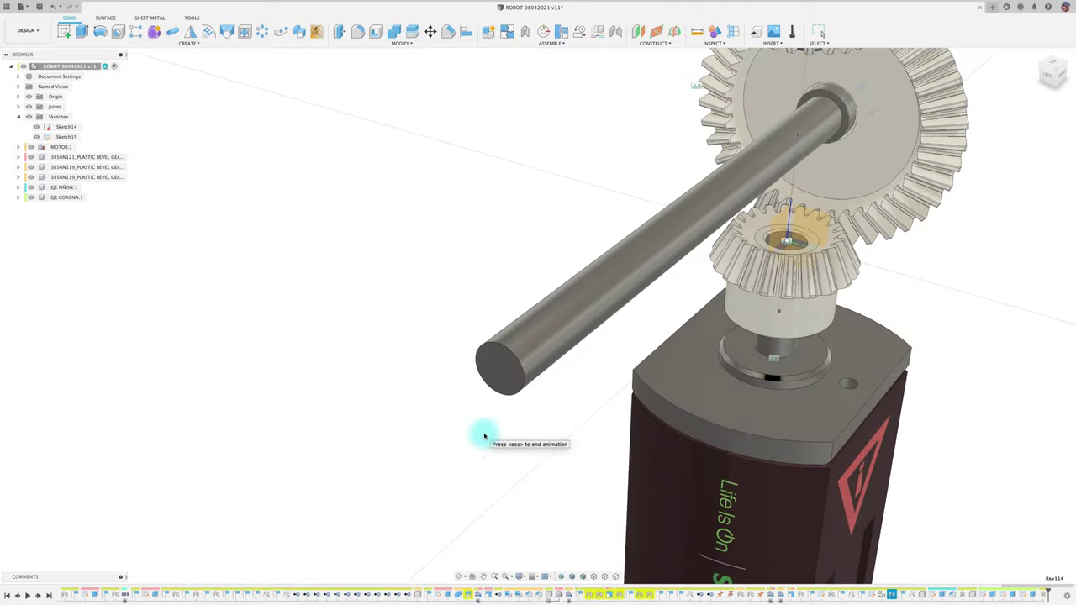
{"action": "scroll", "coordinate": [505, 389], "scroll_direction": "up", "scroll_amount": 3}
{"action": "scroll", "coordinate": [508, 394], "scroll_direction": "up", "scroll_amount": 2}
{"action": "scroll", "coordinate": [507, 393], "scroll_direction": "up", "scroll_amount": 3}
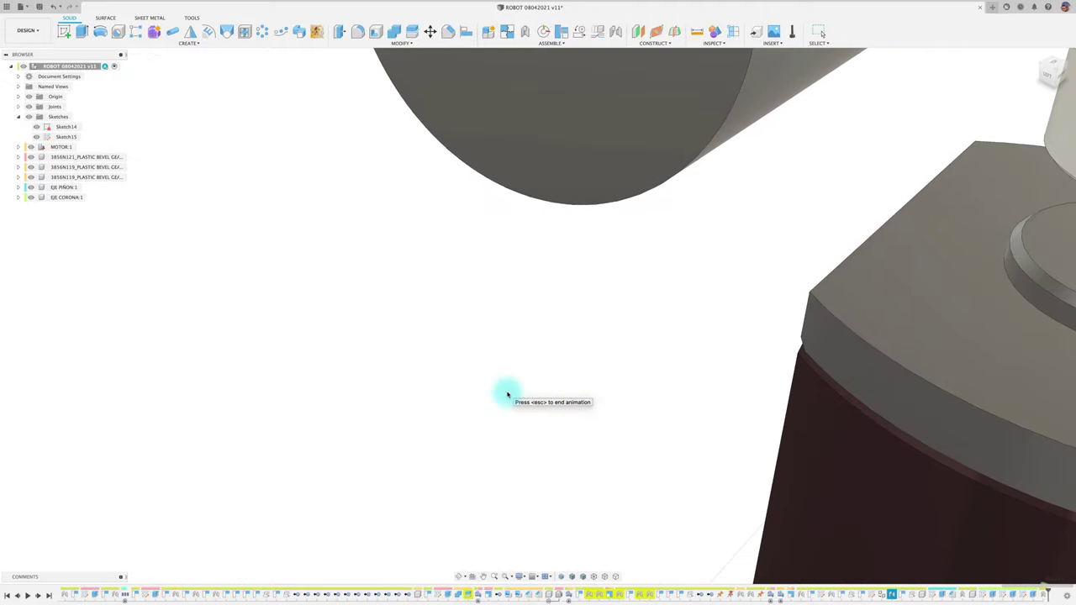
{"action": "scroll", "coordinate": [596, 241], "scroll_direction": "down", "scroll_amount": 5}
{"action": "scroll", "coordinate": [555, 303], "scroll_direction": "down", "scroll_amount": 3}
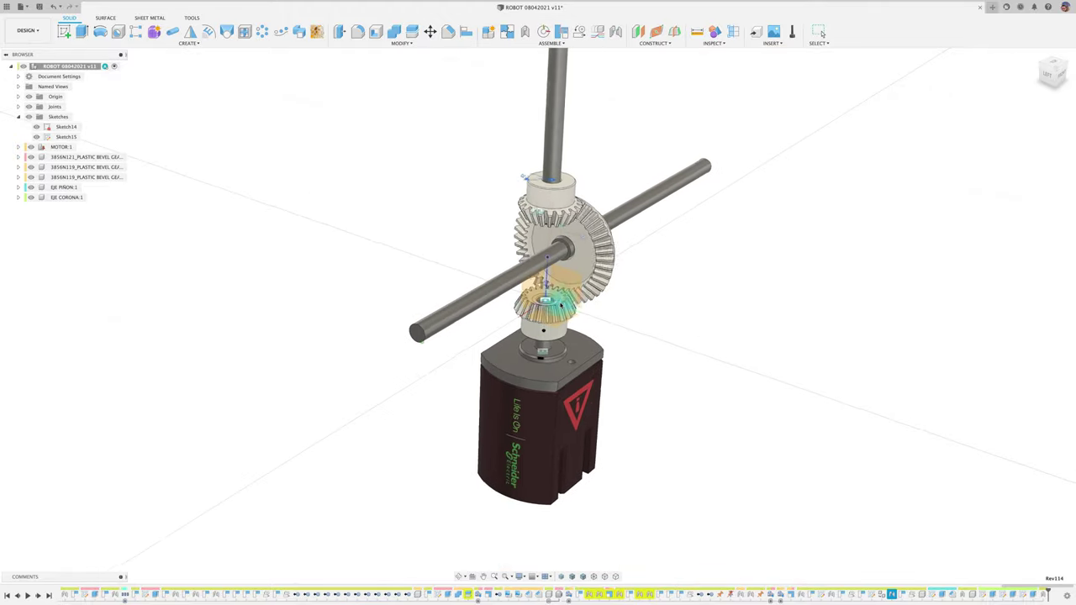
{"action": "scroll", "coordinate": [631, 328], "scroll_direction": "down", "scroll_amount": 2}
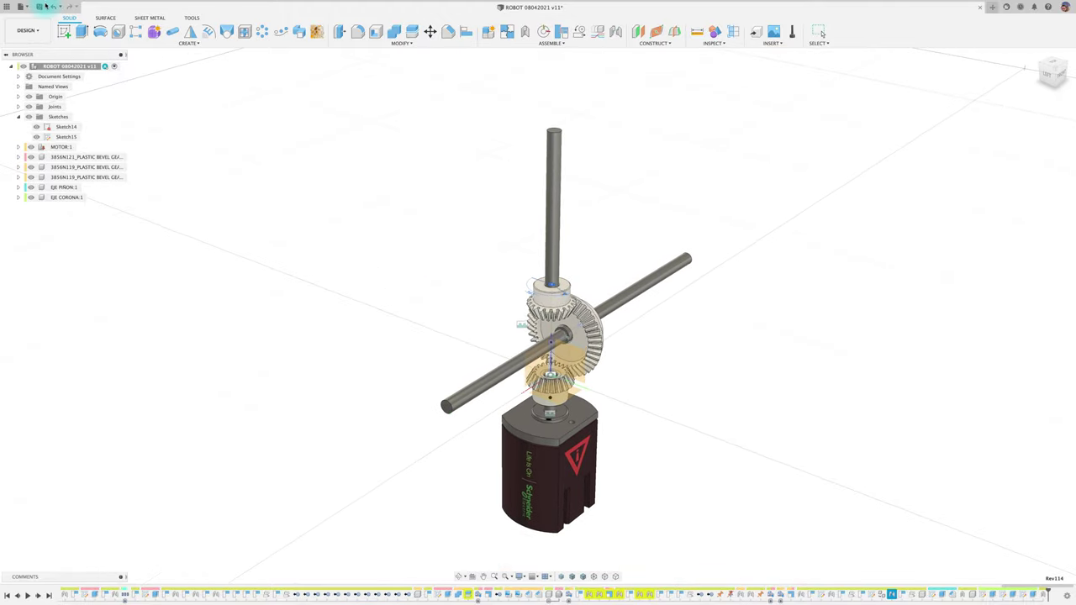
Save the robot design as version v11 with the default 'User Saved' description
{"action": "left_click", "coordinate": [41, 7]}
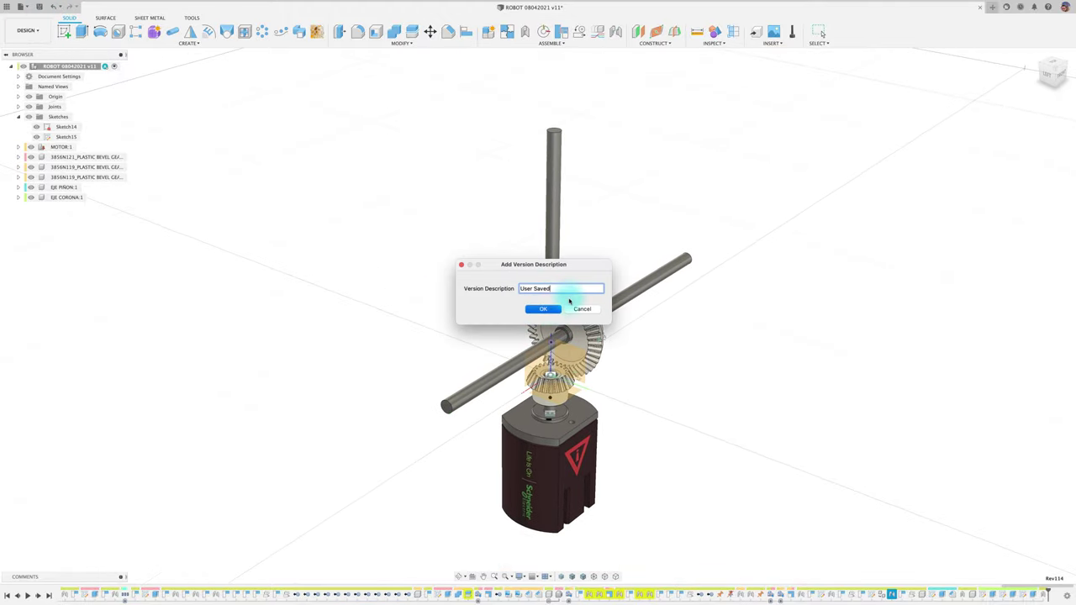
{"action": "left_click", "coordinate": [545, 309]}
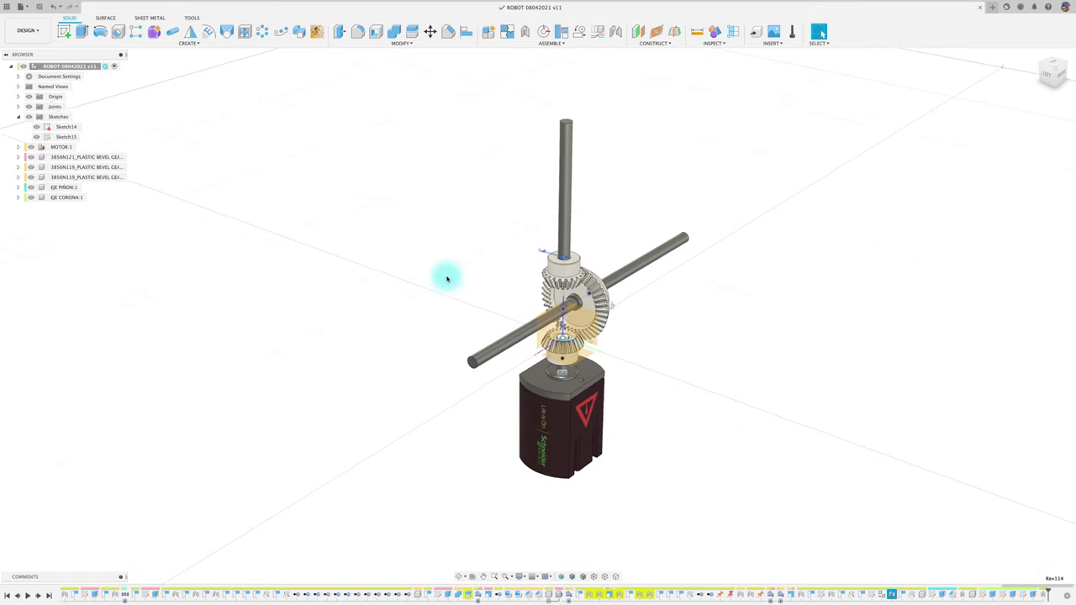